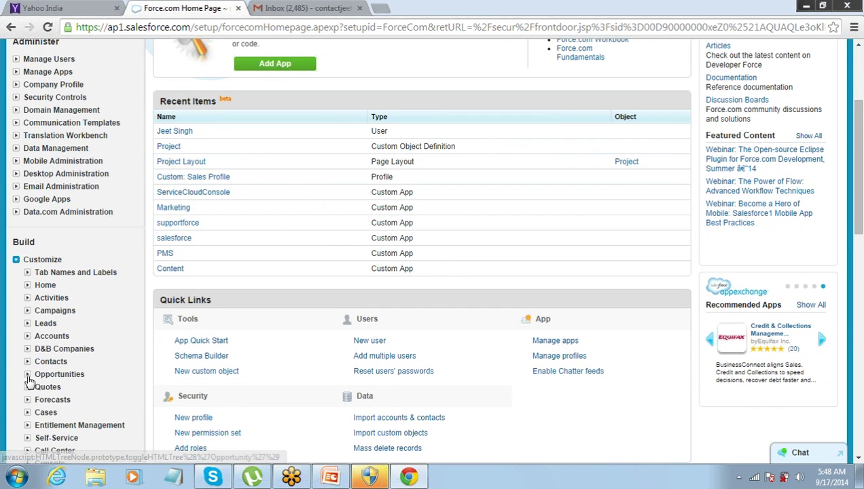
- Open the page layouts for the Opportunities object in Setup and review the list of layouts
{"action": "left_click", "coordinate": [27, 374]}
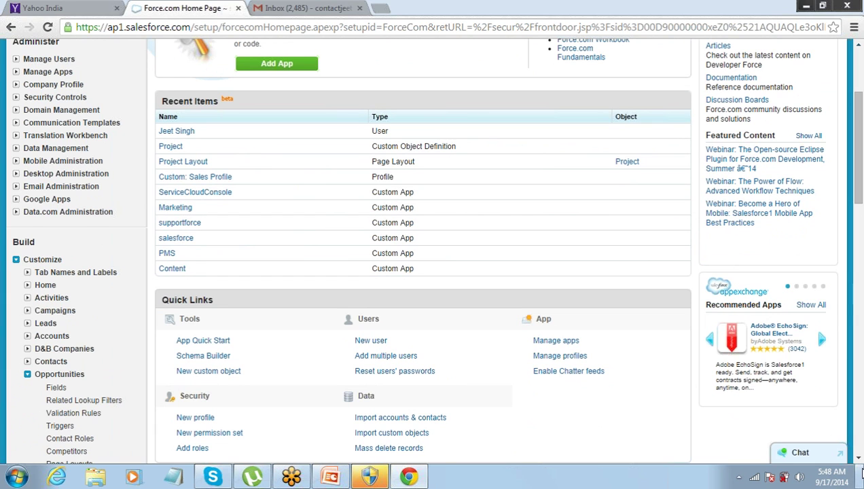
{"action": "left_click", "coordinate": [860, 460]}
{"action": "scroll", "coordinate": [637, 433], "scroll_direction": "down", "scroll_amount": 5}
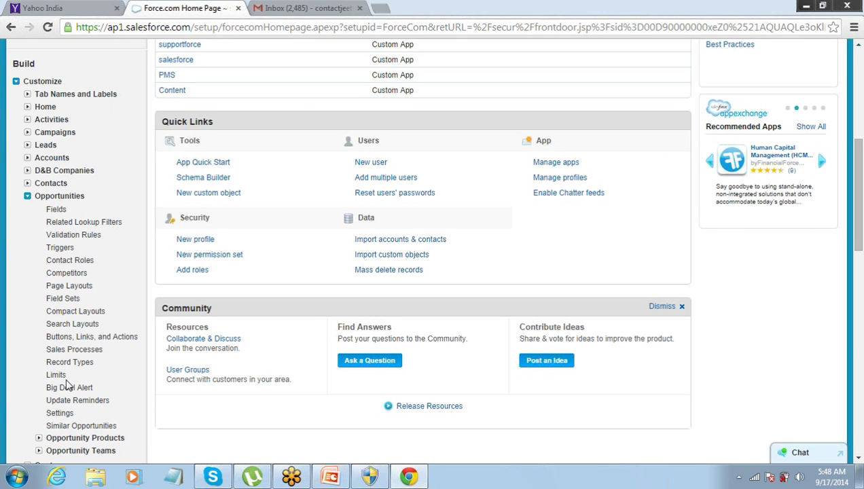
{"action": "left_click", "coordinate": [69, 288]}
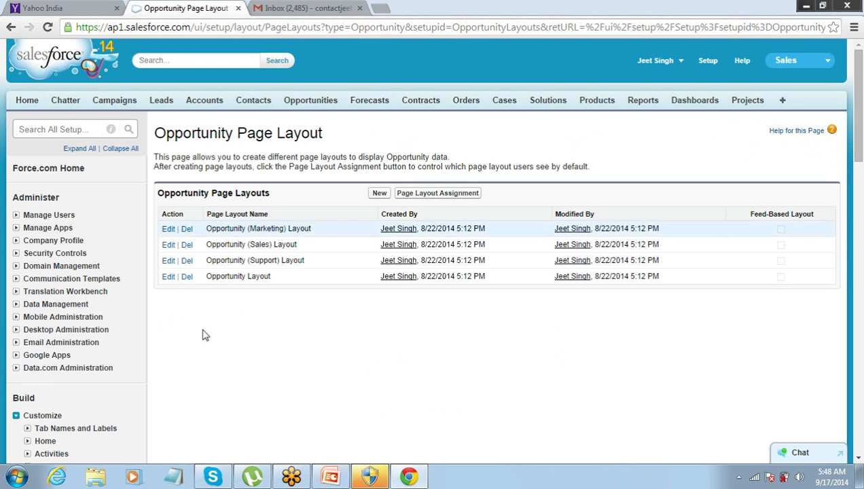
{"action": "double_click", "coordinate": [258, 245]}
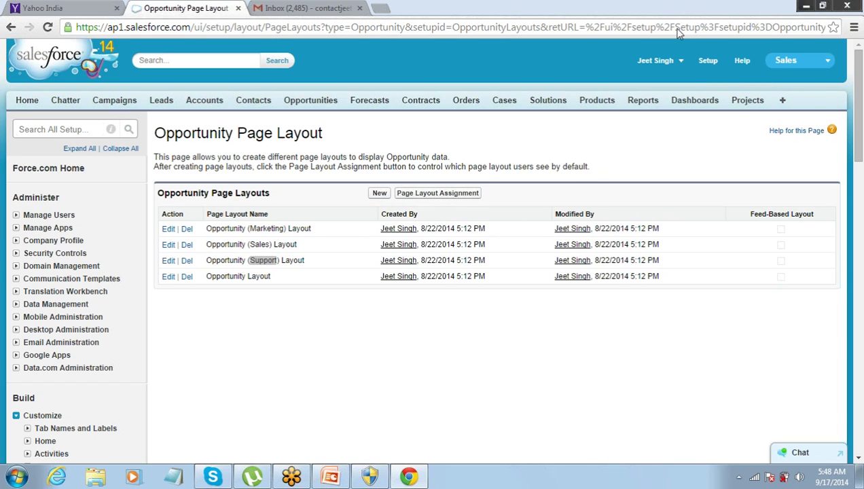
- Open the Opportunity page layout assignments and review which layout each profile uses
{"action": "left_click", "coordinate": [447, 195]}
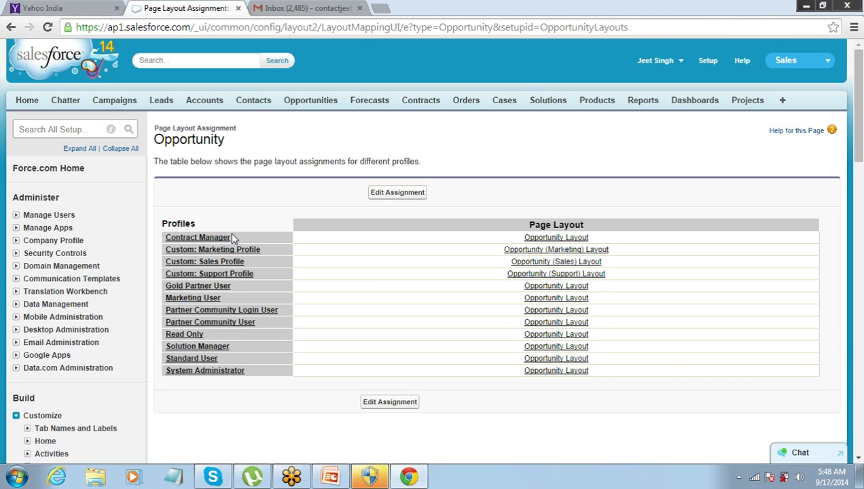
{"action": "left_click", "coordinate": [216, 358]}
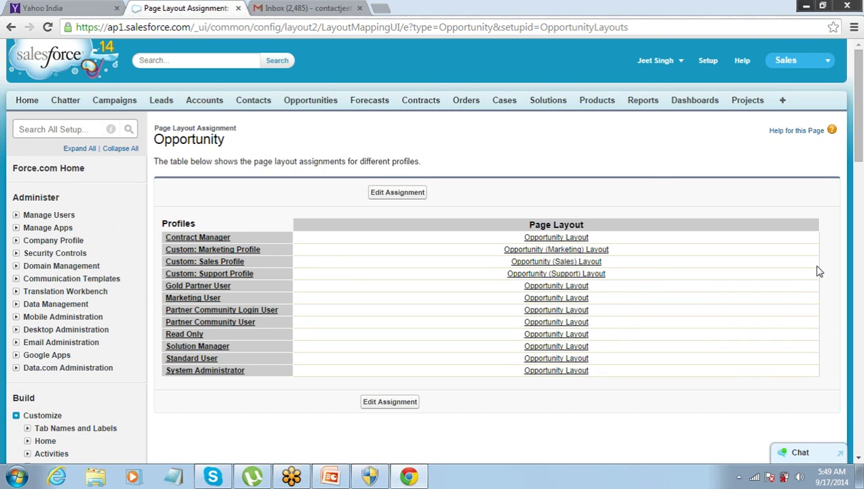
{"action": "left_click", "coordinate": [860, 462]}
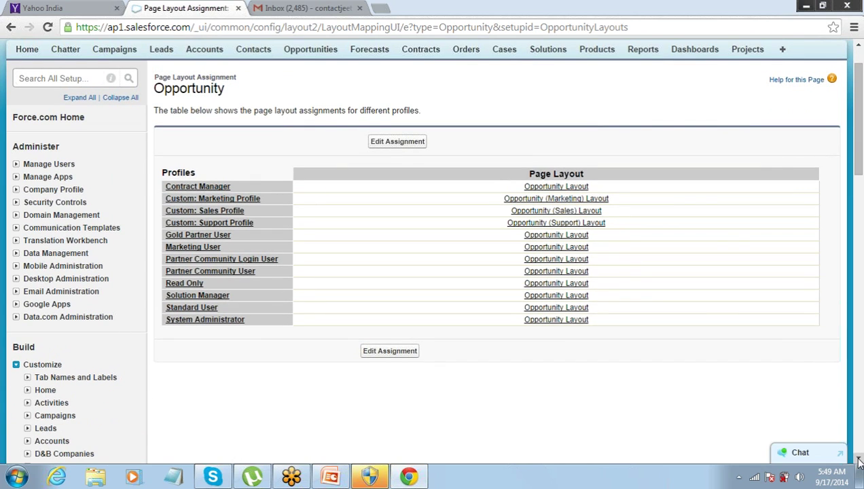
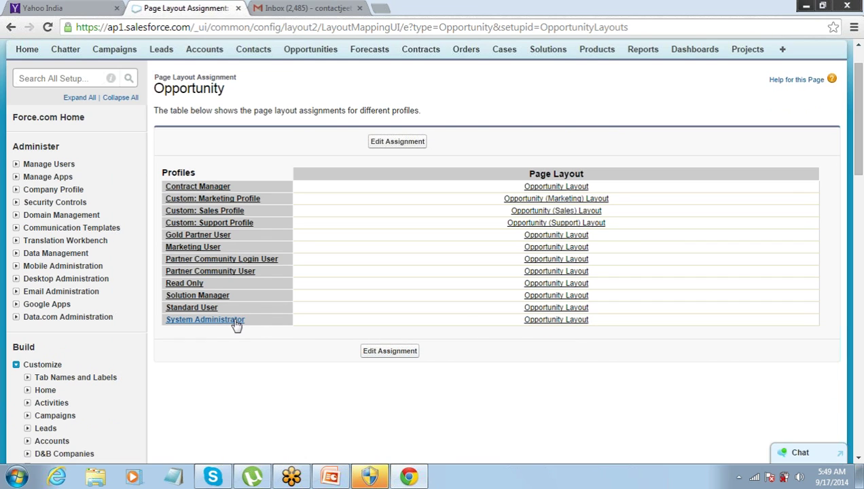
- Try assigning the Opportunity (Marketing) Layout to the Marketing User profile in the Opportunity page layout assignments
{"action": "left_click", "coordinate": [392, 143]}
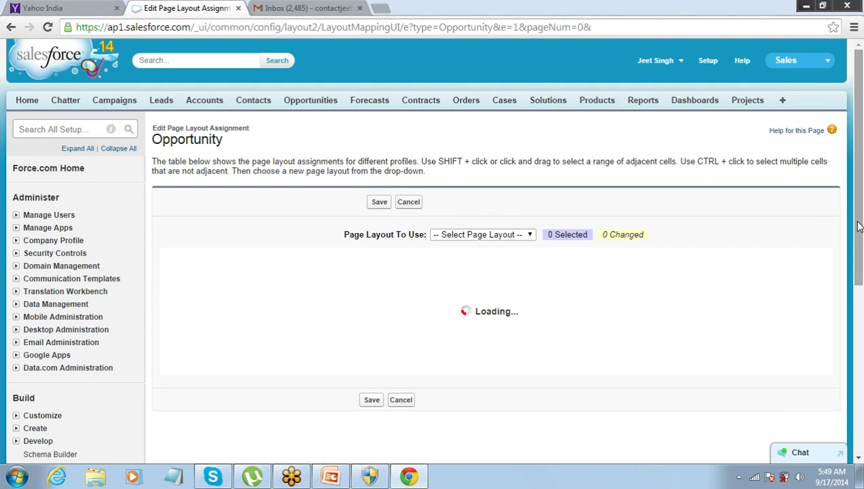
{"action": "scroll", "coordinate": [860, 262], "scroll_direction": "down", "scroll_amount": 1}
{"action": "left_click_drag", "start_coordinate": [860, 262], "coordinate": [859, 292]}
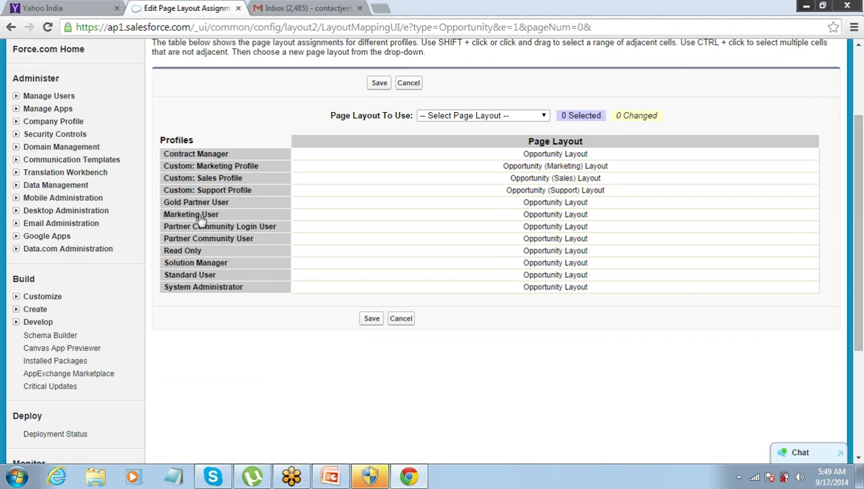
{"action": "left_click", "coordinate": [569, 218]}
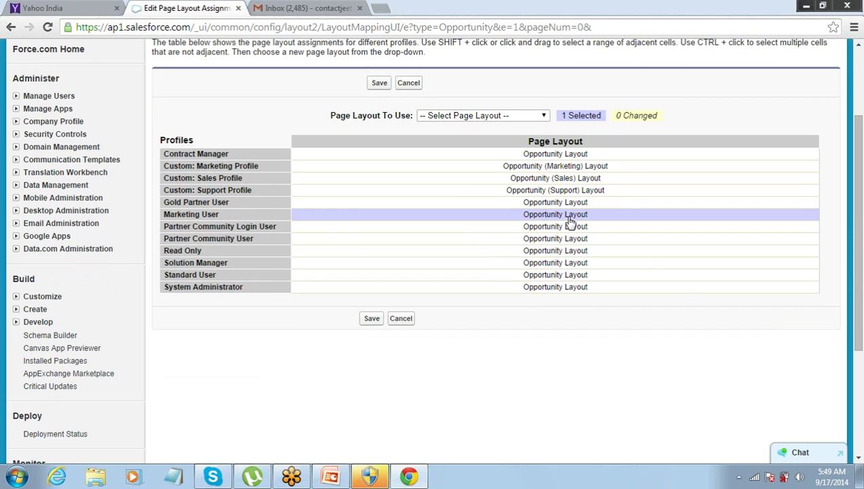
{"action": "left_click", "coordinate": [544, 117]}
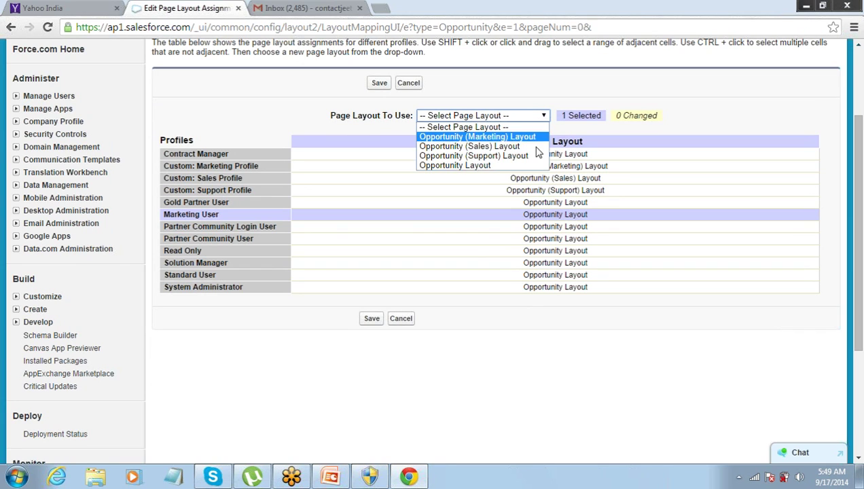
{"action": "left_click", "coordinate": [527, 137]}
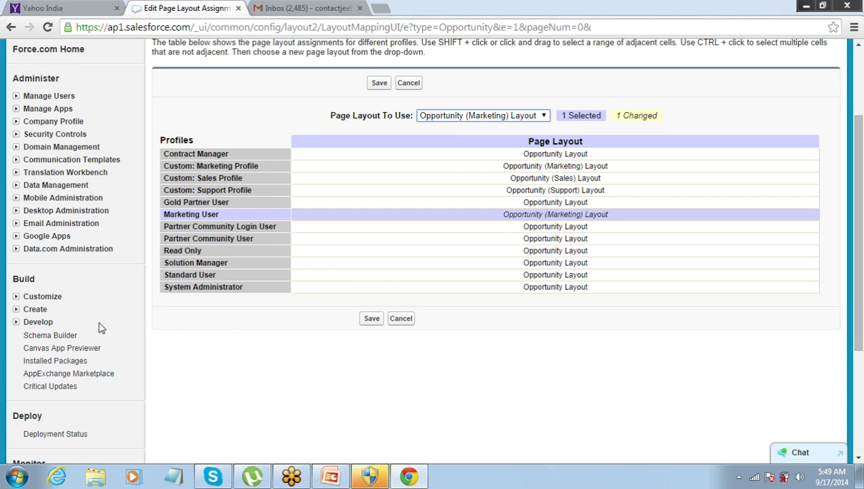
- Open the definition of the custom object Project from the custom objects list in Setup
{"action": "left_click", "coordinate": [16, 310]}
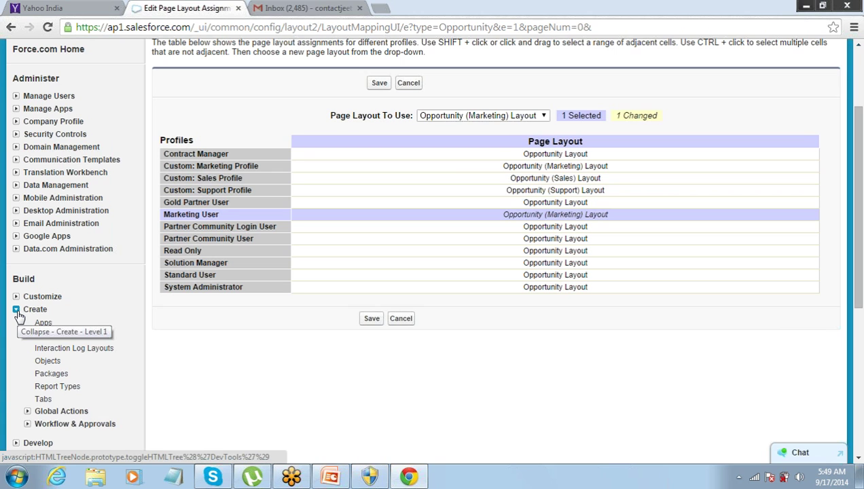
{"action": "left_click", "coordinate": [44, 362]}
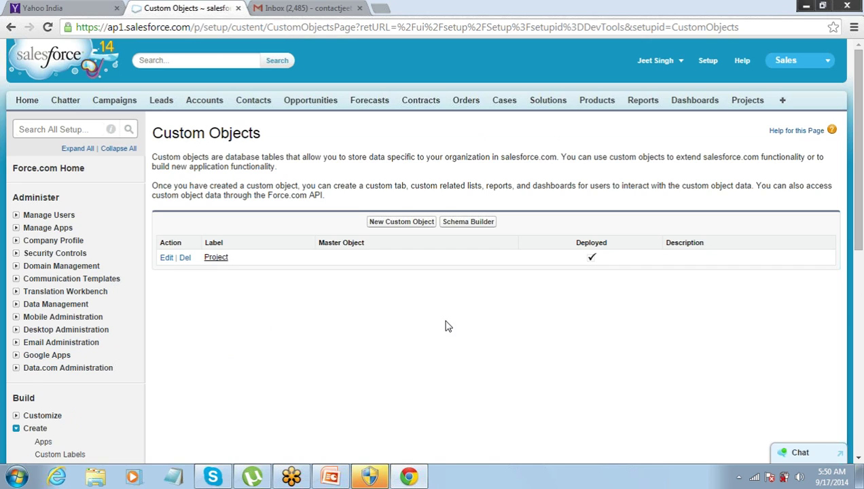
{"action": "left_click_drag", "start_coordinate": [860, 211], "coordinate": [860, 235]}
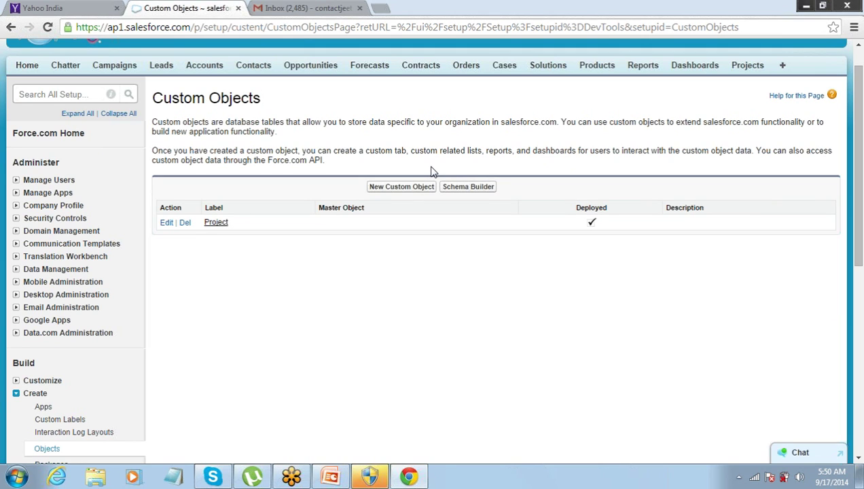
{"action": "left_click_drag", "start_coordinate": [861, 240], "coordinate": [860, 295]}
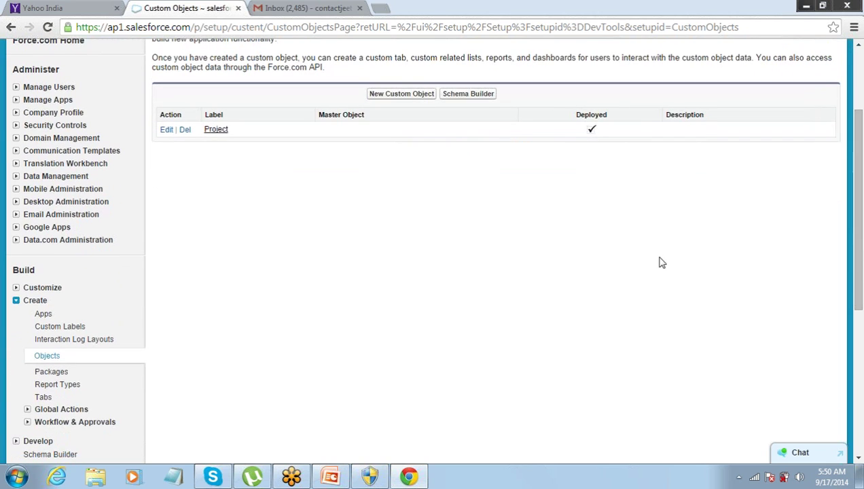
{"action": "left_click", "coordinate": [216, 131]}
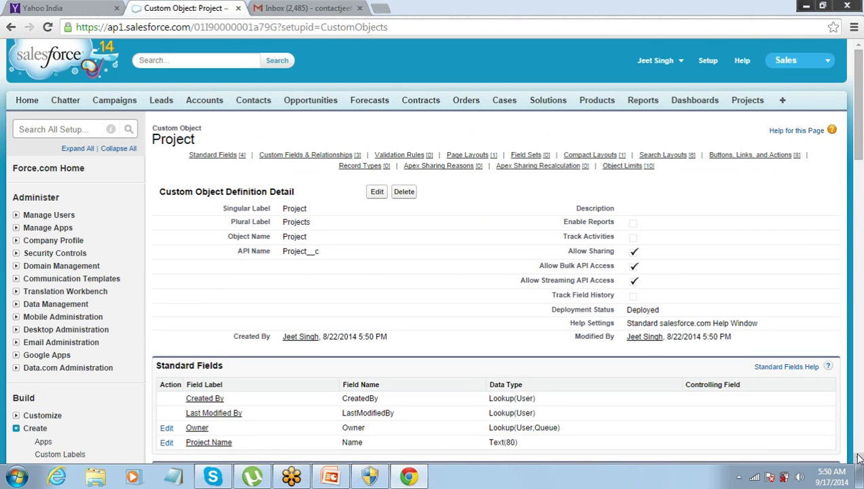
- Find the Page Layouts section on the Project object's definition page and highlight its heading
{"action": "scroll", "coordinate": [857, 459], "scroll_direction": "down", "scroll_amount": 5}
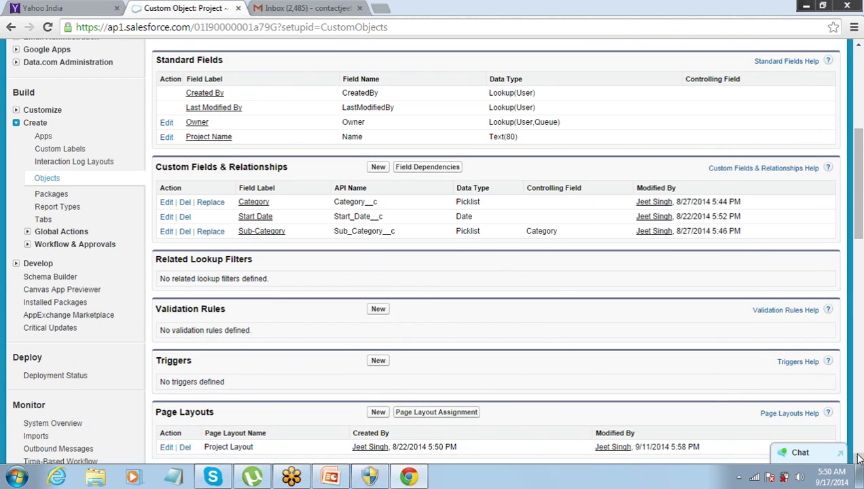
{"action": "left_click", "coordinate": [858, 458]}
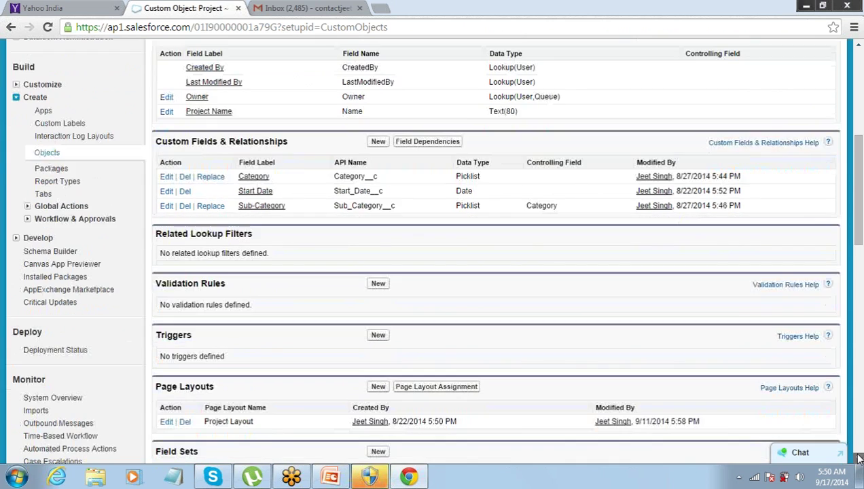
{"action": "scroll", "coordinate": [858, 458], "scroll_direction": "down", "scroll_amount": 3}
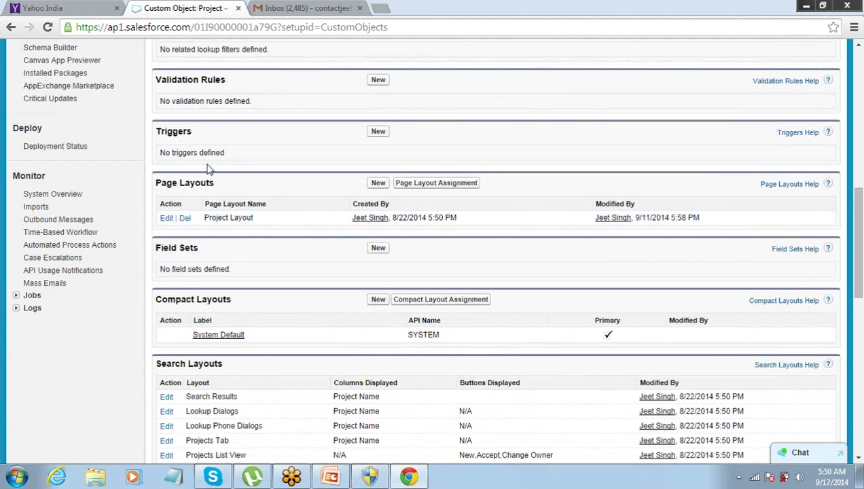
{"action": "left_click_drag", "start_coordinate": [156, 184], "coordinate": [223, 187]}
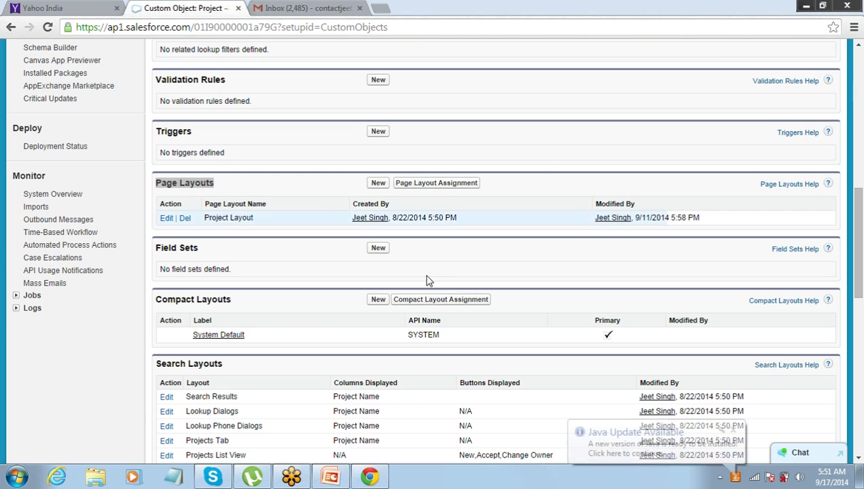
- Switch to the Customizations presentation in PowerPoint, dismiss the Java update notice, and run the slide show from slide 10 to Record Types Overview
{"action": "left_click", "coordinate": [331, 477]}
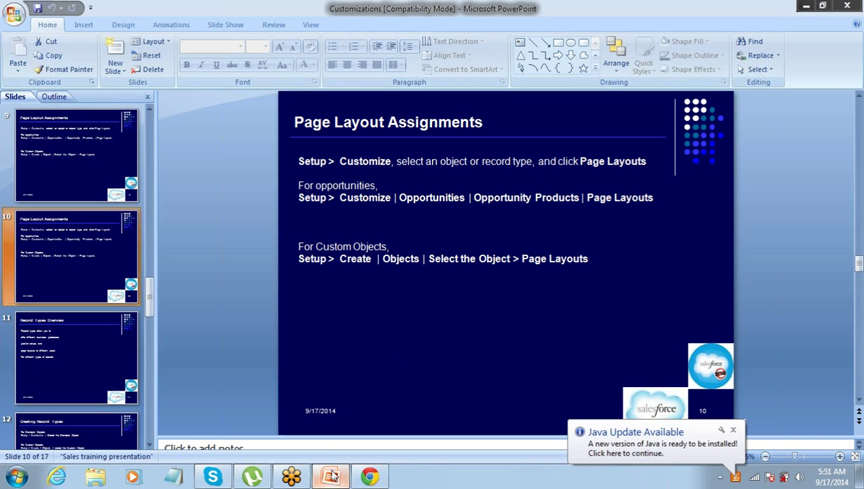
{"action": "left_click", "coordinate": [732, 431]}
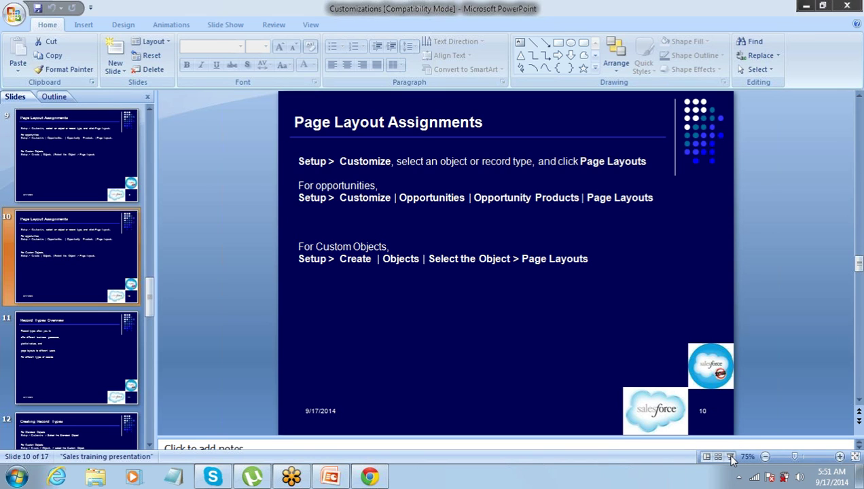
{"action": "left_click", "coordinate": [729, 458]}
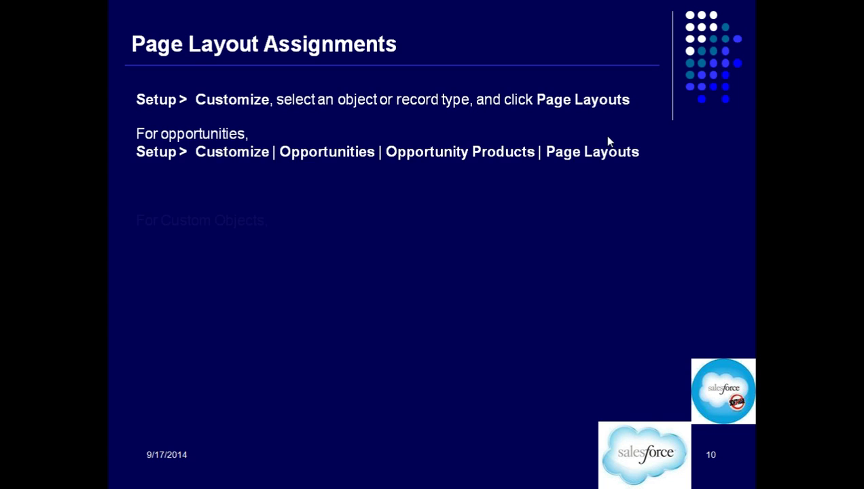
{"action": "key", "text": "Right"}
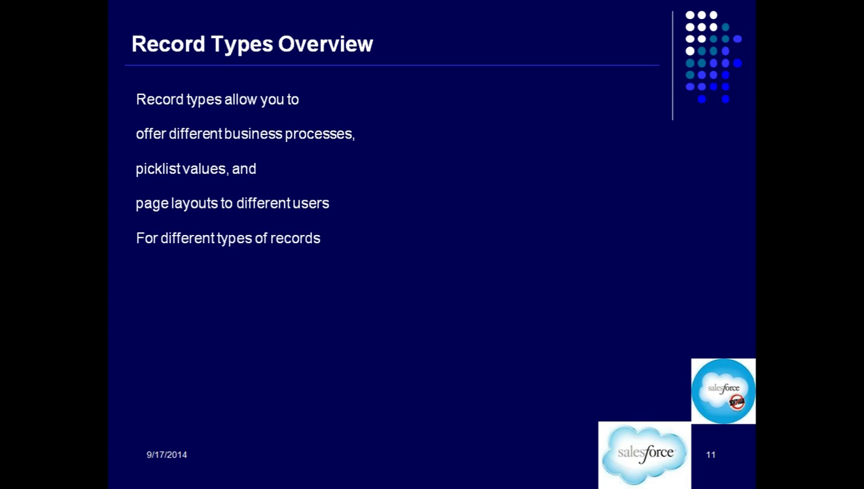
{"action": "key", "text": "Left"}
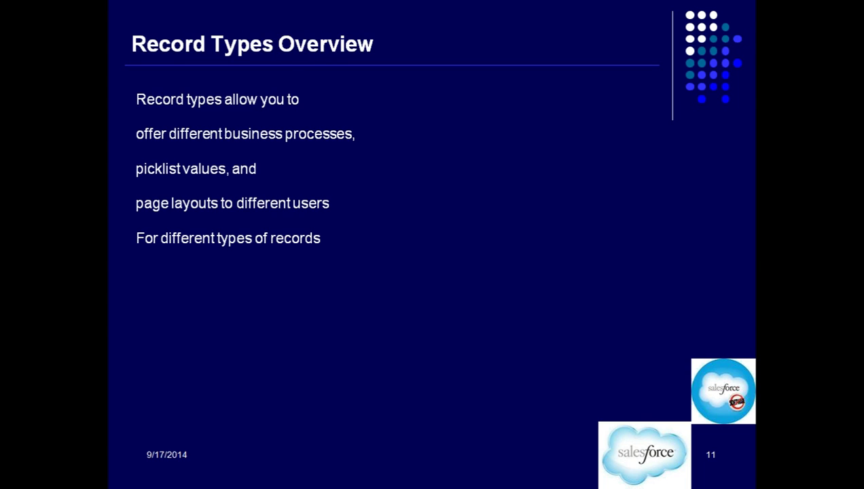
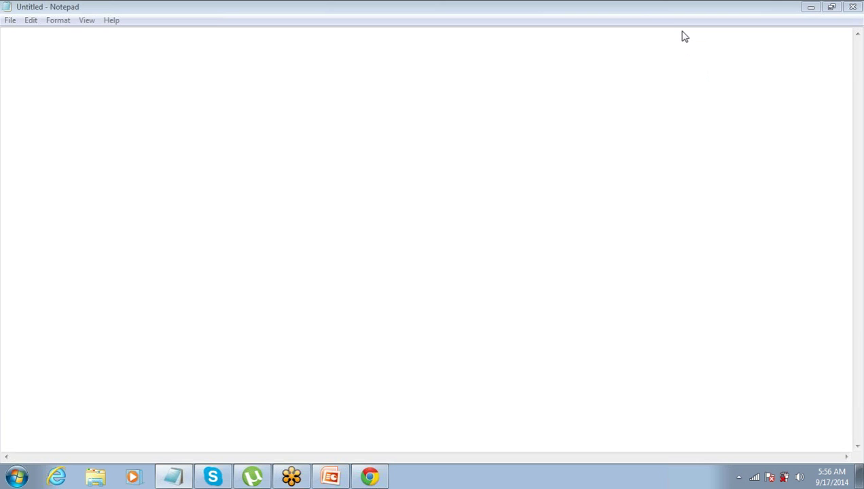
- In the blank Notepad document, write the heading "Project:" and the project types "Consulting" and "Audit" beneath it
{"action": "left_click", "coordinate": [291, 71]}
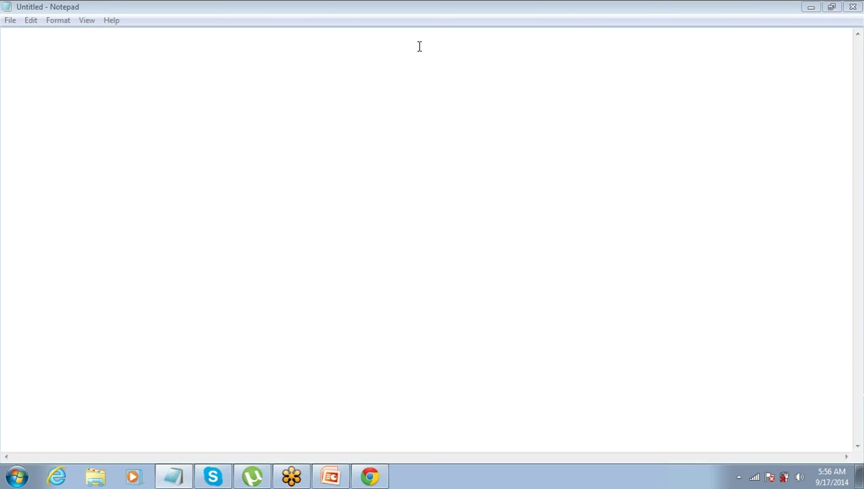
{"action": "type", "text": "Project:"}
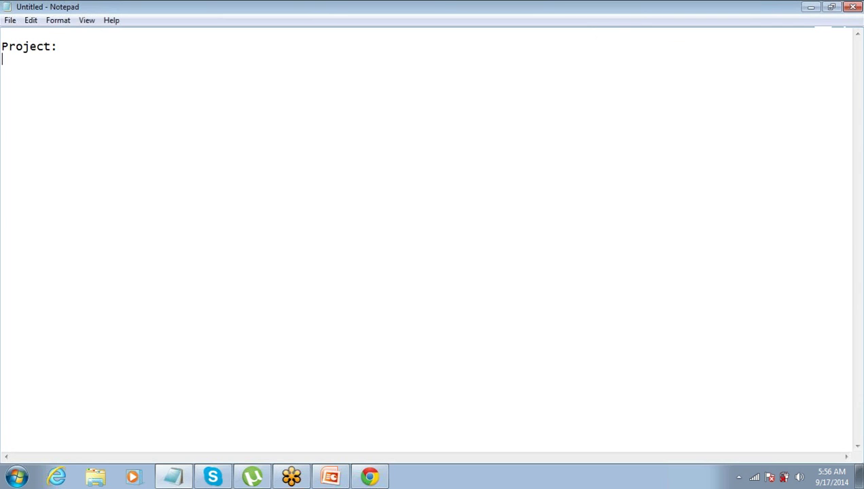
{"action": "key", "text": "Return"}
{"action": "key", "text": "Return"}
{"action": "type", "text": "Consulting"}
{"action": "key", "text": "Return"}
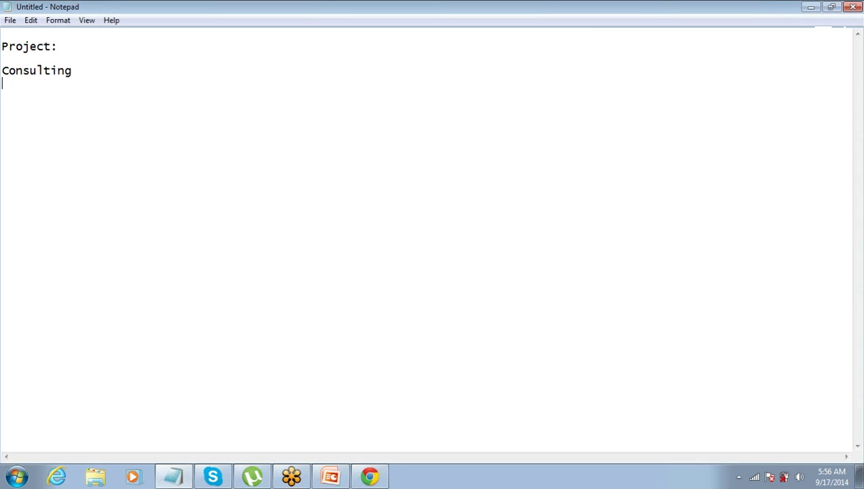
{"action": "type", "text": "Ai"}
{"action": "key", "text": "BackSpace"}
{"action": "type", "text": "udit"}
- Add a dash after both Consulting and Audit, and separate the two entries with blank lines
{"action": "left_click", "coordinate": [195, 75]}
{"action": "key", "text": "Return"}
{"action": "type", "text": "-"}
{"action": "type", "text": "-"}
{"action": "key", "text": "Return"}
{"action": "key", "text": "Return"}
{"action": "key", "text": "Return"}
- Write "Strategy, Managament" on the line beneath Consulting
{"action": "left_click", "coordinate": [195, 78]}
{"action": "type", "text": "STrate"}
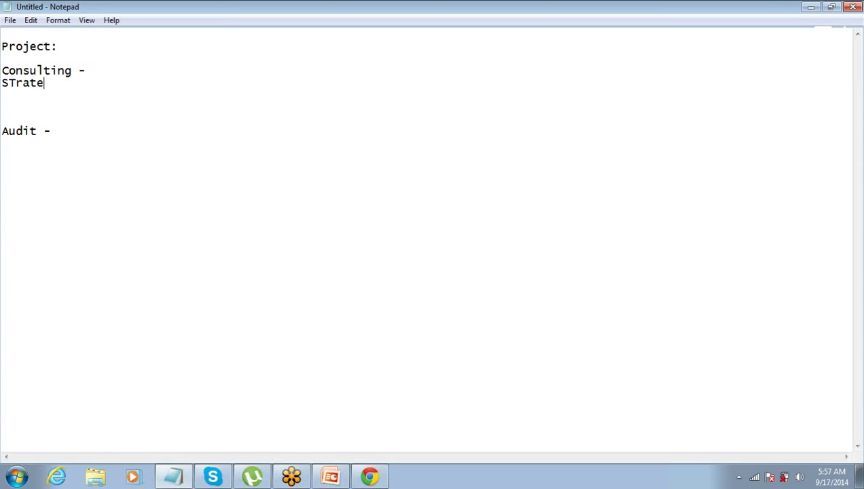
{"action": "key", "text": "Left"}
{"action": "key", "text": "Left"}
{"action": "key", "text": "Left"}
{"action": "key", "text": "Left"}
{"action": "key", "text": "shift+Left"}
{"action": "type", "text": "t"}
{"action": "key", "text": "End"}
{"action": "type", "text": "gy, Managa"}
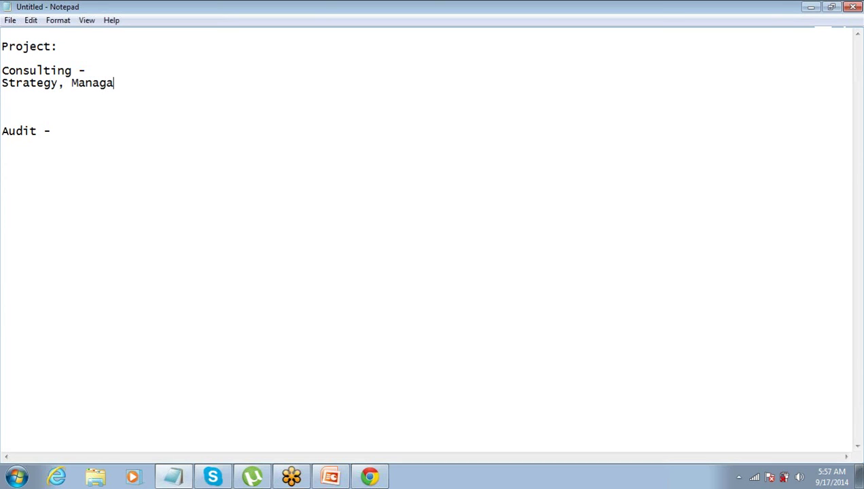
{"action": "type", "text": "met"}
{"action": "key", "text": "Left"}
{"action": "type", "text": "n"}
{"action": "key", "text": "Right"}
{"action": "type", "text": ","}
{"action": "key", "text": "BackSpace"}
- Write "Risk Mgmt, Insurance" on the line beneath Audit
{"action": "key", "text": "Down"}
{"action": "key", "text": "Down"}
{"action": "key", "text": "Down"}
{"action": "key", "text": "Down"}
{"action": "key", "text": "End"}
{"action": "type", "text": "Risk"}
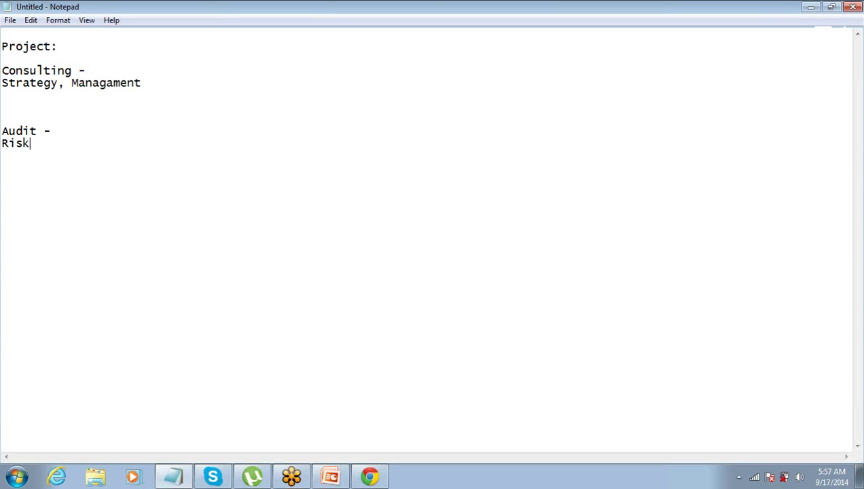
{"action": "type", "text": " Mgmt, Insurance"}
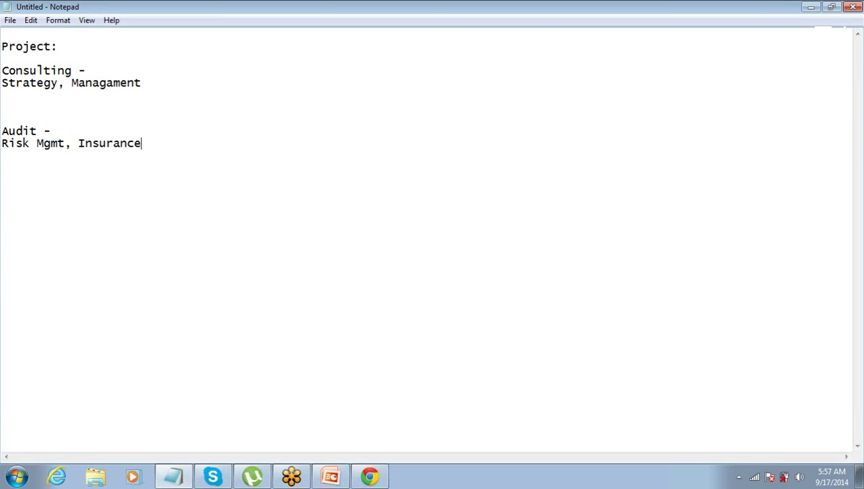
- Review the Consulting and Audit entries in the notes by highlighting each in turn
{"action": "key", "text": "Home"}
{"action": "key", "text": "Up"}
{"action": "key", "text": "Up"}
{"action": "key", "text": "Up"}
{"action": "key", "text": "Up"}
{"action": "key", "text": "Up"}
{"action": "key", "text": "shift+Down"}
{"action": "key", "text": "shift+Down"}
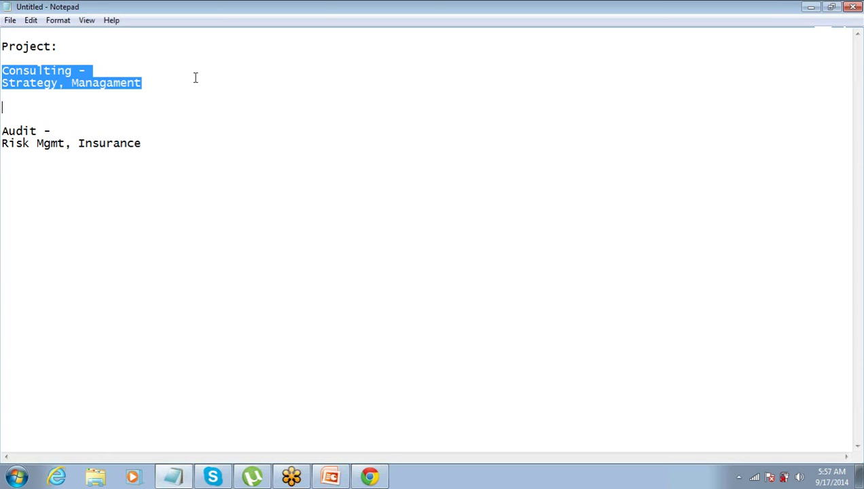
{"action": "key", "text": "Down"}
{"action": "key", "text": "Down"}
{"action": "key", "text": "Down"}
{"action": "key", "text": "shift+Down"}
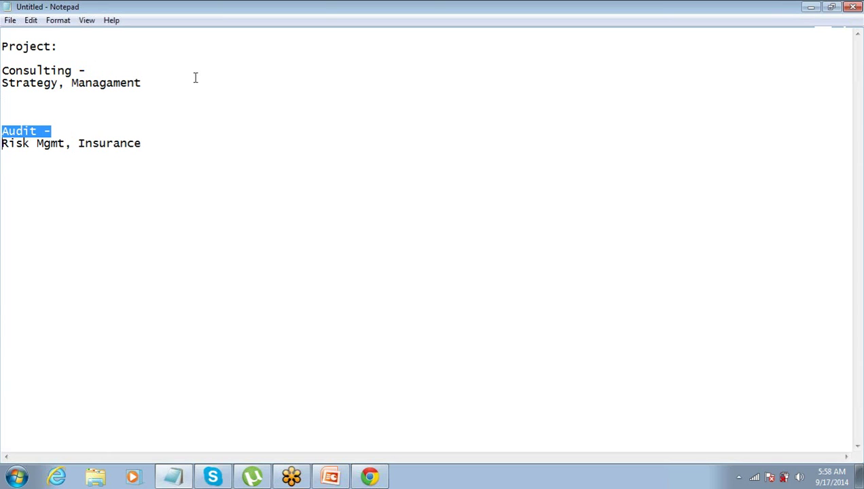
{"action": "key", "text": "Up"}
{"action": "key", "text": "Up"}
{"action": "key", "text": "Up"}
{"action": "key", "text": "Up"}
{"action": "key", "text": "Up"}
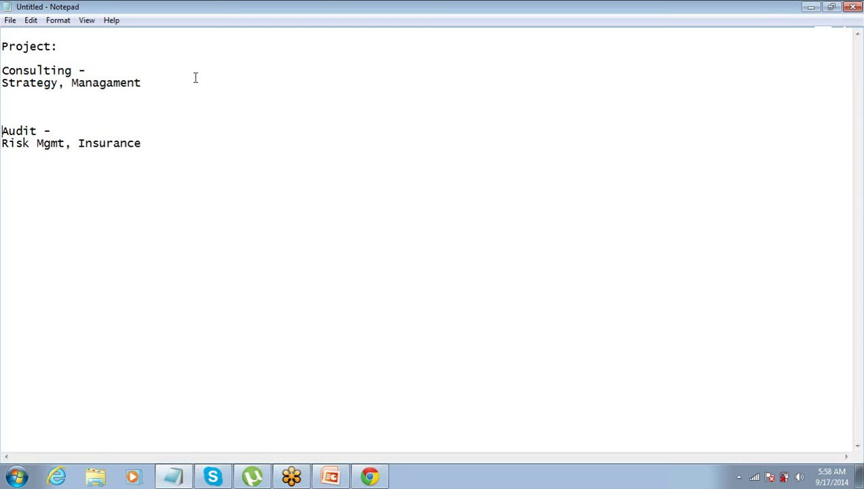
{"action": "key", "text": "shift+Down"}
{"action": "key", "text": "Up"}
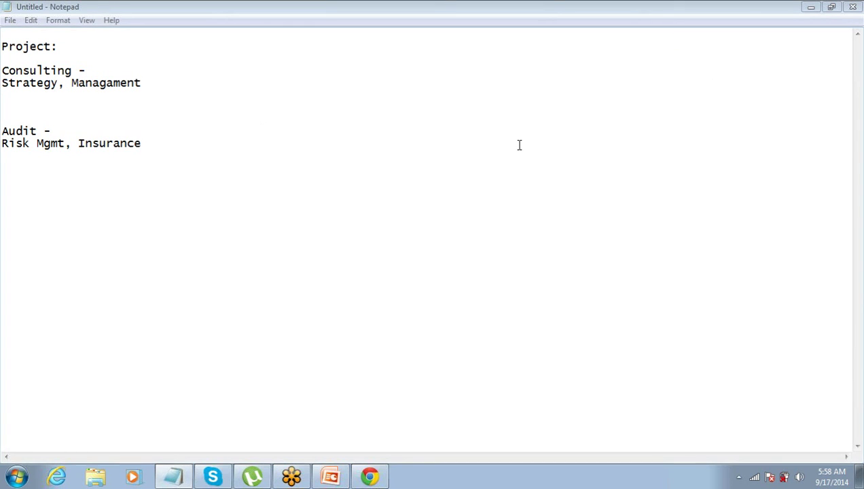
- Switch to Salesforce in Chrome and start a new record type for the Project custom object
{"action": "left_click", "coordinate": [380, 478]}
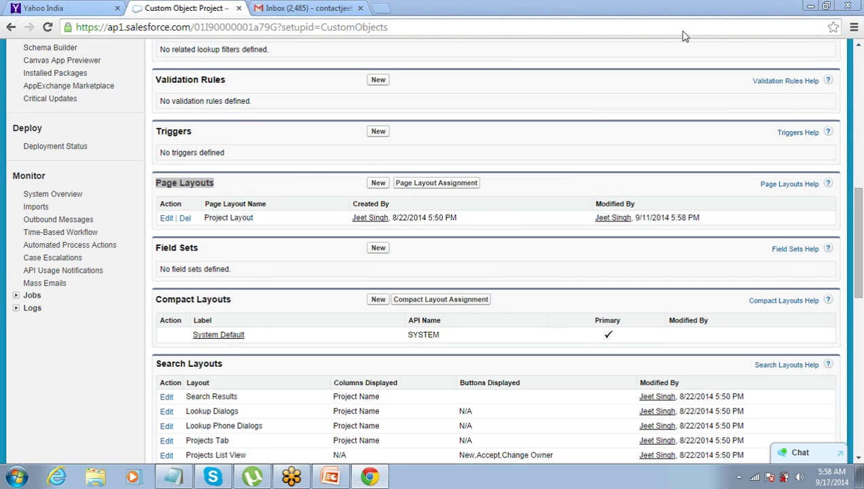
{"action": "left_click", "coordinate": [859, 288]}
{"action": "left_click_drag", "start_coordinate": [860, 289], "coordinate": [859, 405]}
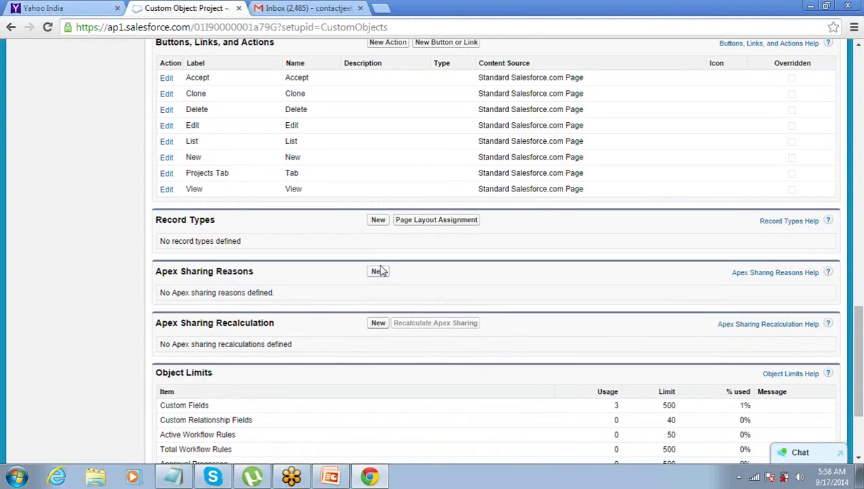
{"action": "left_click_drag", "start_coordinate": [156, 218], "coordinate": [216, 224]}
{"action": "left_click", "coordinate": [250, 224]}
{"action": "left_click", "coordinate": [377, 224]}
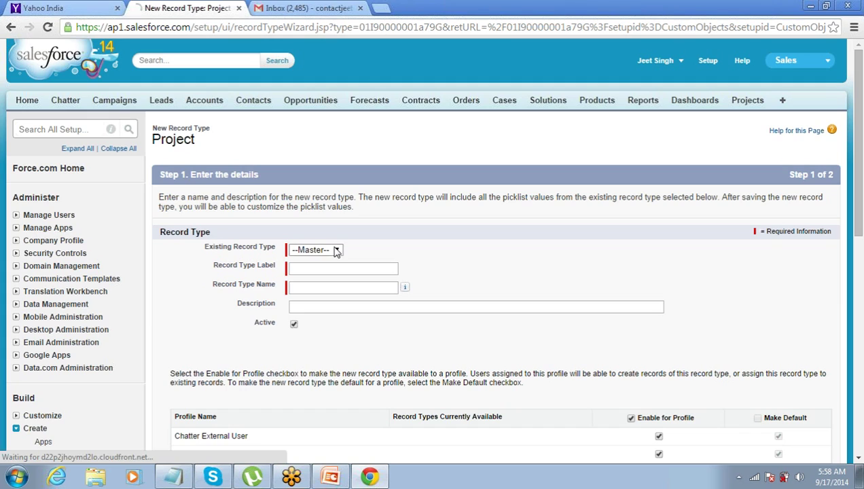
- Base the record type on Master, enter "Conculting" as its label and name, and continue with all profiles enabled
{"action": "left_click", "coordinate": [335, 250]}
{"action": "left_click", "coordinate": [331, 263]}
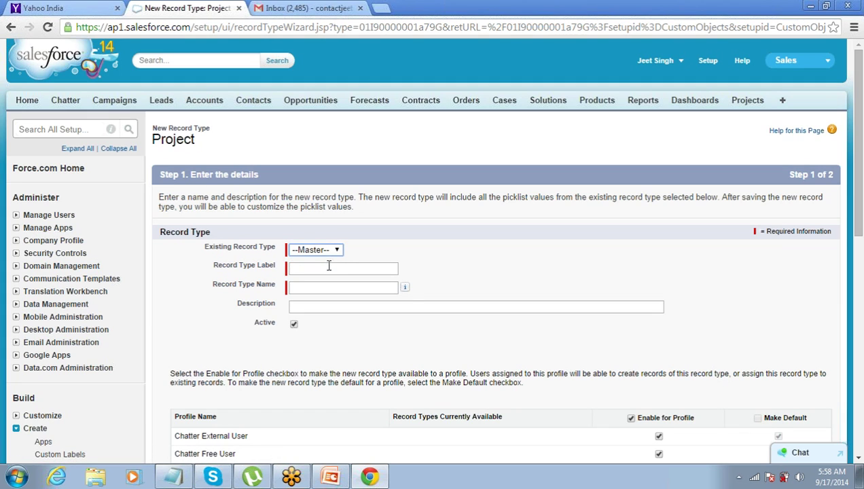
{"action": "left_click", "coordinate": [328, 267]}
{"action": "type", "text": "Co"}
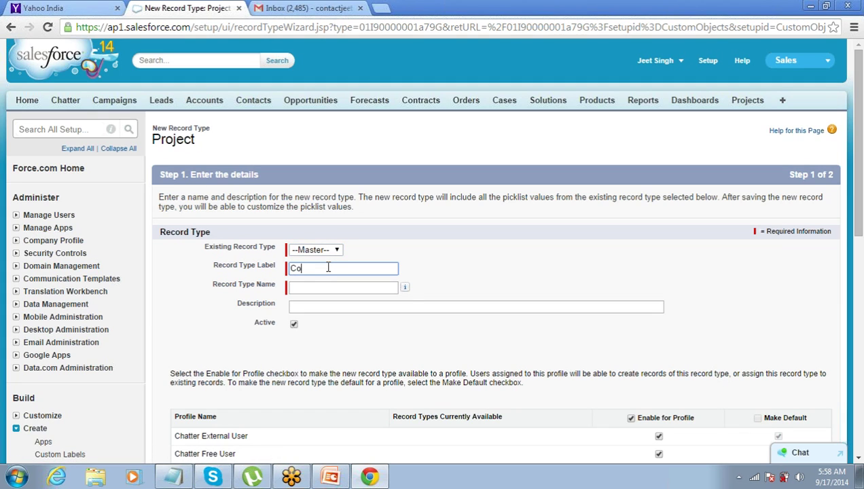
{"action": "type", "text": "nculting"}
{"action": "left_click", "coordinate": [338, 285]}
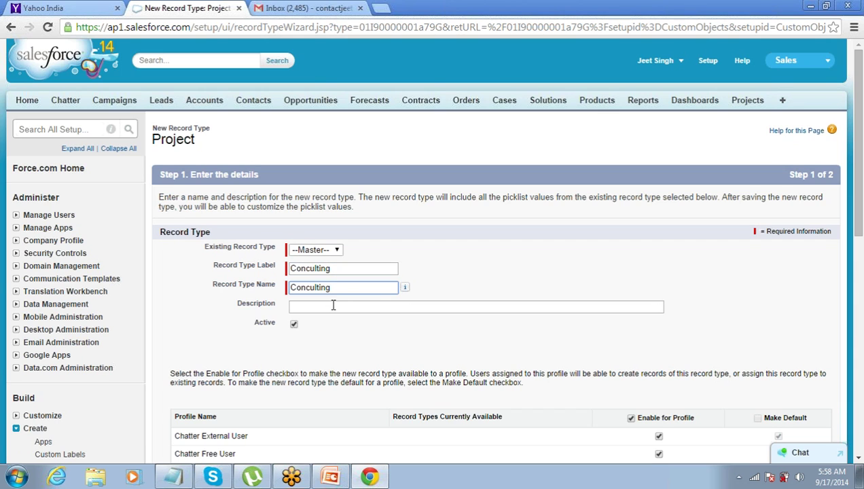
{"action": "left_click", "coordinate": [333, 305]}
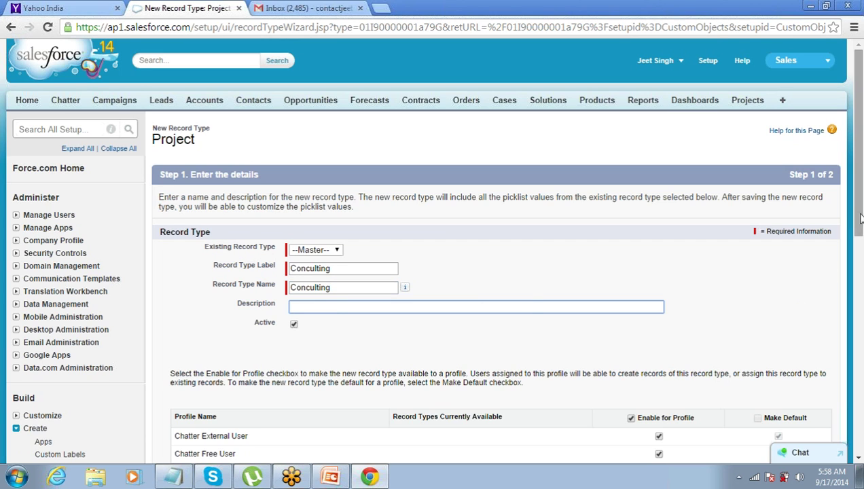
{"action": "left_click_drag", "start_coordinate": [860, 253], "coordinate": [859, 428]}
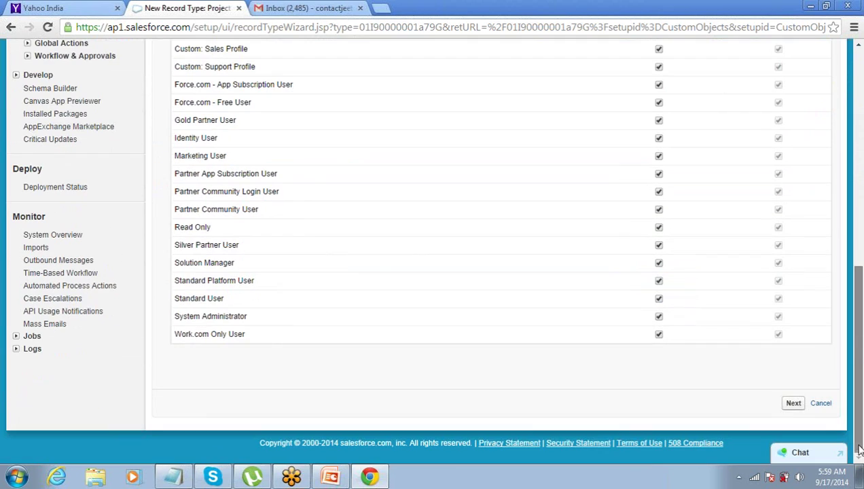
{"action": "left_click", "coordinate": [792, 404]}
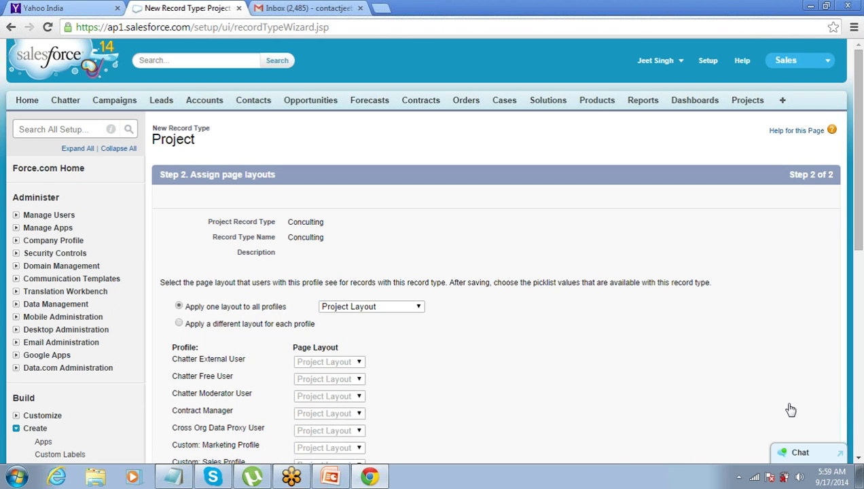
- Save the Conculting record type with Project Layout applied to all profiles
{"action": "left_click_drag", "start_coordinate": [860, 228], "coordinate": [862, 229]}
{"action": "left_click_drag", "start_coordinate": [863, 263], "coordinate": [863, 289]}
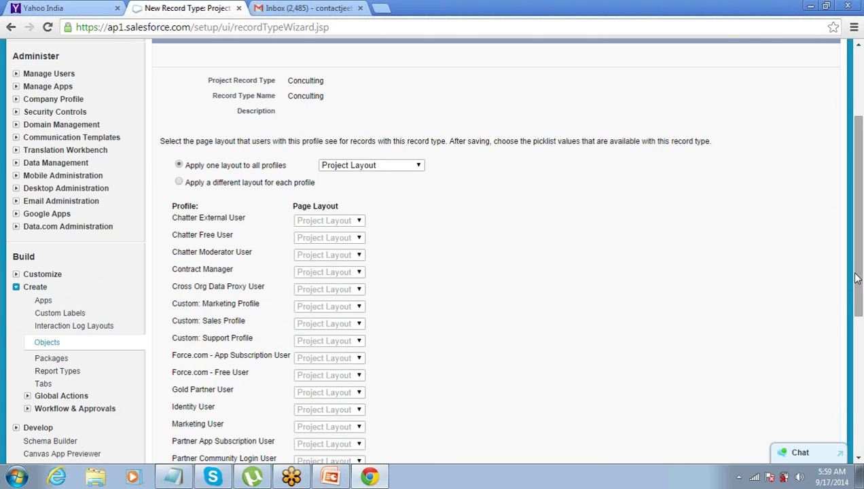
{"action": "left_click_drag", "start_coordinate": [858, 279], "coordinate": [858, 381]}
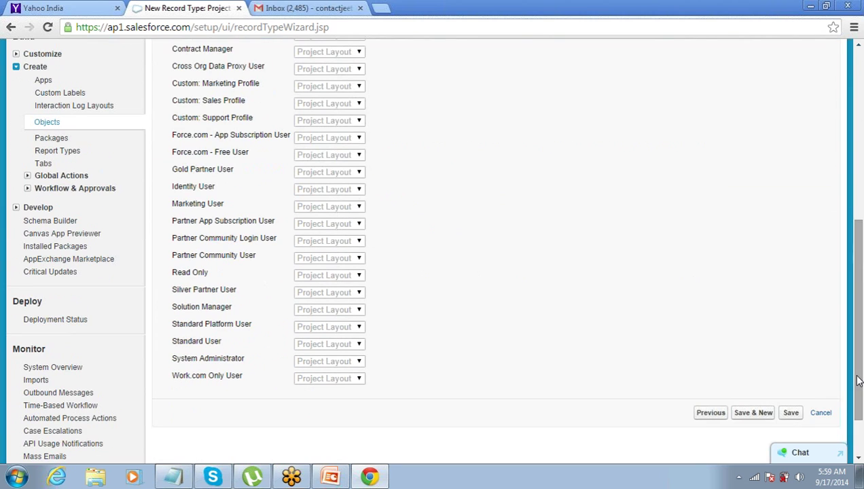
{"action": "left_click", "coordinate": [792, 416]}
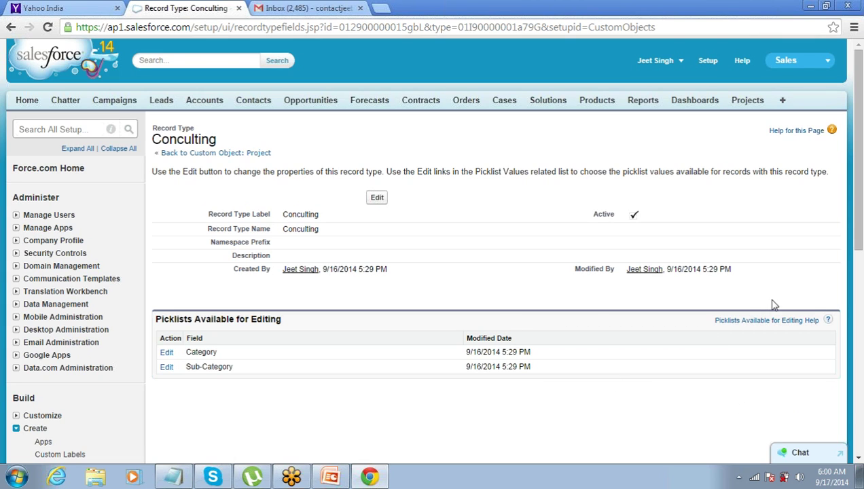
- Return to the Project custom object's record types and start another new record type
{"action": "left_click_drag", "start_coordinate": [862, 227], "coordinate": [859, 266]}
{"action": "left_click", "coordinate": [44, 368]}
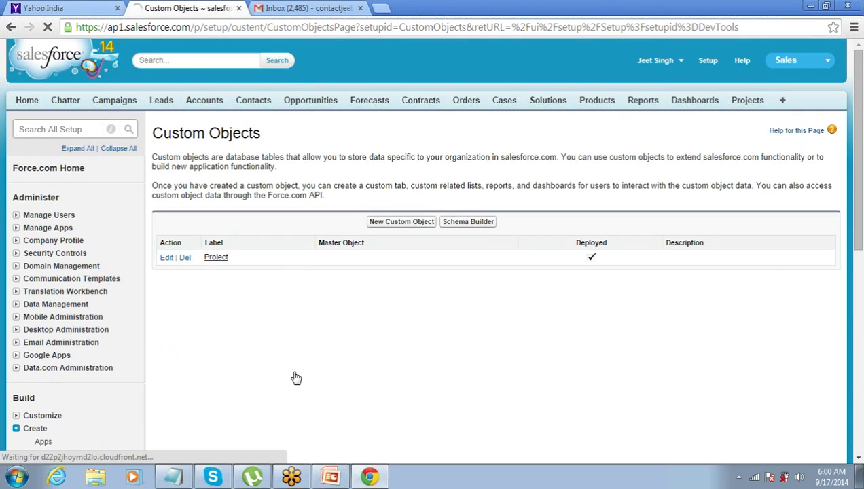
{"action": "left_click", "coordinate": [216, 258]}
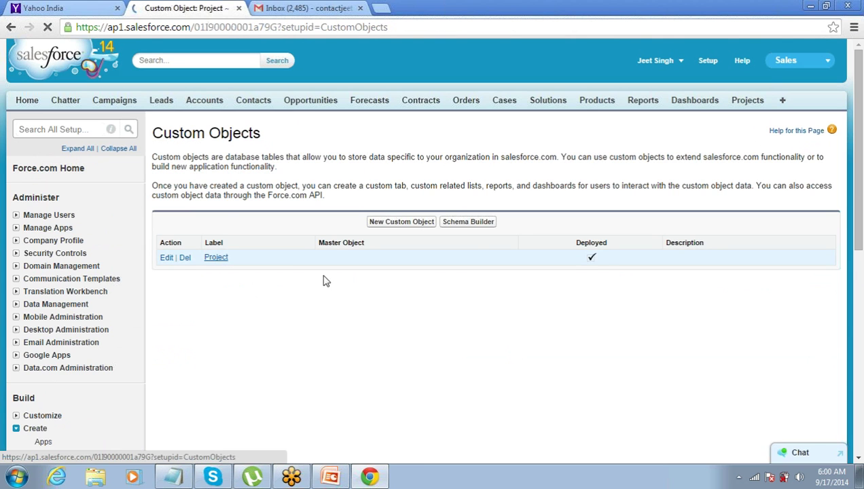
{"action": "left_click", "coordinate": [858, 459]}
{"action": "scroll", "coordinate": [858, 459], "scroll_direction": "down", "scroll_amount": 7}
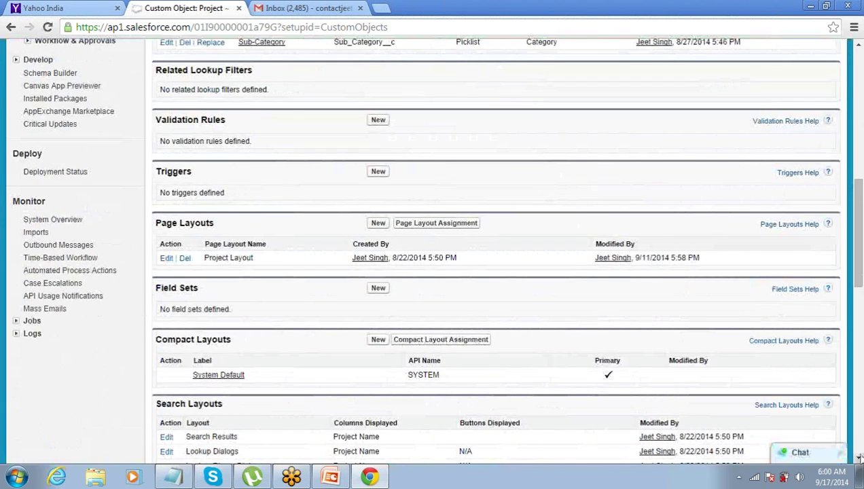
{"action": "scroll", "coordinate": [858, 459], "scroll_direction": "down", "scroll_amount": 4}
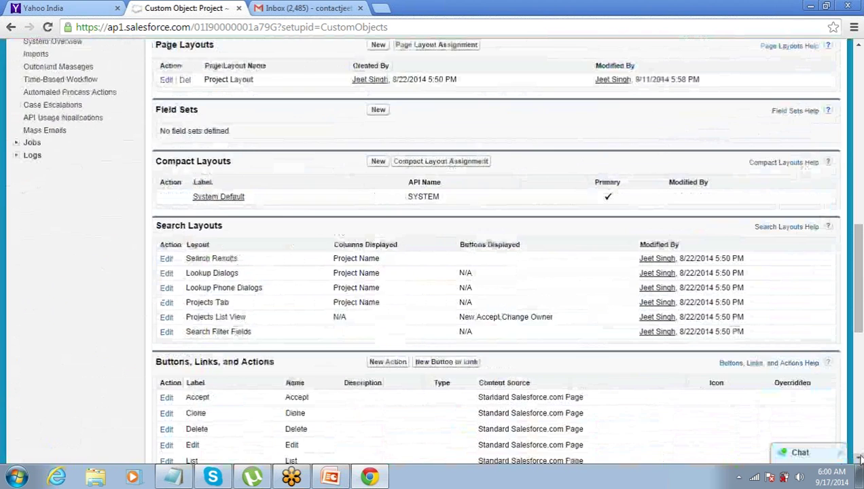
{"action": "scroll", "coordinate": [858, 459], "scroll_direction": "down", "scroll_amount": 7}
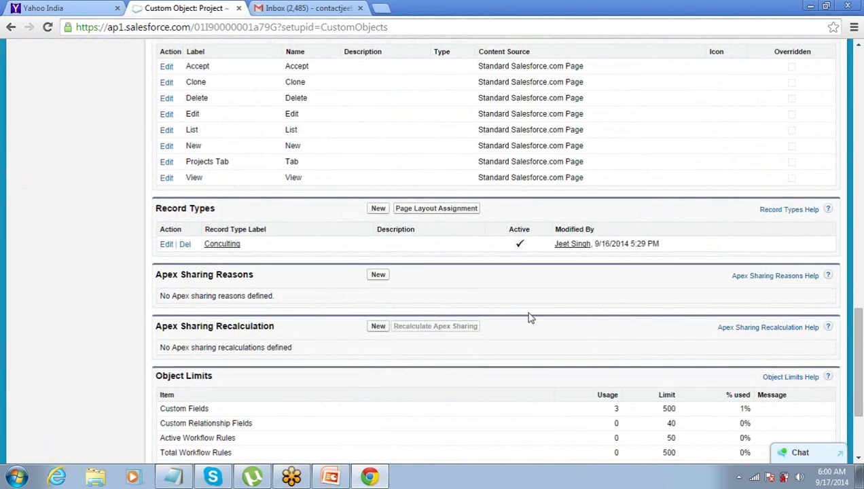
{"action": "left_click", "coordinate": [379, 213]}
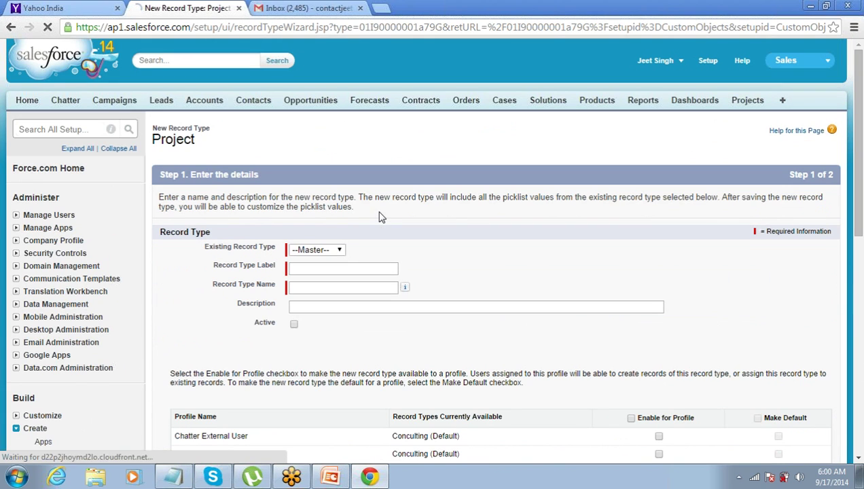
- Base the new record type on Master, set its label and name to "Audit", and make it active
{"action": "left_click", "coordinate": [318, 253]}
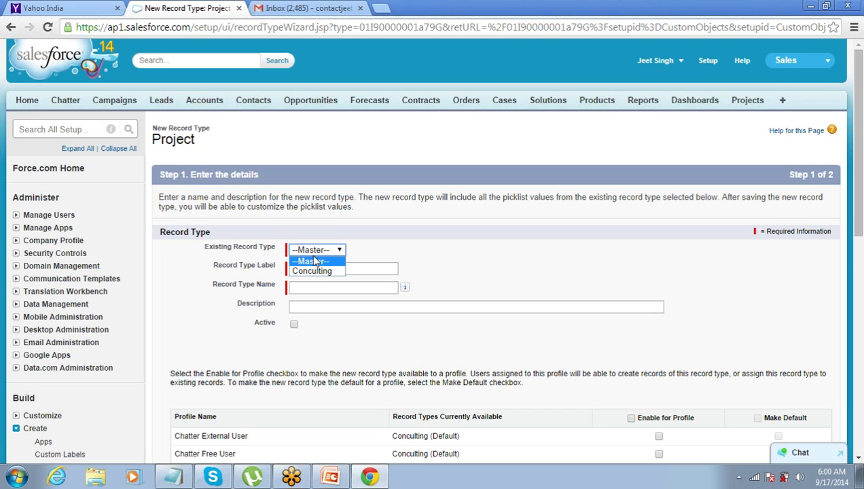
{"action": "left_click", "coordinate": [310, 263]}
{"action": "left_click", "coordinate": [305, 269]}
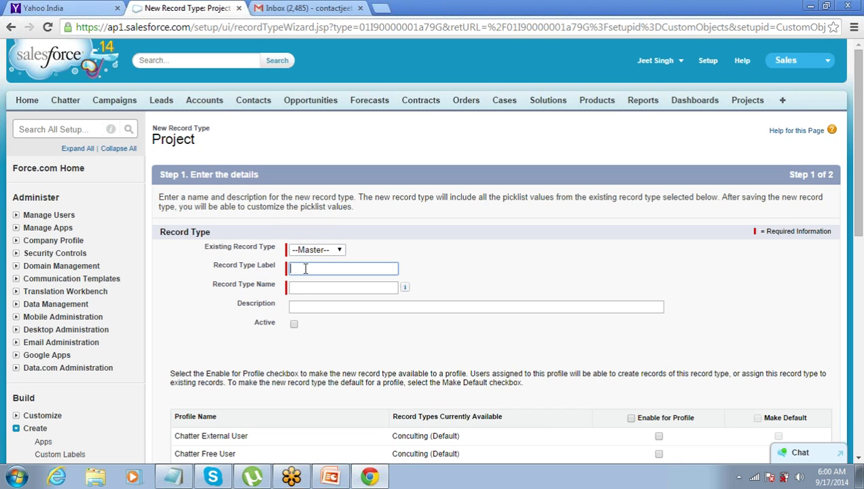
{"action": "key", "text": "Tab"}
{"action": "left_click", "coordinate": [294, 325]}
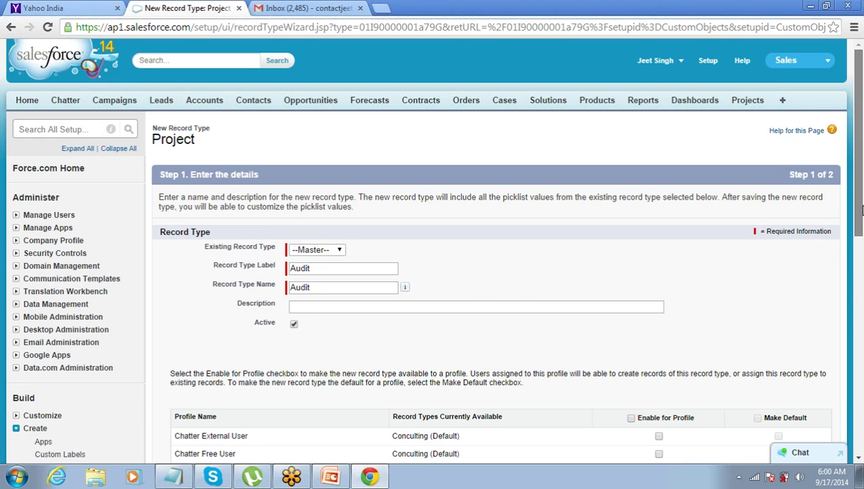
- Enable the Audit record type for all profiles and save it with Project Layout applied to every profile
{"action": "scroll", "coordinate": [666, 237], "scroll_direction": "down", "scroll_amount": 3}
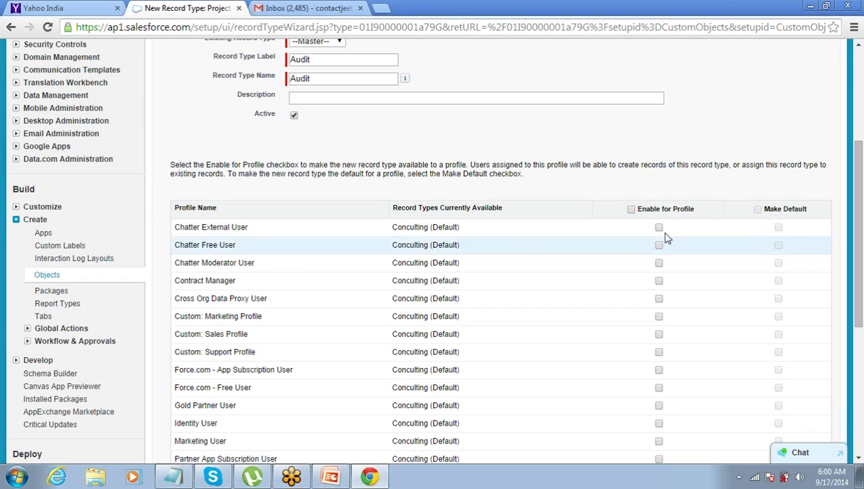
{"action": "left_click", "coordinate": [631, 210]}
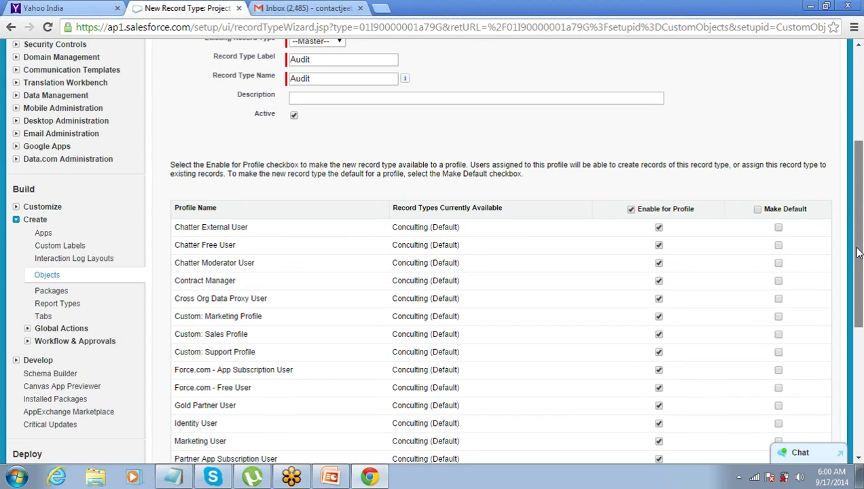
{"action": "left_click_drag", "start_coordinate": [858, 253], "coordinate": [858, 375]}
{"action": "left_click", "coordinate": [793, 408]}
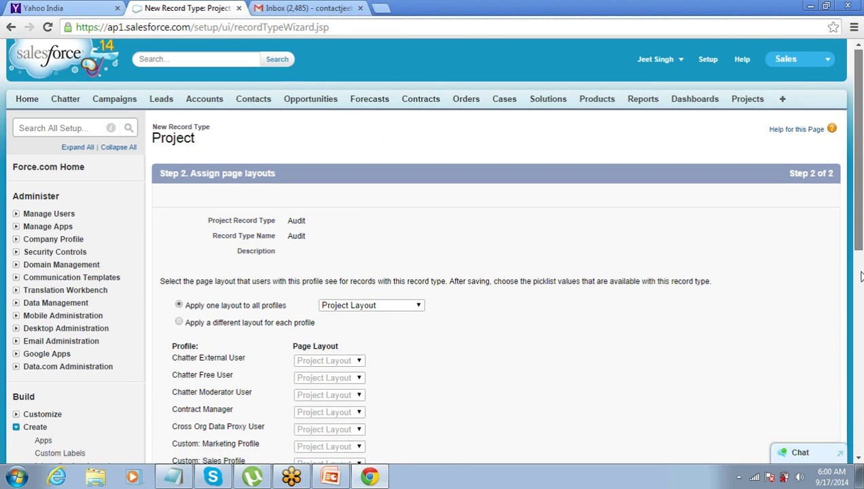
{"action": "scroll", "coordinate": [861, 276], "scroll_direction": "down", "scroll_amount": 6}
{"action": "left_click", "coordinate": [792, 373]}
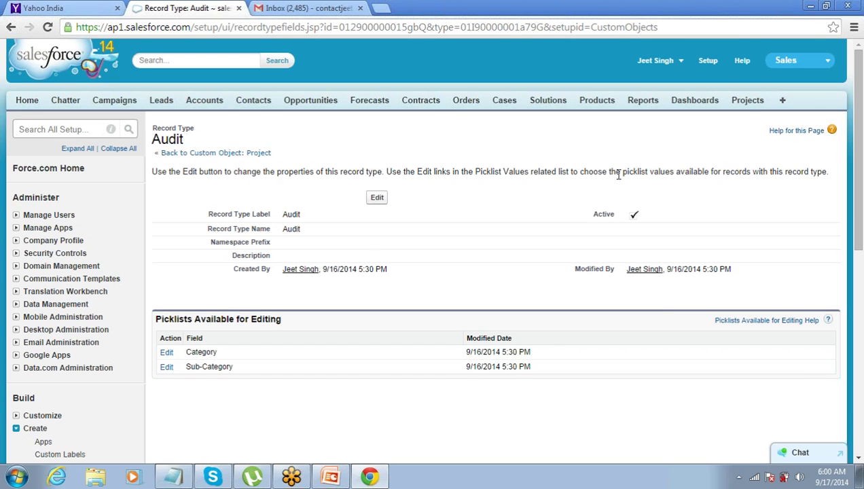
- Start a new project record with Audit as its record type and continue to the entry form
{"action": "left_click", "coordinate": [744, 107]}
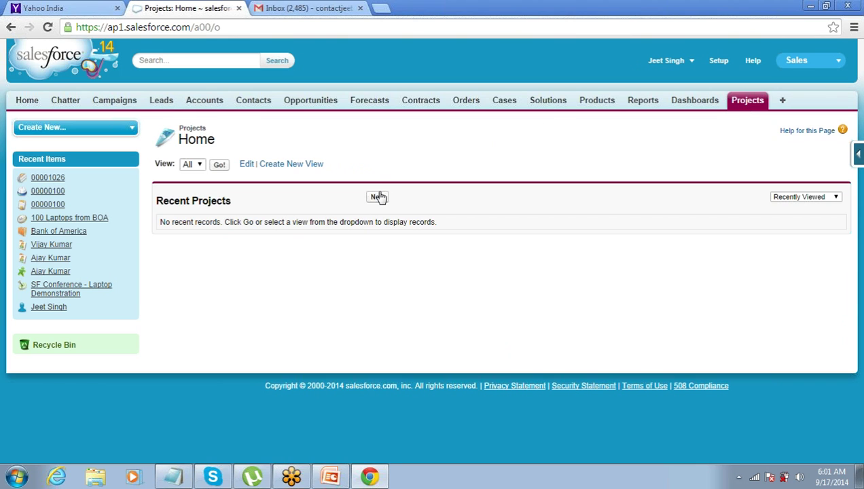
{"action": "left_click", "coordinate": [378, 197]}
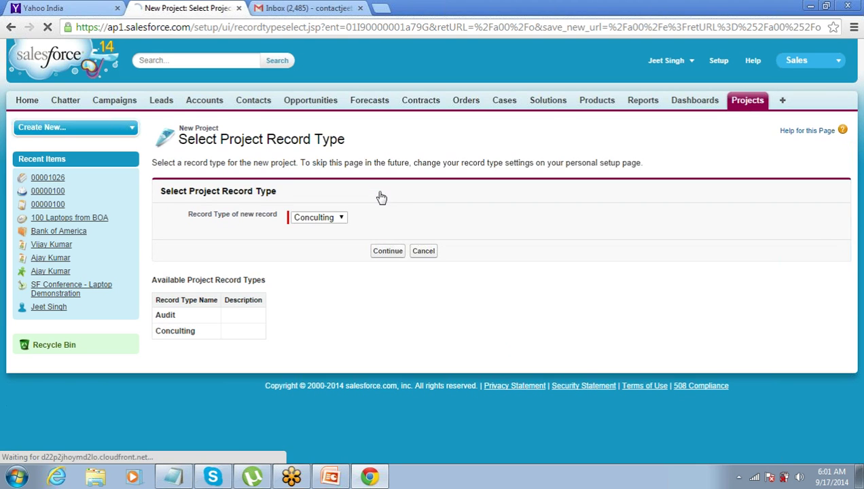
{"action": "left_click_drag", "start_coordinate": [189, 215], "coordinate": [268, 221]}
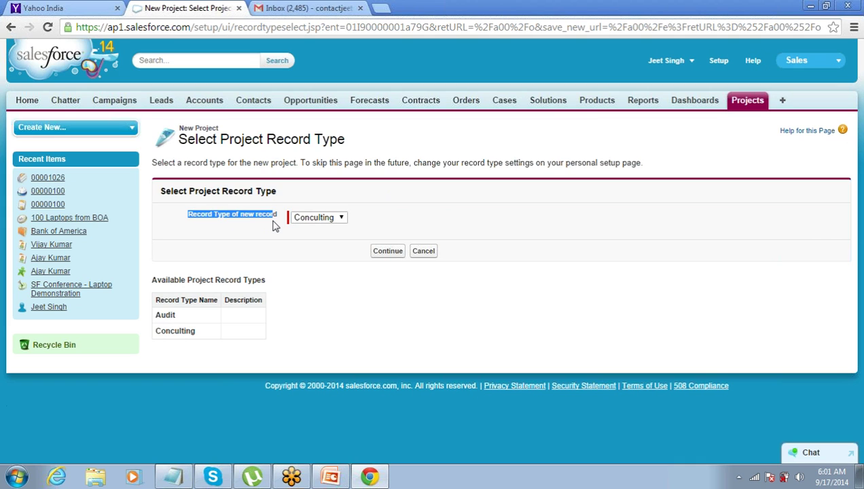
{"action": "left_click", "coordinate": [324, 219]}
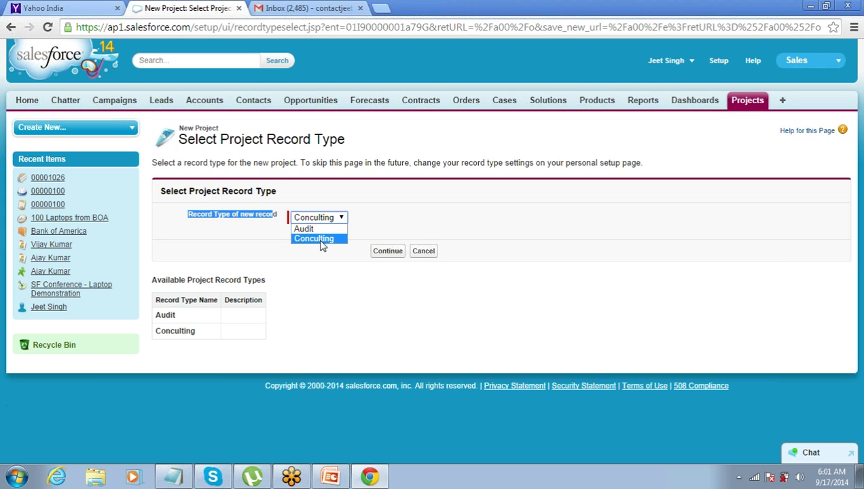
{"action": "left_click", "coordinate": [323, 231]}
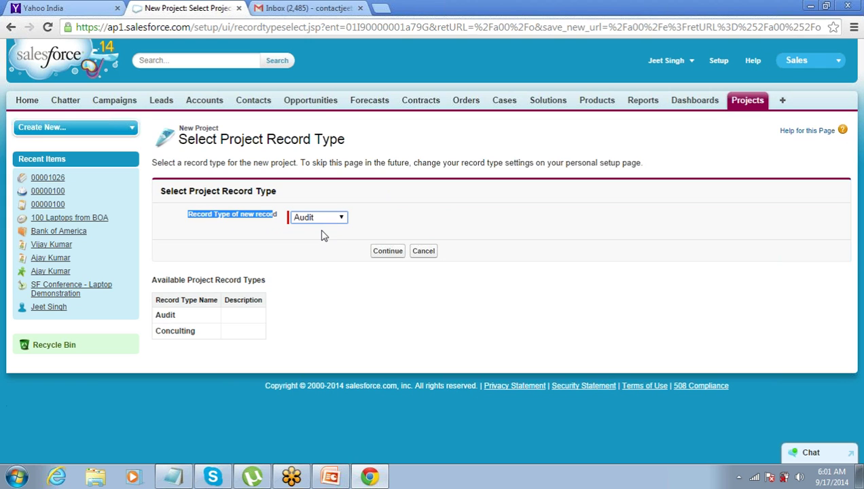
{"action": "left_click", "coordinate": [383, 254]}
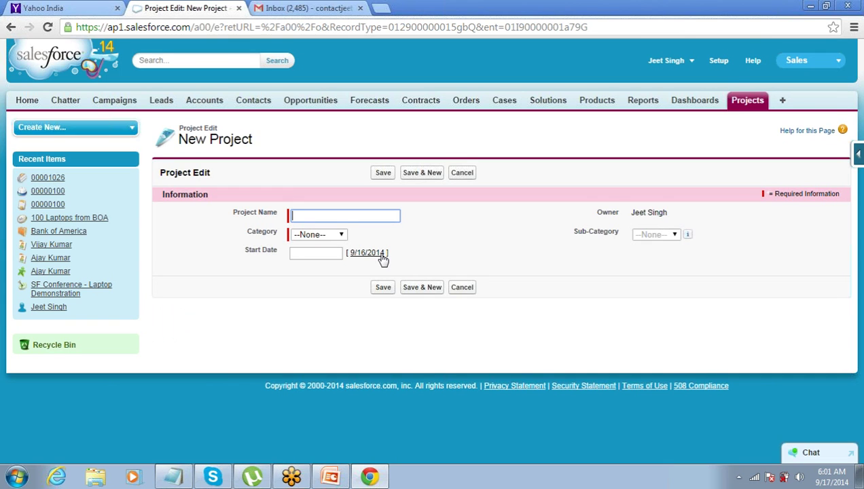
- Examine the Category options on the new Audit project form, choose Auditing, and check the Sub-Category choices it offers
{"action": "left_click", "coordinate": [342, 236]}
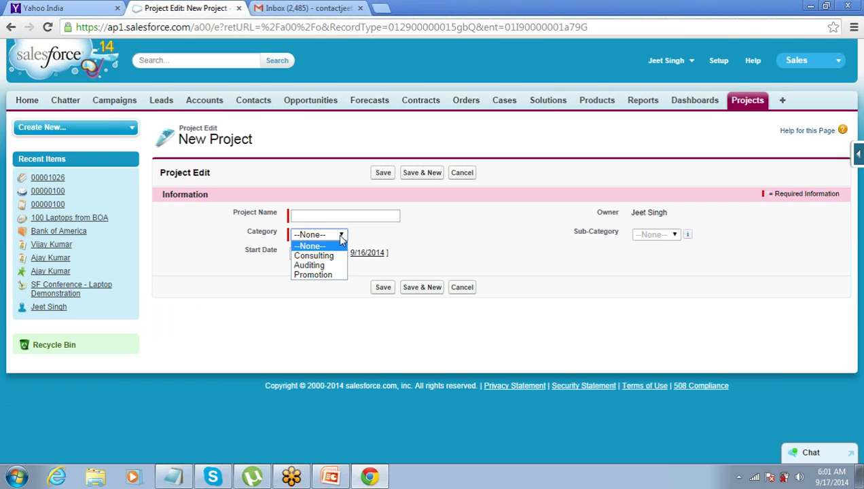
{"action": "left_click", "coordinate": [341, 238]}
{"action": "left_click", "coordinate": [408, 243]}
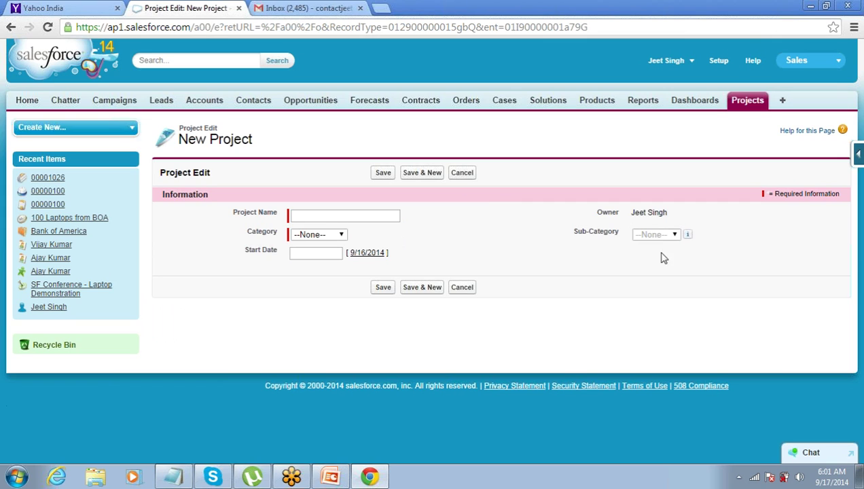
{"action": "left_click", "coordinate": [341, 234]}
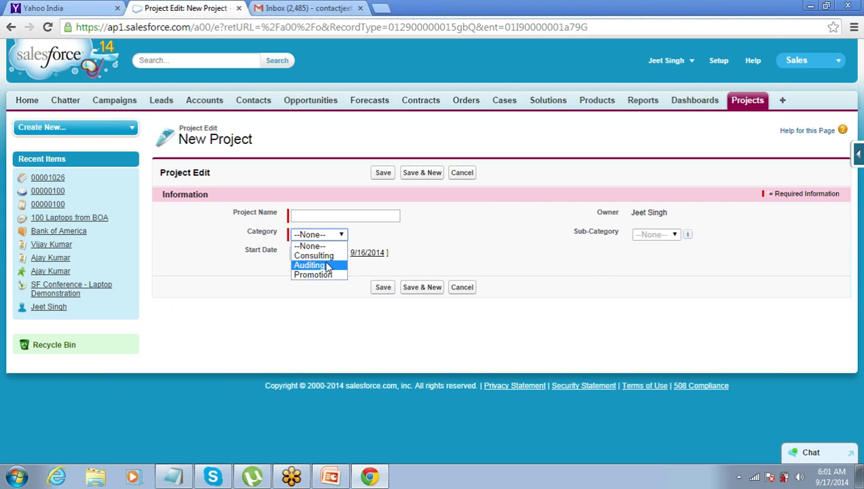
{"action": "left_click", "coordinate": [327, 270]}
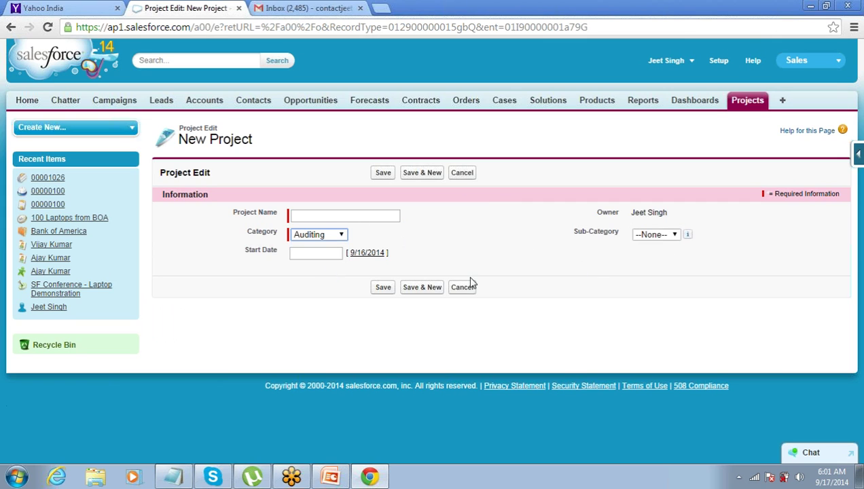
{"action": "left_click", "coordinate": [669, 239]}
{"action": "left_click", "coordinate": [577, 268]}
{"action": "left_click", "coordinate": [337, 235]}
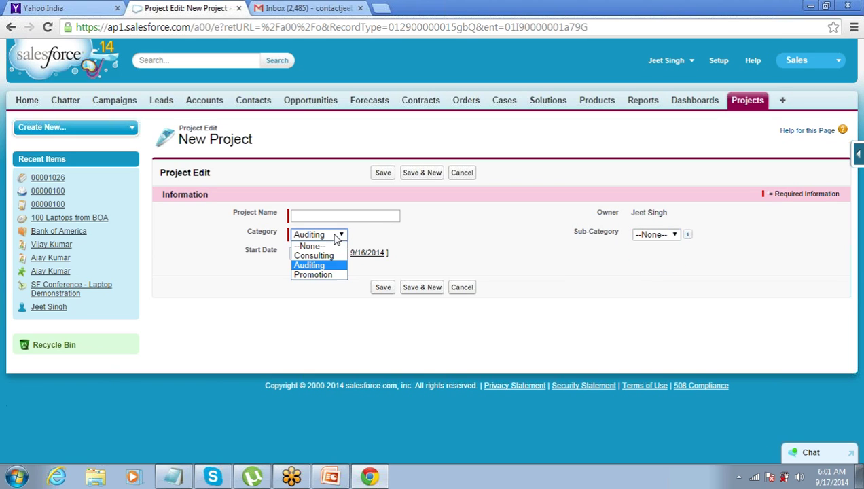
{"action": "left_click", "coordinate": [326, 301]}
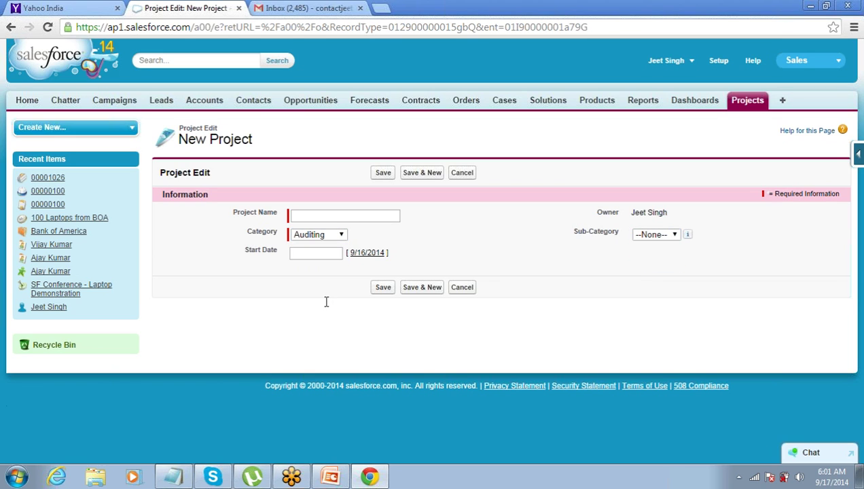
{"action": "left_click", "coordinate": [331, 235]}
{"action": "left_click", "coordinate": [313, 169]}
- Leave the new project form and open the Project custom object's definition in Setup
{"action": "left_click", "coordinate": [719, 62]}
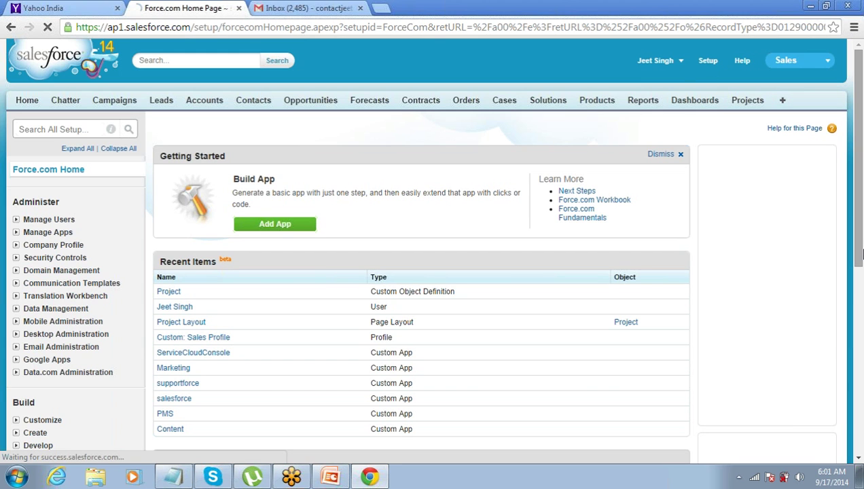
{"action": "left_click_drag", "start_coordinate": [861, 237], "coordinate": [861, 270]}
{"action": "scroll", "coordinate": [611, 298], "scroll_direction": "down", "scroll_amount": 2}
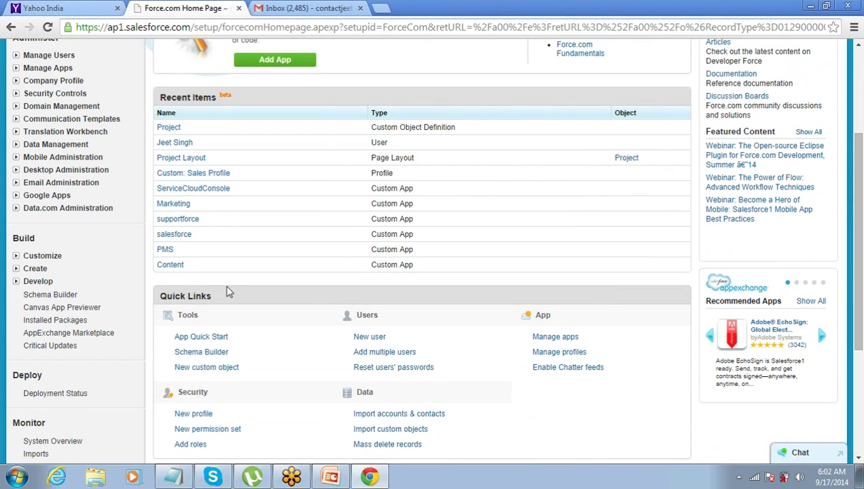
{"action": "left_click", "coordinate": [17, 269]}
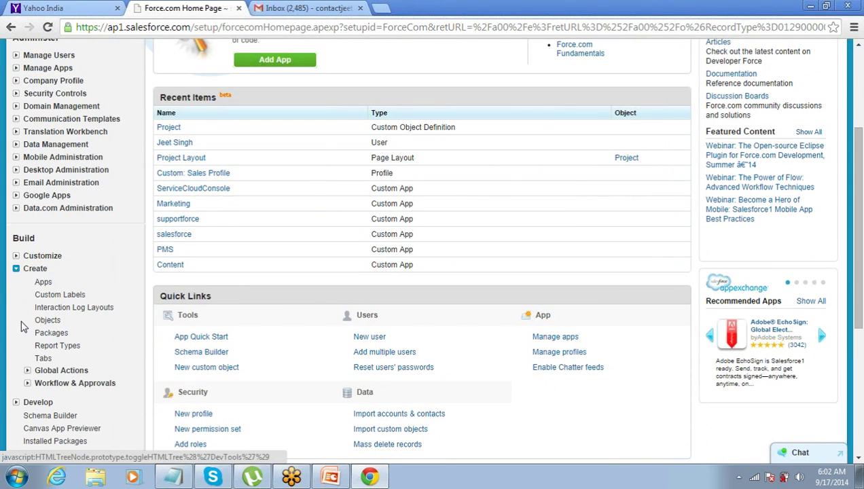
{"action": "left_click", "coordinate": [46, 320]}
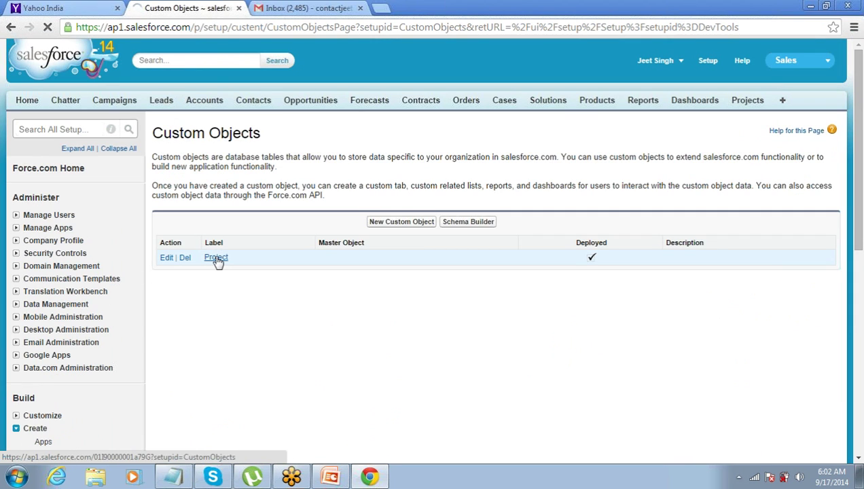
{"action": "left_click", "coordinate": [216, 258]}
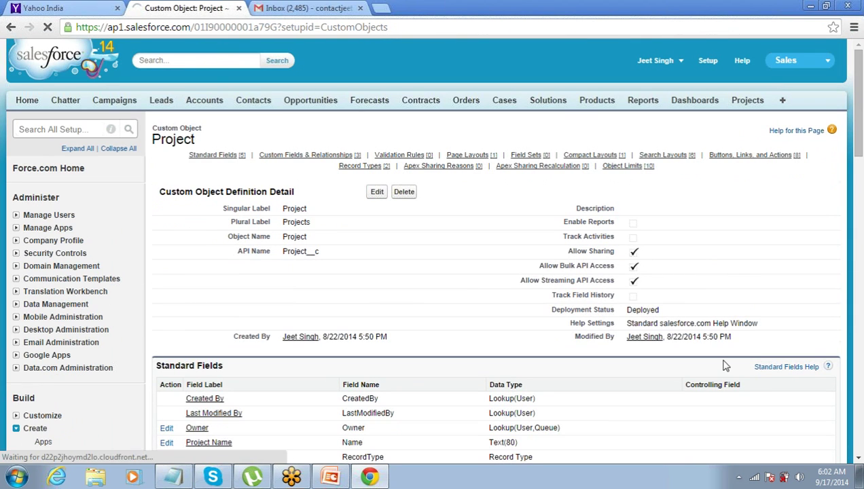
- Open the Project object's page layout assignments and examine them for each profile and record type
{"action": "scroll", "coordinate": [857, 461], "scroll_direction": "down", "scroll_amount": 10}
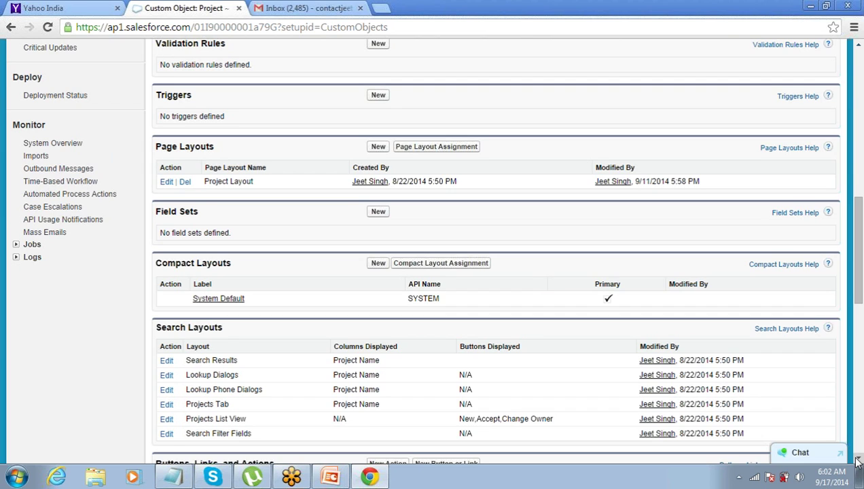
{"action": "left_click", "coordinate": [428, 147]}
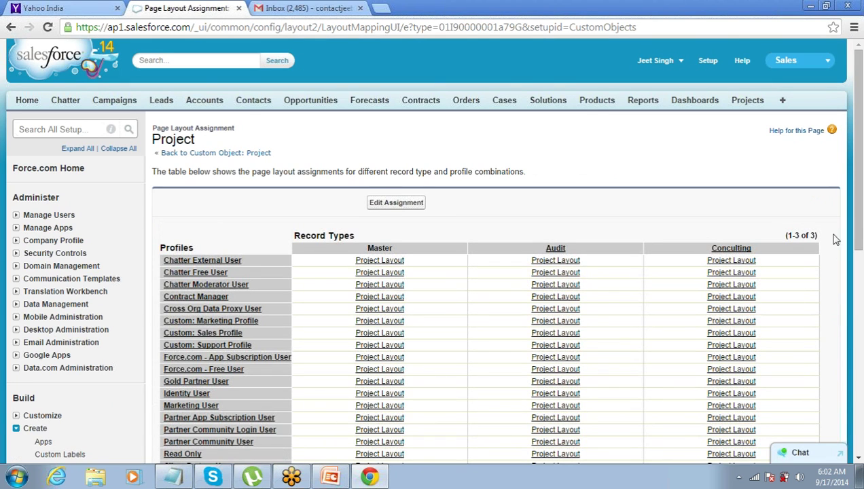
{"action": "left_click_drag", "start_coordinate": [859, 226], "coordinate": [861, 297]}
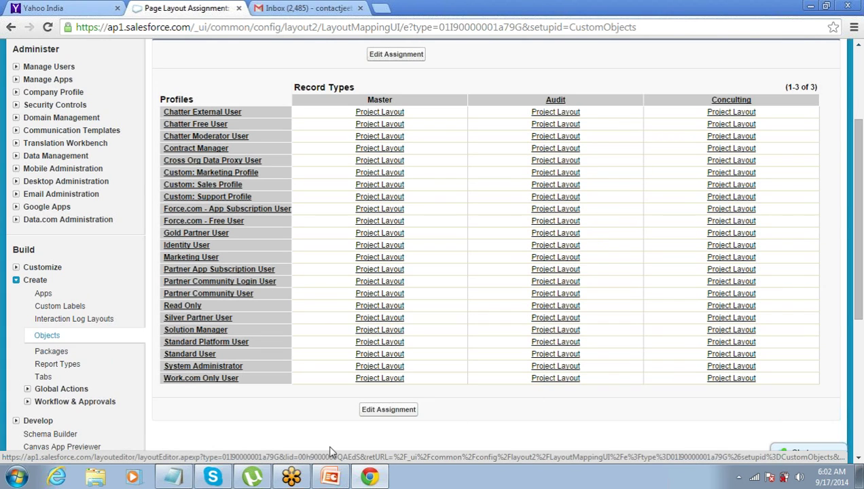
- Switch to the Notepad notes and add the line "10 Objects" directly under "Project:"
{"action": "left_click", "coordinate": [168, 480]}
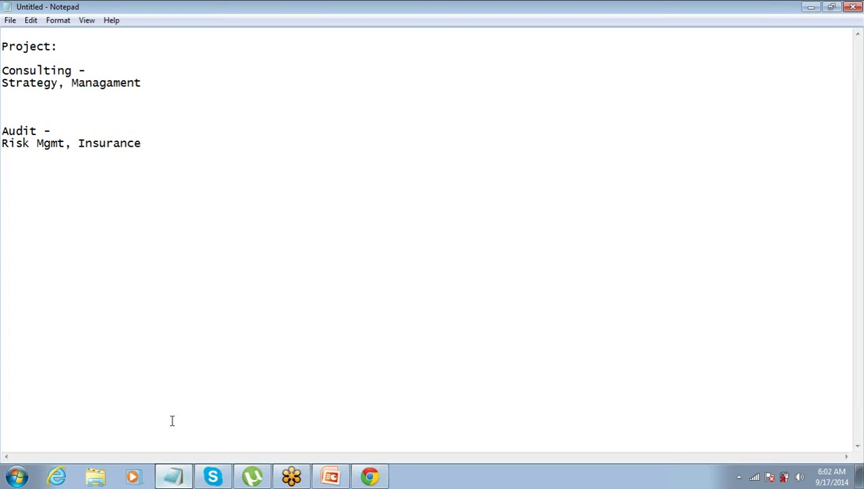
{"action": "key", "text": "Up"}
{"action": "key", "text": "Up"}
{"action": "key", "text": "Down"}
{"action": "key", "text": "Down"}
{"action": "key", "text": "Return"}
{"action": "key", "text": "Return"}
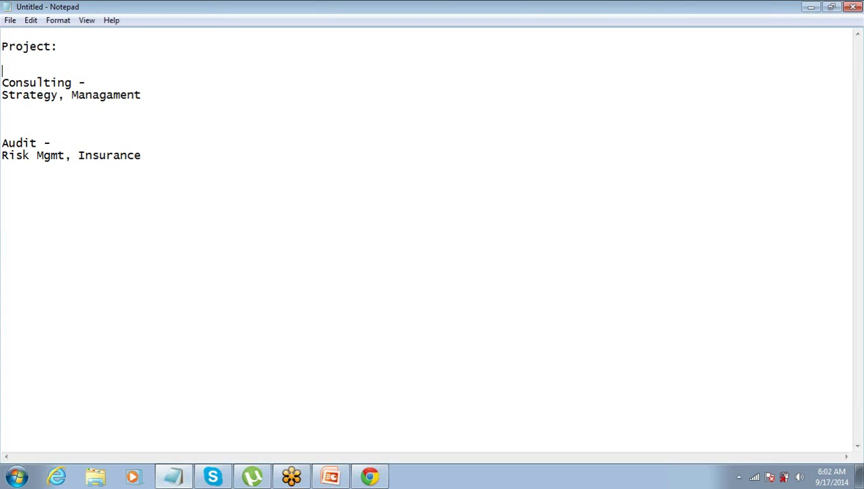
{"action": "key", "text": "Up"}
{"action": "key", "text": "Up"}
{"action": "key", "text": "Up"}
{"action": "key", "text": "Down"}
{"action": "type", "text": "1"}
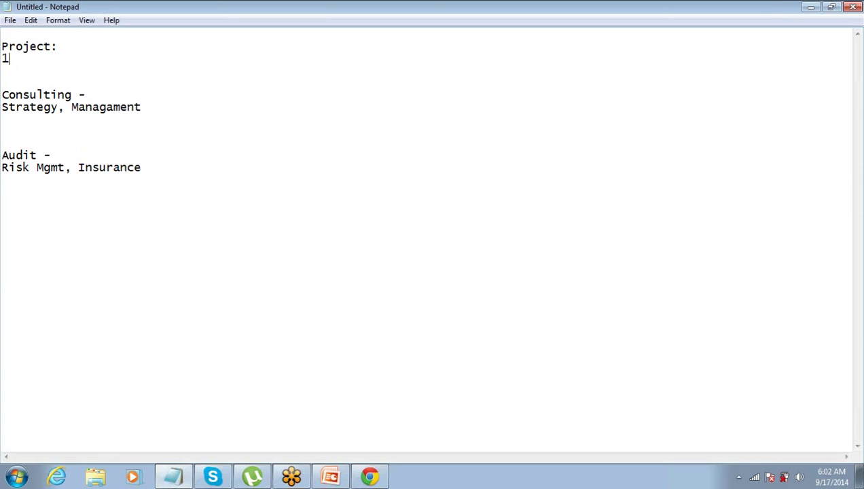
{"action": "type", "text": "0 Objects"}
- Add the line "5 Fields" below the Consulting sub-categories and highlight the whole Consulting block
{"action": "key", "text": "Down"}
{"action": "key", "text": "Down"}
{"action": "key", "text": "Down"}
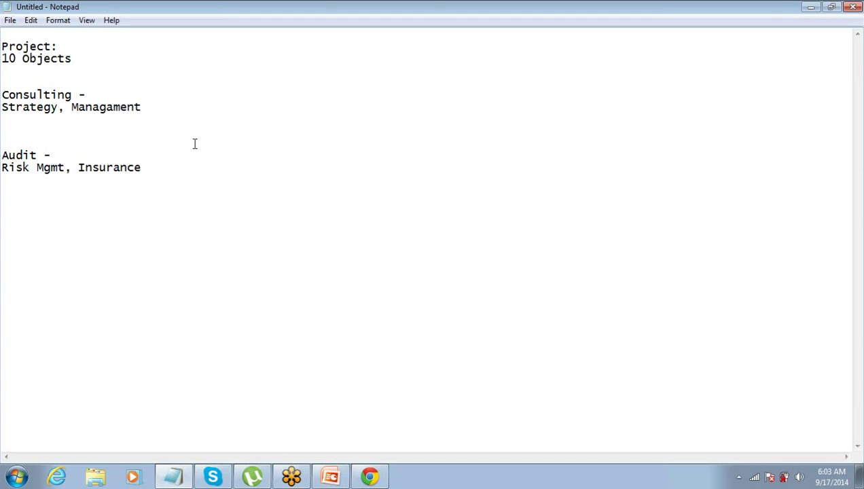
{"action": "type", "text": "5 Fields"}
{"action": "key", "text": "ctrl+shift+Left"}
{"action": "key", "text": "ctrl+shift+Left"}
{"action": "key", "text": "shift+Left"}
{"action": "key", "text": "shift+Up"}
{"action": "key", "text": "shift+Up"}
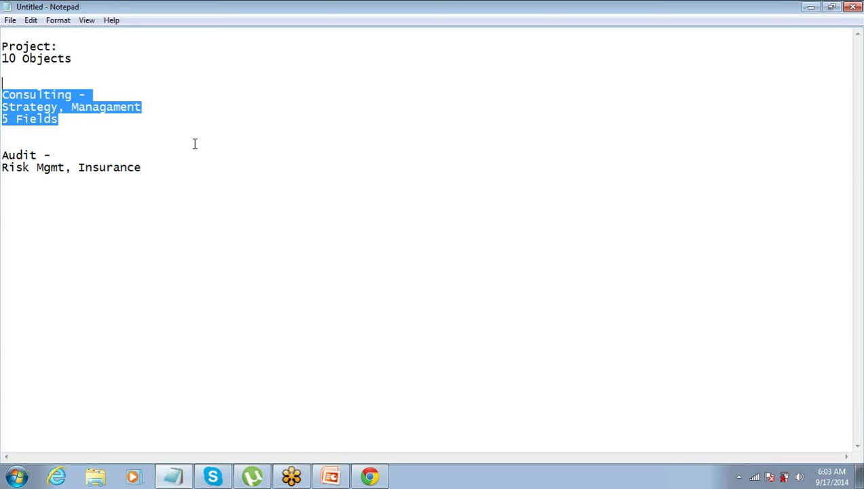
{"action": "key", "text": "Down"}
{"action": "key", "text": "Down"}
{"action": "key", "text": "Down"}
{"action": "key", "text": "Down"}
{"action": "key", "text": "Down"}
{"action": "key", "text": "Down"}
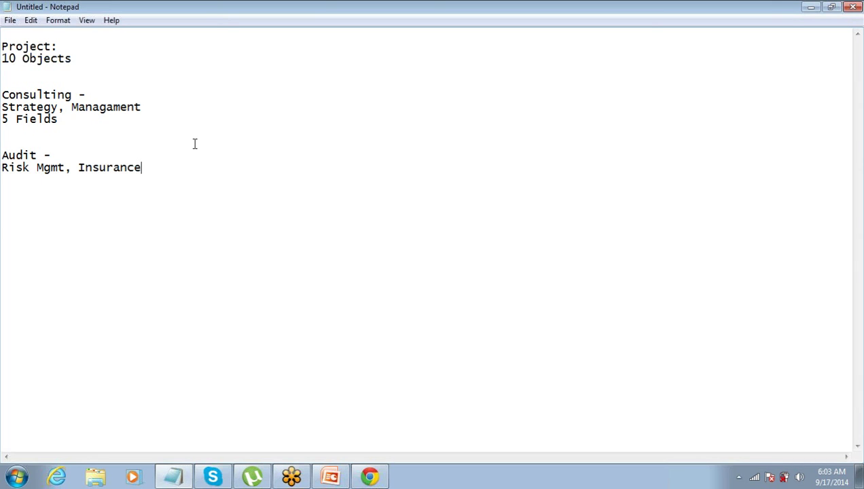
{"action": "key", "text": "Up"}
{"action": "key", "text": "Up"}
{"action": "key", "text": "Up"}
{"action": "key", "text": "Up"}
{"action": "key", "text": "Up"}
- Switch back to the browser and review the Project page layout assignment table from its beginning
{"action": "key", "text": "alt+Tab"}
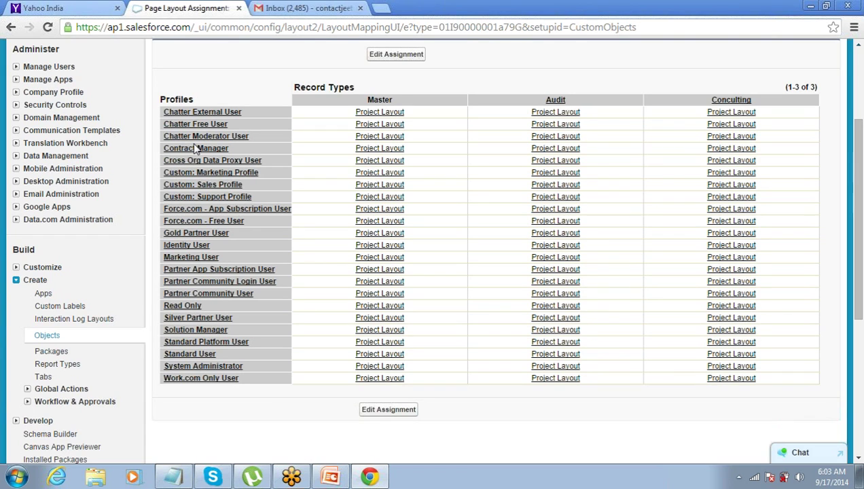
{"action": "left_click_drag", "start_coordinate": [861, 235], "coordinate": [842, 173]}
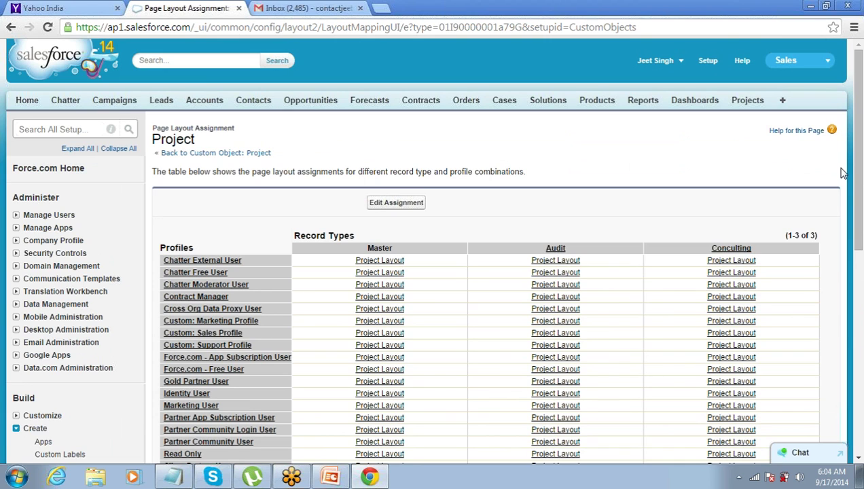
- Switch to the Notepad notes and add the heading "Record Types" below the Audit block, separated by a blank line
{"action": "key", "text": "alt+Tab"}
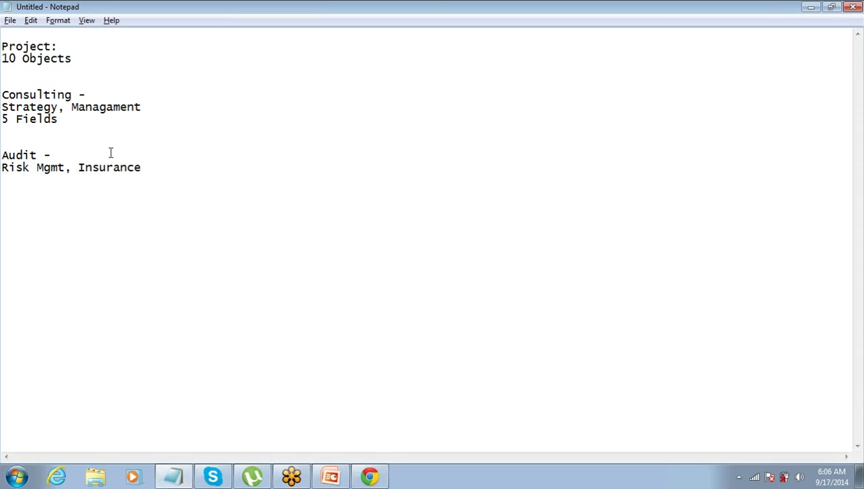
{"action": "left_click", "coordinate": [162, 166]}
{"action": "key", "text": "Return"}
{"action": "key", "text": "Return"}
{"action": "type", "text": "Record Types "}
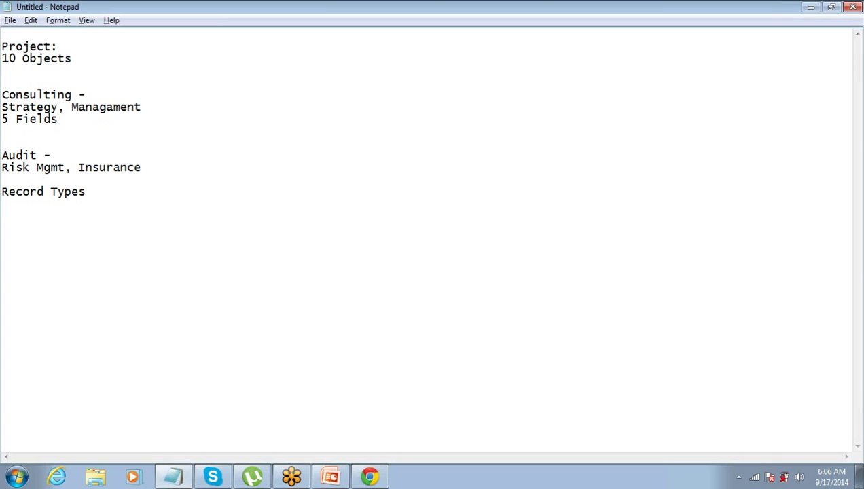
- List "Clients" and "Competitors" on separate lines under the Record Types heading, correcting the capitalization of "Clients"
{"action": "type", "text": "CLients"}
{"action": "key", "text": "Return"}
{"action": "type", "text": "Com"}
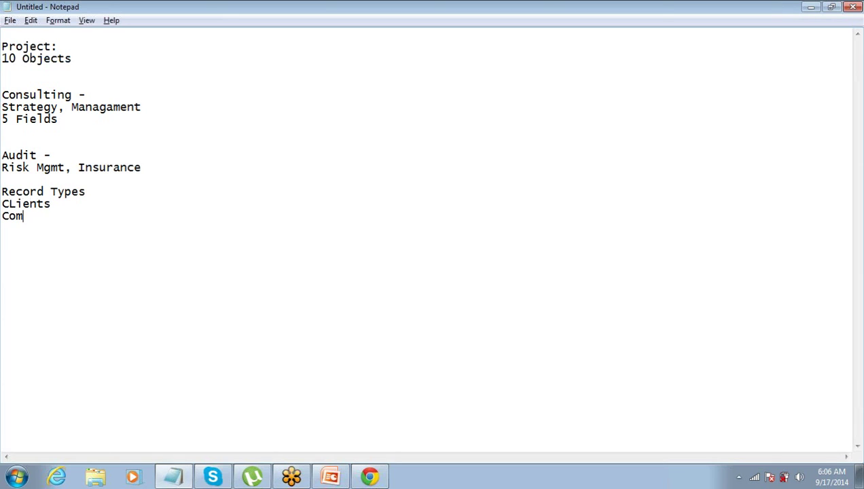
{"action": "type", "text": "petitors"}
{"action": "key", "text": "Return"}
{"action": "key", "text": "Up"}
{"action": "key", "text": "Up"}
{"action": "key", "text": "Right"}
{"action": "key", "text": "shift+Right"}
{"action": "type", "text": "l"}
{"action": "key", "text": "End"}
{"action": "key", "text": "Down"}
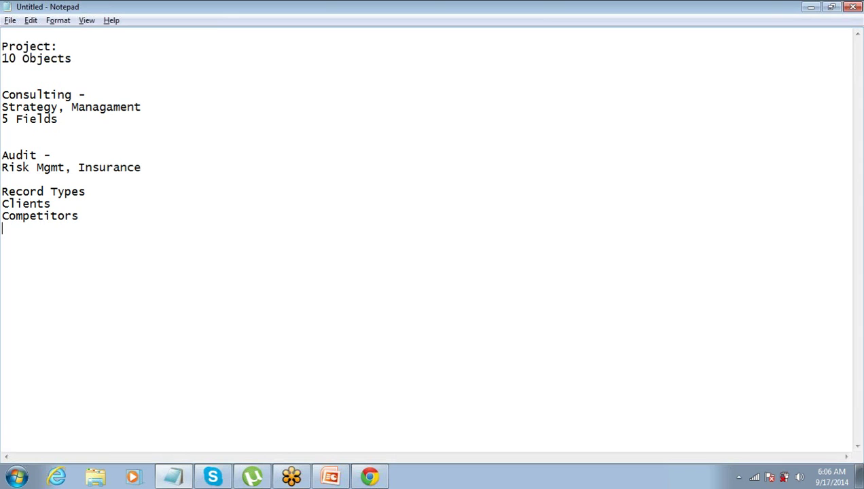
- Add "SUppliers" and "Partners" on separate lines below "Competitors" in the record types list
{"action": "type", "text": "SUppliers"}
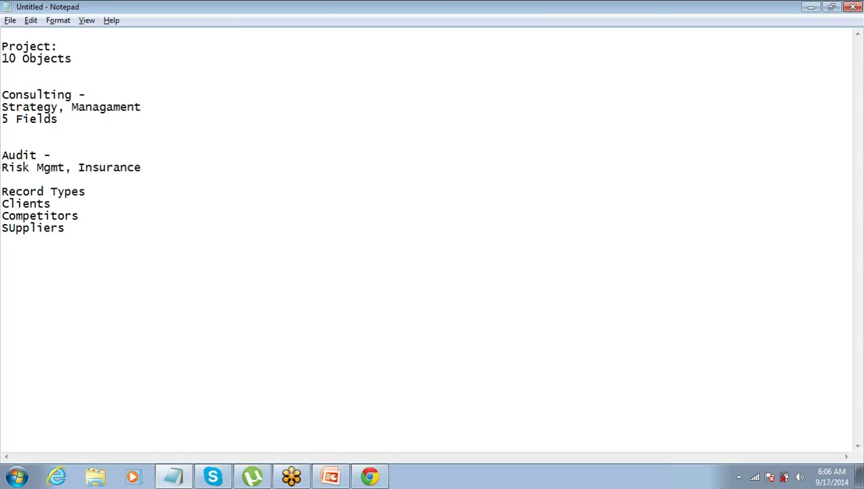
{"action": "key", "text": "Return"}
{"action": "type", "text": "Partnerd"}
{"action": "key", "text": "BackSpace"}
{"action": "type", "text": "s"}
{"action": "key", "text": "Up"}
{"action": "key", "text": "Up"}
{"action": "key", "text": "Up"}
- Switch to the browser, start a new project with the Conculting record type, and continue to the entry form
{"action": "left_click", "coordinate": [370, 476]}
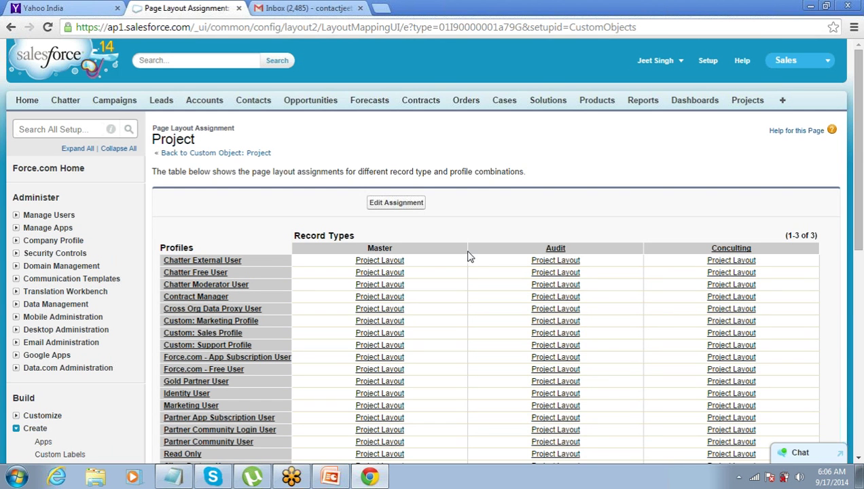
{"action": "left_click", "coordinate": [745, 107]}
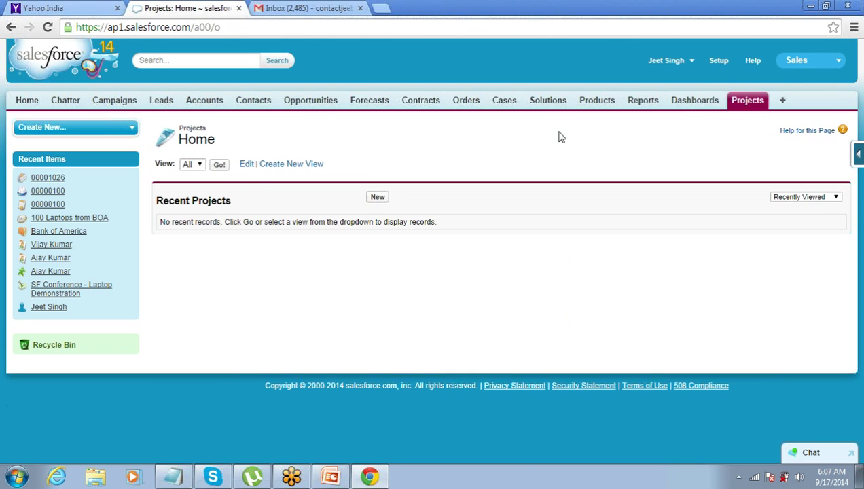
{"action": "left_click", "coordinate": [374, 200]}
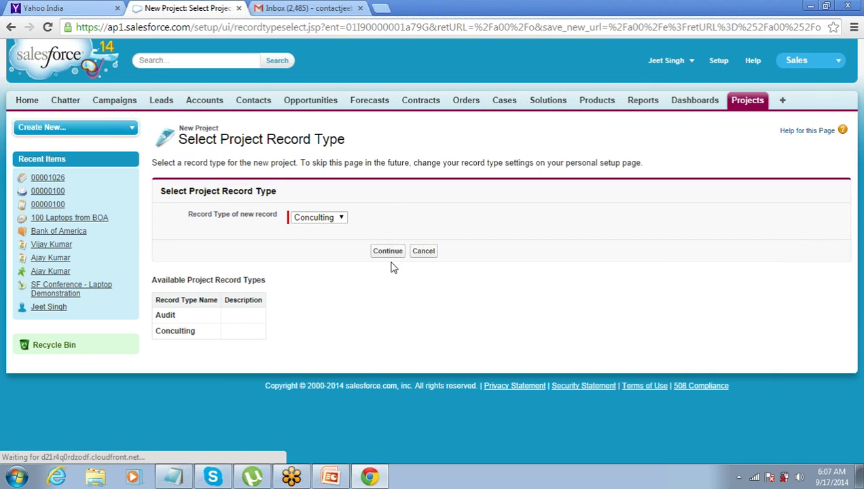
{"action": "left_click", "coordinate": [386, 260]}
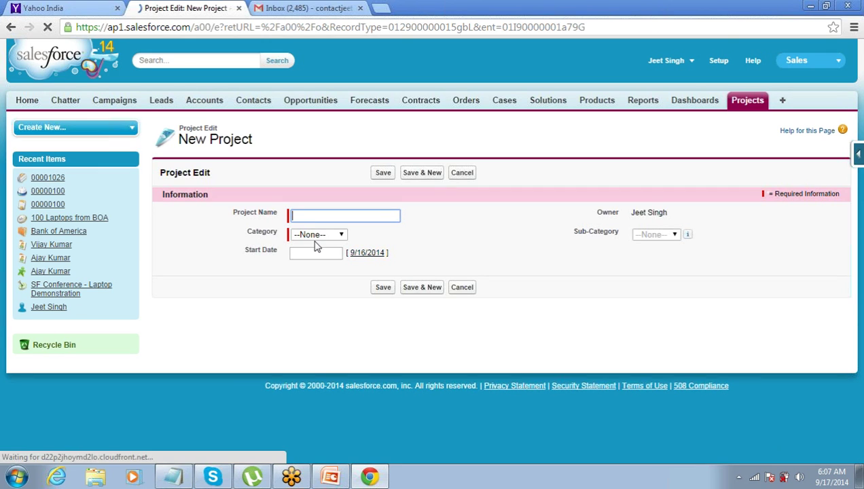
- Examine the Category options on the new Conculting project form and choose Auditing
{"action": "left_click", "coordinate": [317, 237]}
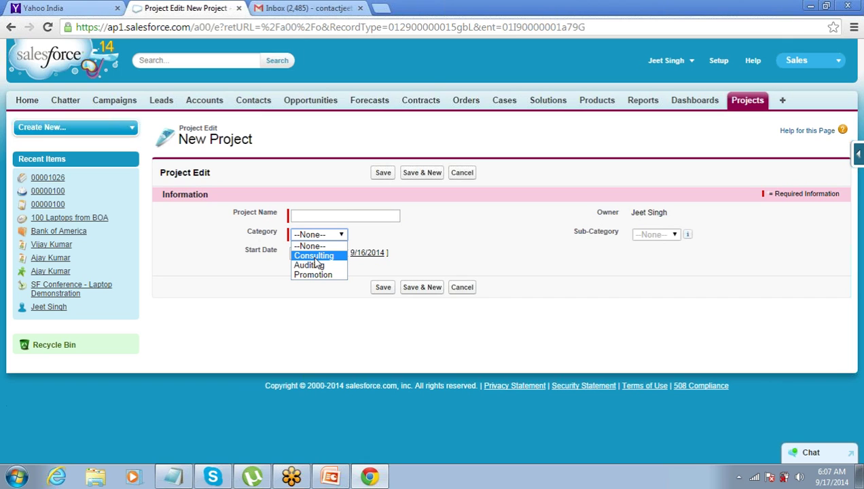
{"action": "left_click", "coordinate": [314, 265]}
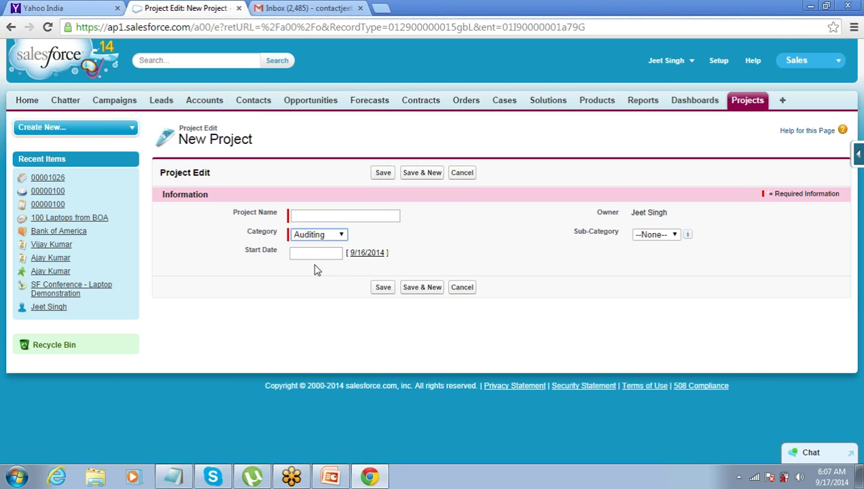
{"action": "left_click", "coordinate": [346, 163]}
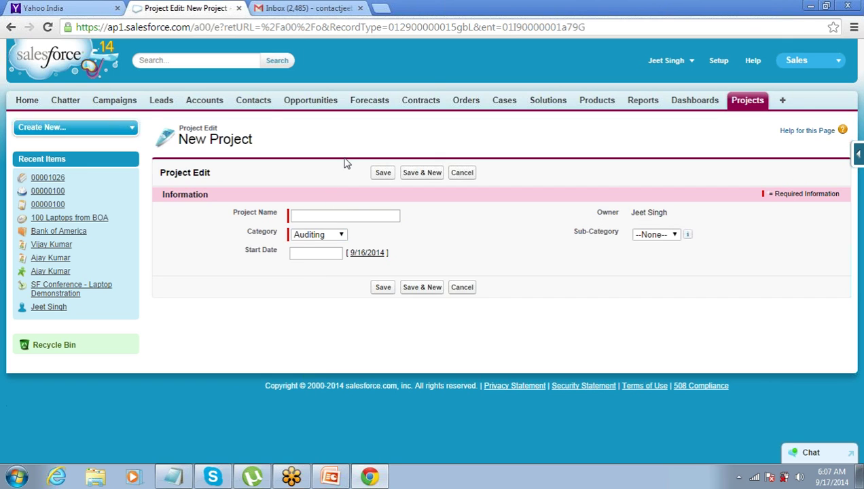
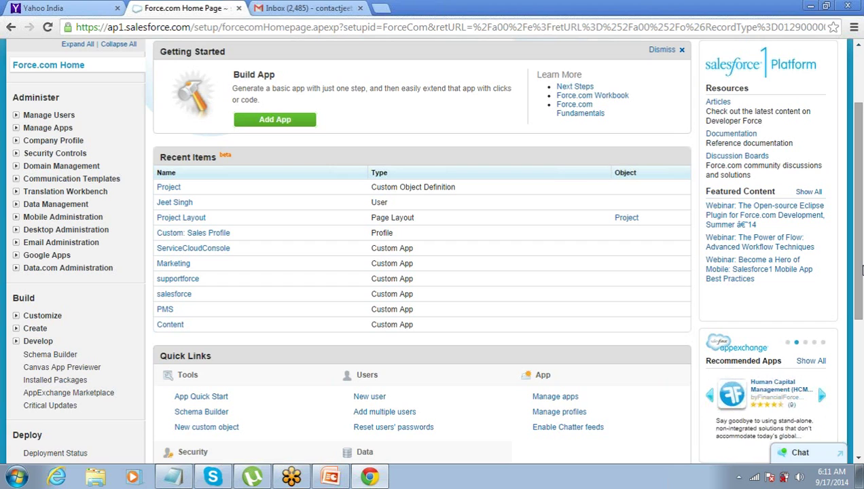
- Open Email Templates under Communication Templates, start a new template of type Text, and continue to its details form
{"action": "left_click_drag", "start_coordinate": [860, 270], "coordinate": [815, 218]}
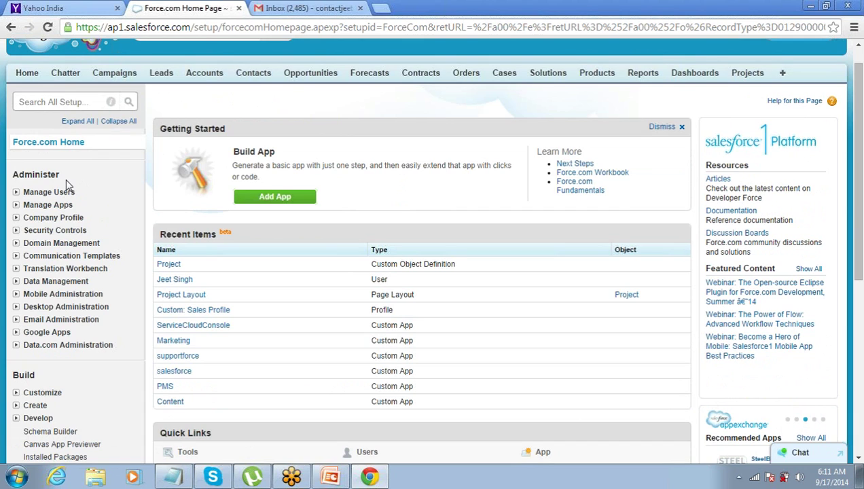
{"action": "left_click", "coordinate": [16, 256]}
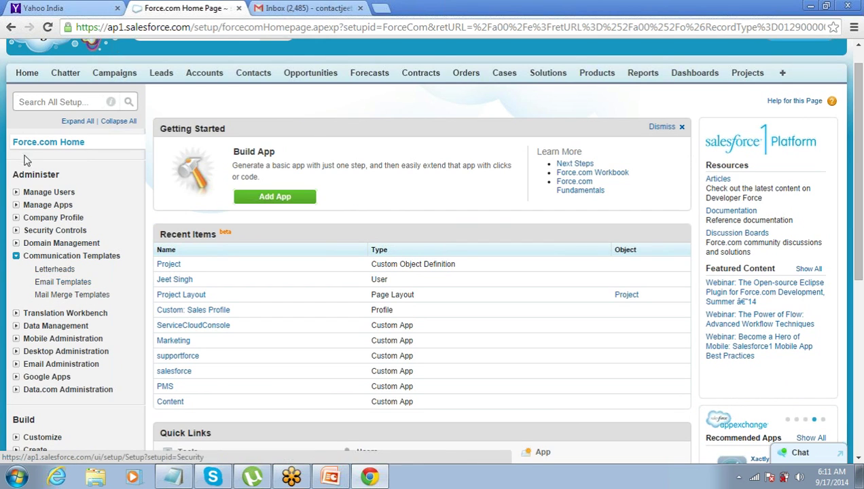
{"action": "left_click", "coordinate": [48, 282]}
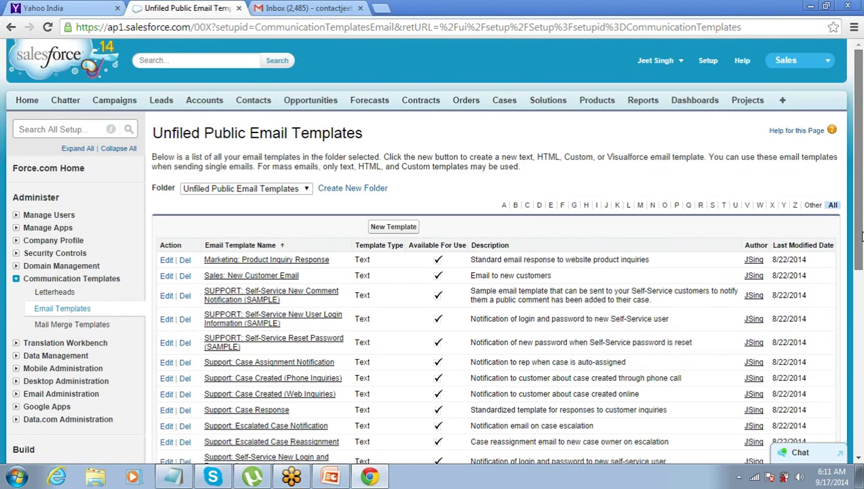
{"action": "left_click", "coordinate": [388, 228]}
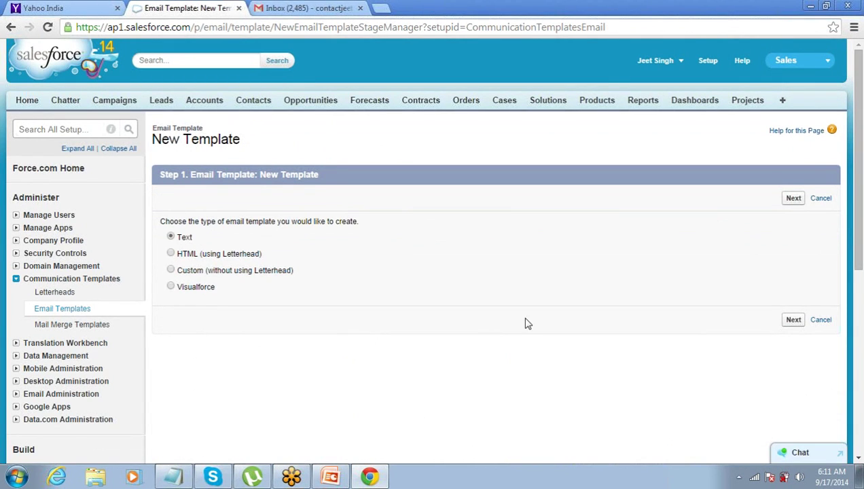
{"action": "left_click", "coordinate": [793, 320]}
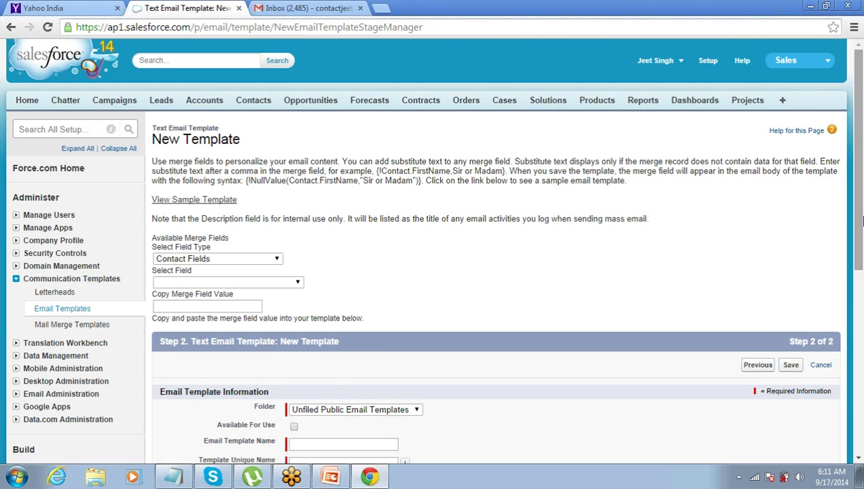
- Mark the new text email template as Available For Use
{"action": "left_click_drag", "start_coordinate": [859, 211], "coordinate": [861, 330]}
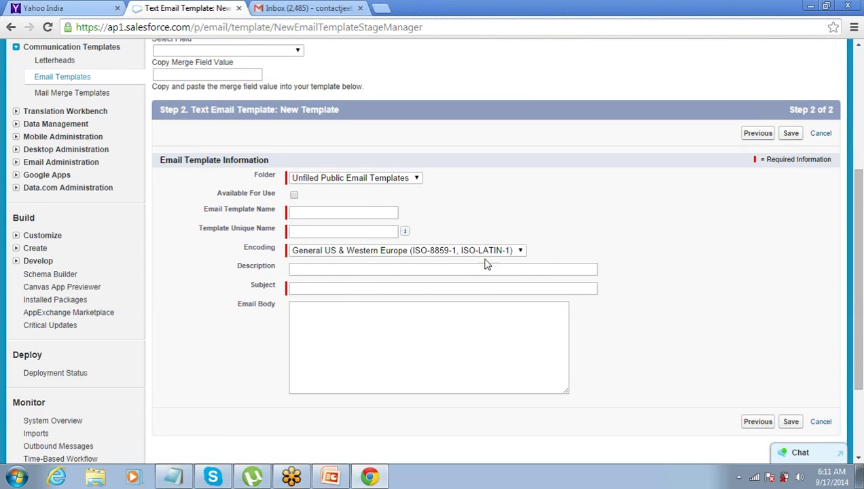
{"action": "left_click", "coordinate": [330, 213]}
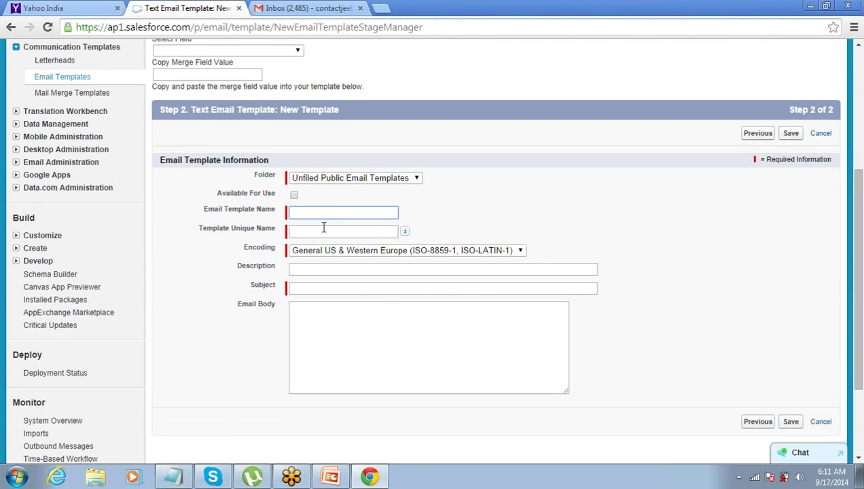
{"action": "left_click", "coordinate": [320, 229]}
{"action": "left_click", "coordinate": [293, 197]}
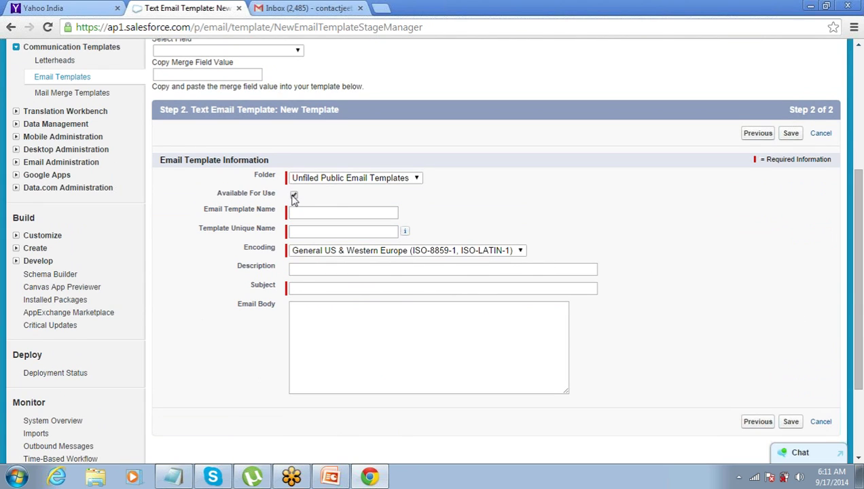
{"action": "left_click", "coordinate": [293, 290]}
{"action": "left_click", "coordinate": [293, 329]}
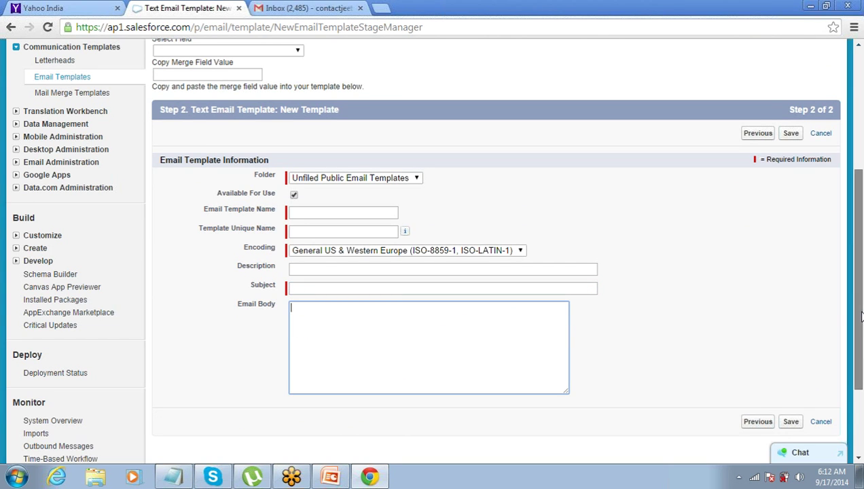
- Begin the template's email body with the greeting "Hi"
{"action": "left_click_drag", "start_coordinate": [858, 337], "coordinate": [860, 316]}
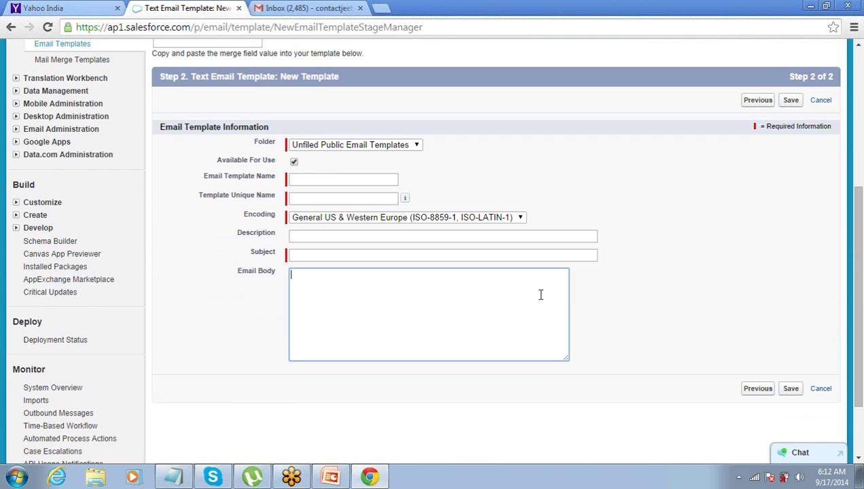
{"action": "left_click", "coordinate": [852, 333]}
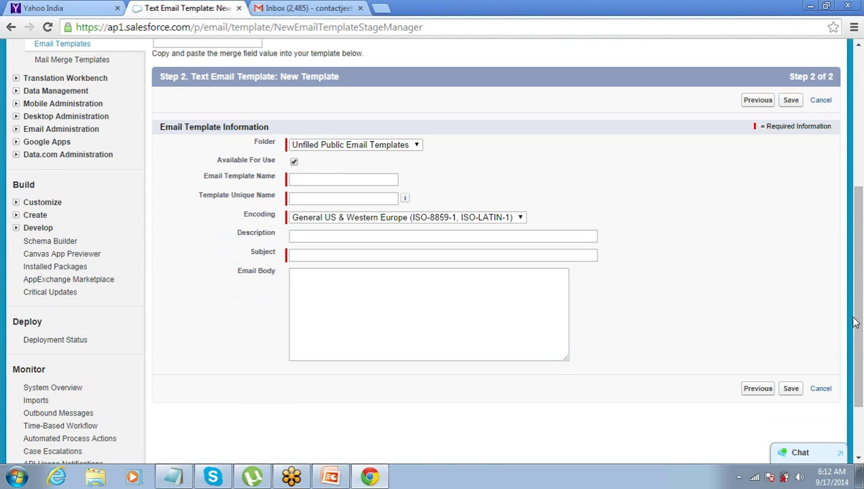
{"action": "mouse_move", "coordinate": [858, 301]}
{"action": "left_mouse_down"}
{"action": "mouse_move", "coordinate": [858, 271]}
{"action": "mouse_move", "coordinate": [859, 324]}
{"action": "mouse_move", "coordinate": [860, 292]}
{"action": "left_mouse_up"}
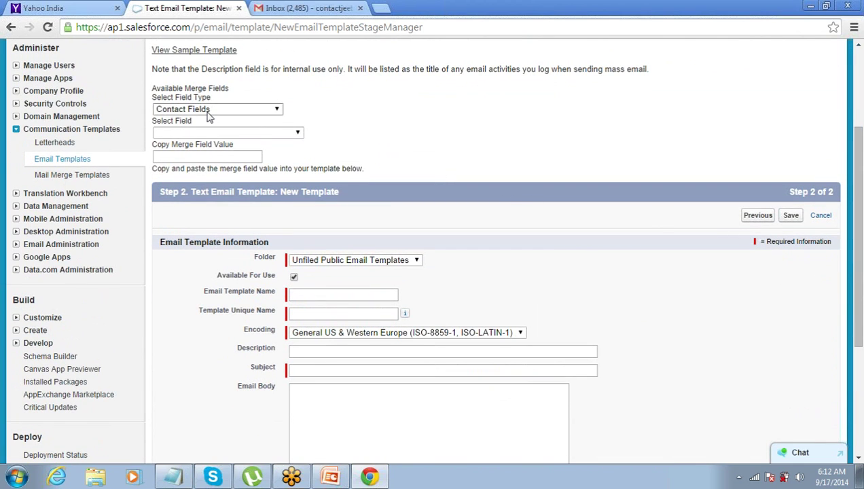
{"action": "left_click", "coordinate": [297, 391]}
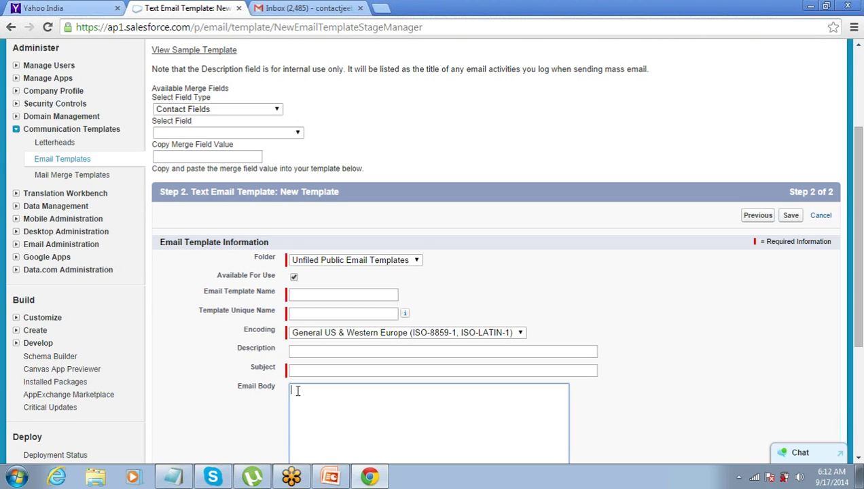
{"action": "left_click", "coordinate": [228, 109]}
{"action": "left_click", "coordinate": [228, 109]}
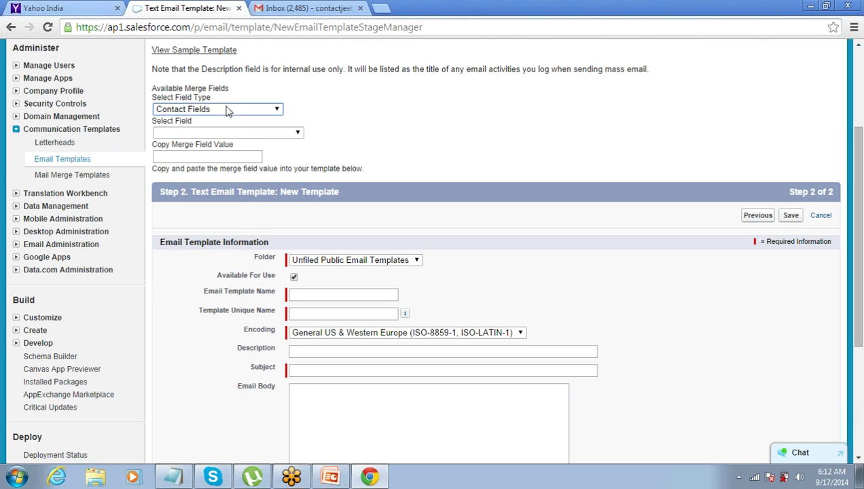
{"action": "left_click", "coordinate": [295, 388]}
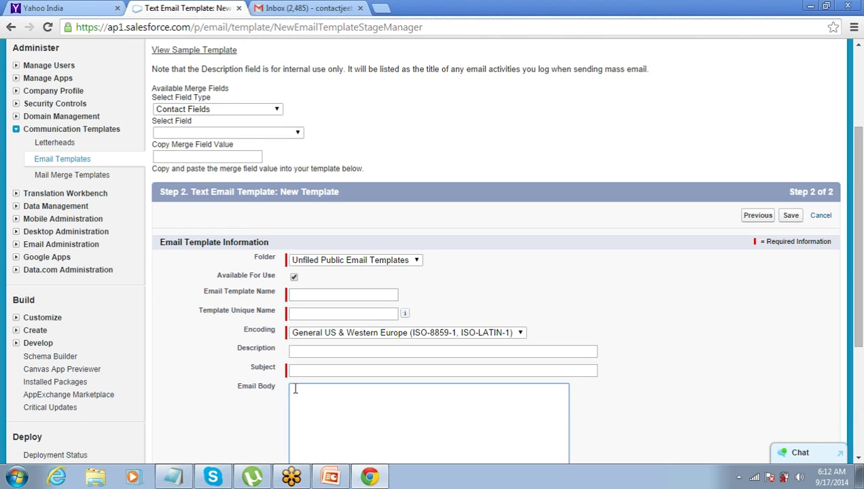
{"action": "type", "text": "Hi"}
- Pick First Name from Contact Fields, copy its merge field {!Contact.FirstName} into the email body after "Hi", and follow it with a comma
{"action": "left_click", "coordinate": [264, 110]}
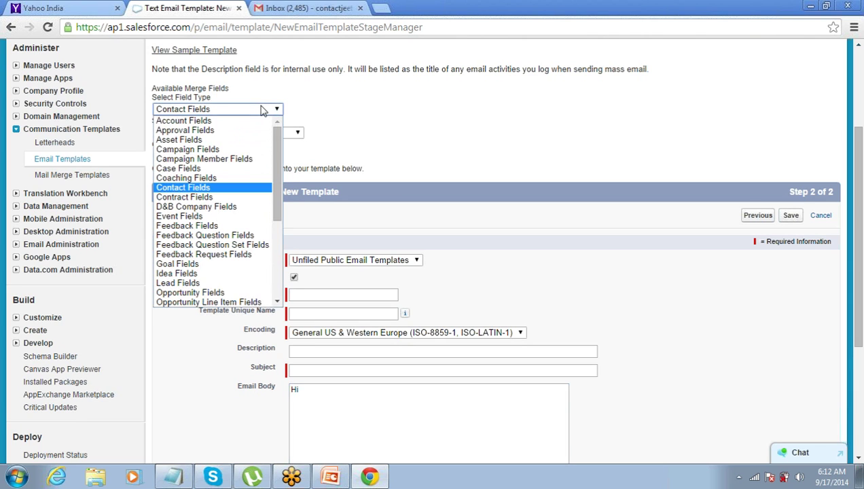
{"action": "left_click", "coordinate": [241, 190]}
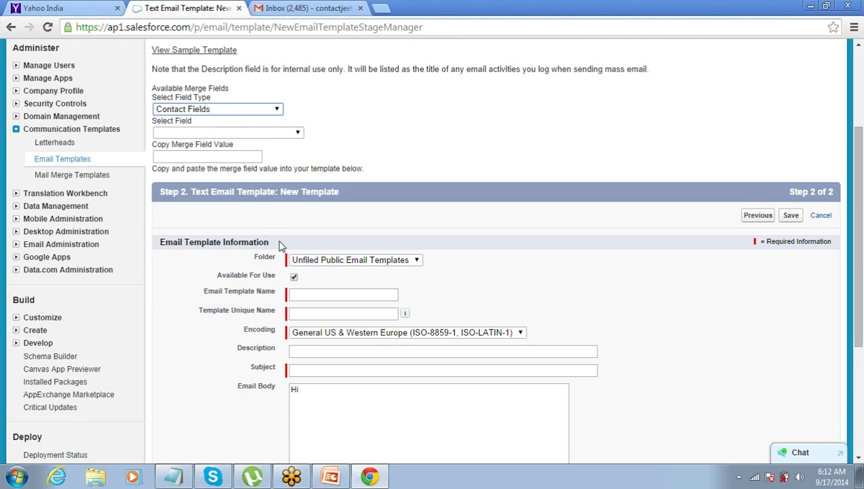
{"action": "left_click", "coordinate": [317, 389]}
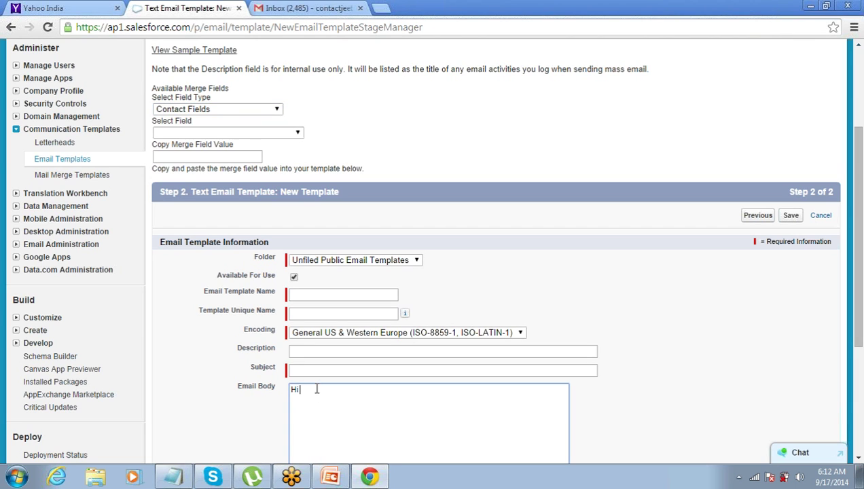
{"action": "left_click", "coordinate": [251, 134]}
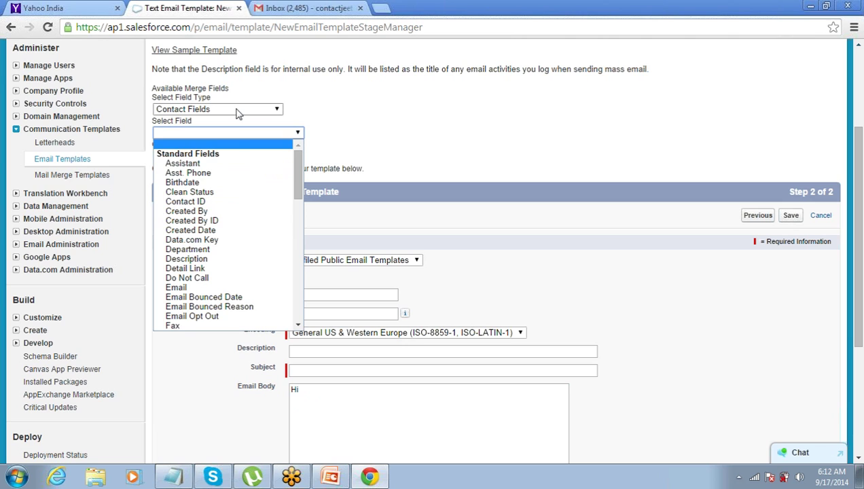
{"action": "type", "text": "fi"}
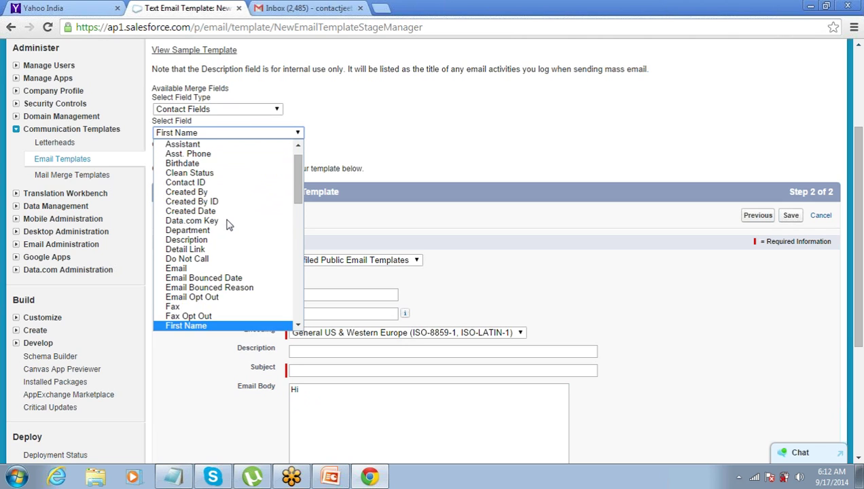
{"action": "left_click", "coordinate": [224, 329]}
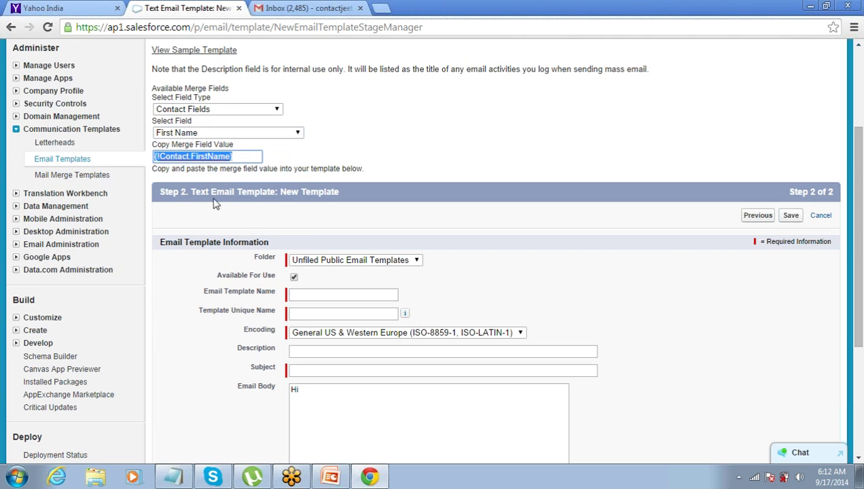
{"action": "left_click", "coordinate": [242, 157]}
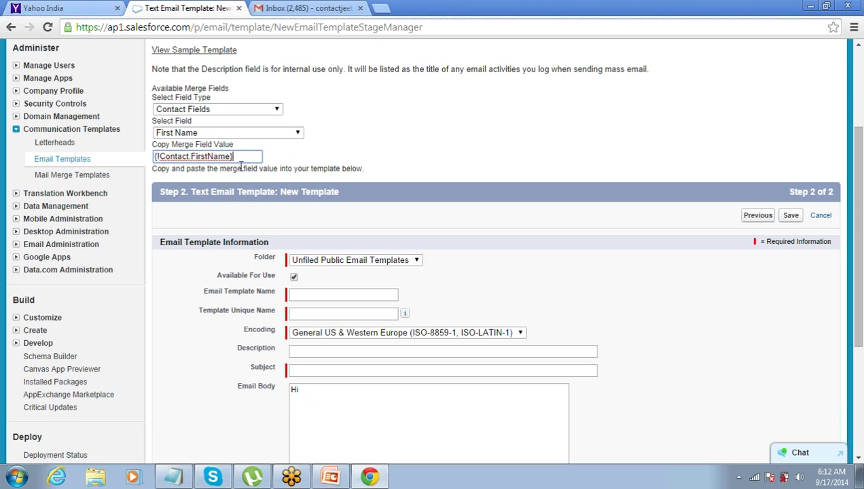
{"action": "left_click_drag", "start_coordinate": [242, 157], "coordinate": [133, 146]}
{"action": "key", "text": "ctrl+c"}
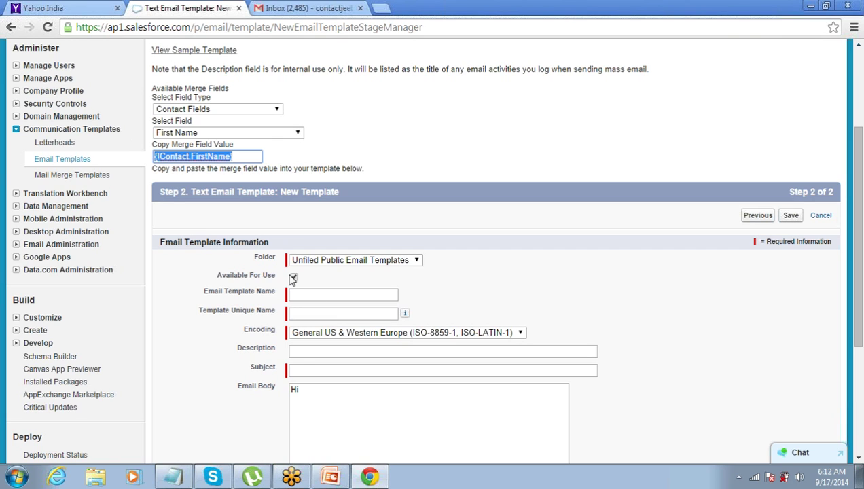
{"action": "left_click", "coordinate": [304, 389]}
{"action": "key", "text": "ctrl+v"}
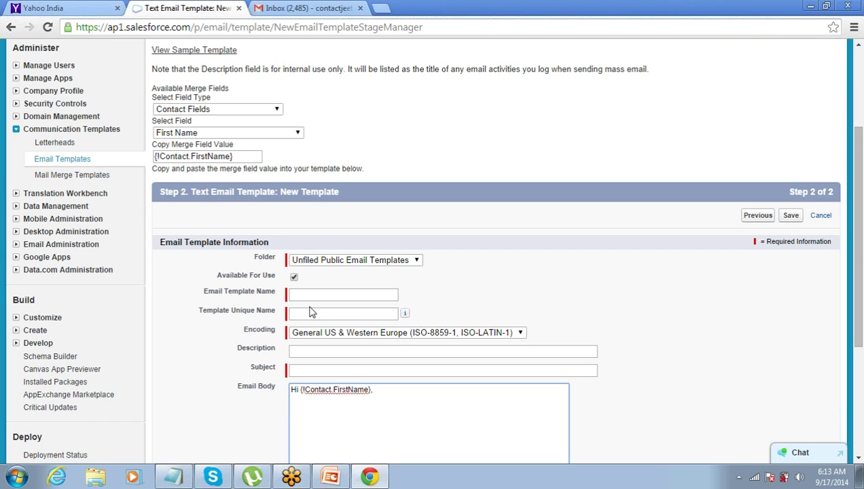
- Add the closing "Regards" on its own line in the email body, leaving two blank lines below the greeting
{"action": "left_click", "coordinate": [257, 157]}
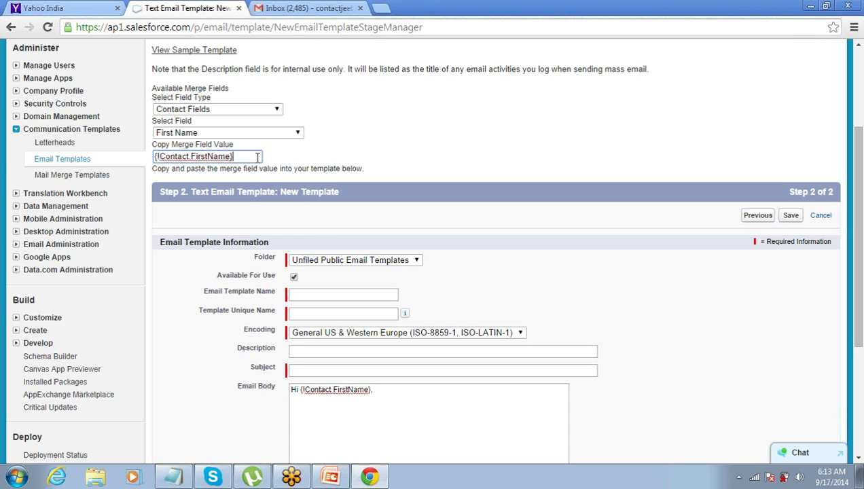
{"action": "left_click", "coordinate": [373, 391]}
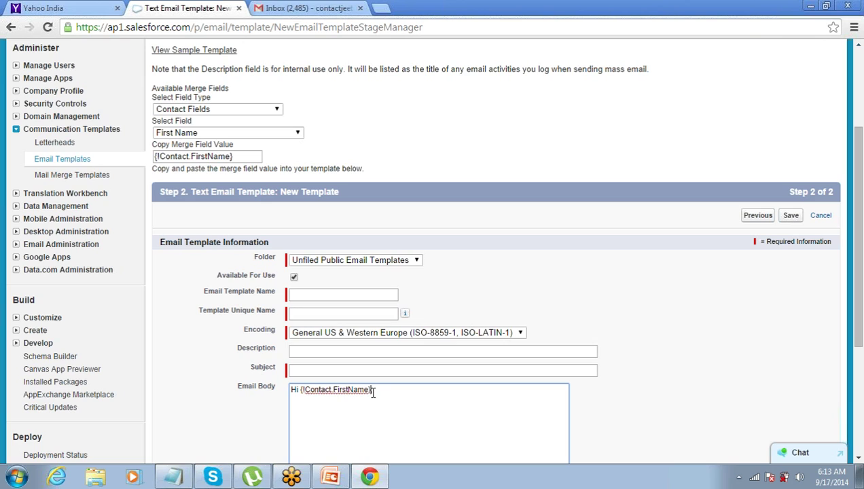
{"action": "key", "text": "ctrl+shift+Left"}
{"action": "key", "text": "ctrl+shift+Left"}
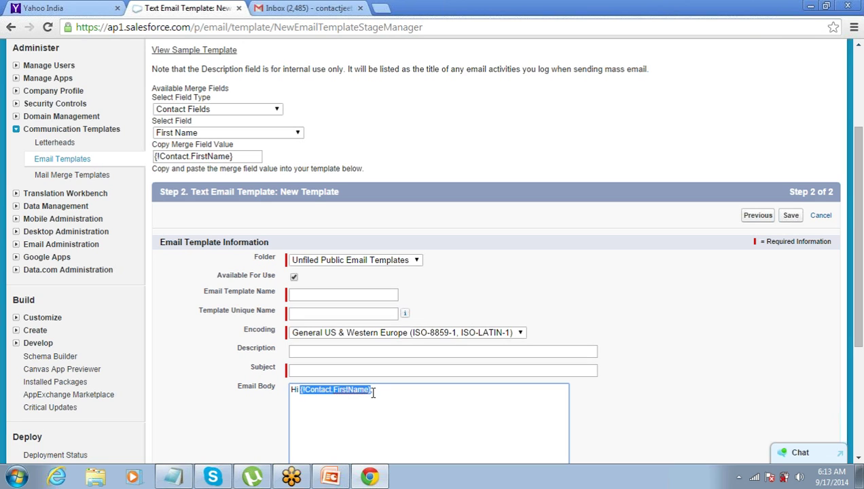
{"action": "key", "text": "ctrl+v"}
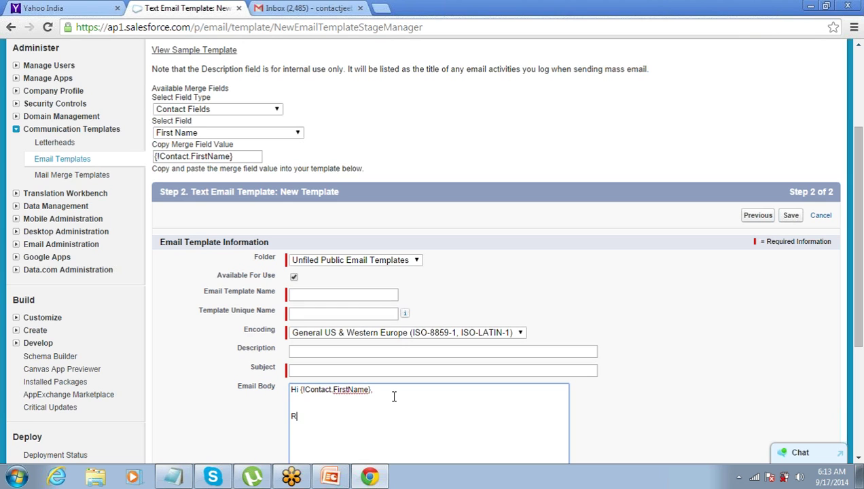
{"action": "type", "text": "egards"}
- Pick Name from Sending User Fields and insert its merge field {!User.Name} on a new line below "Regards"
{"action": "left_click", "coordinate": [275, 110]}
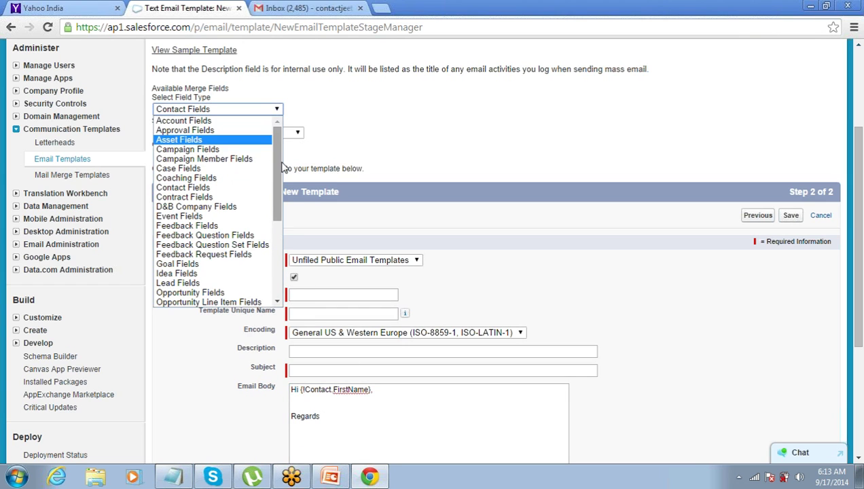
{"action": "left_click_drag", "start_coordinate": [279, 164], "coordinate": [279, 242]}
{"action": "left_click", "coordinate": [236, 226]}
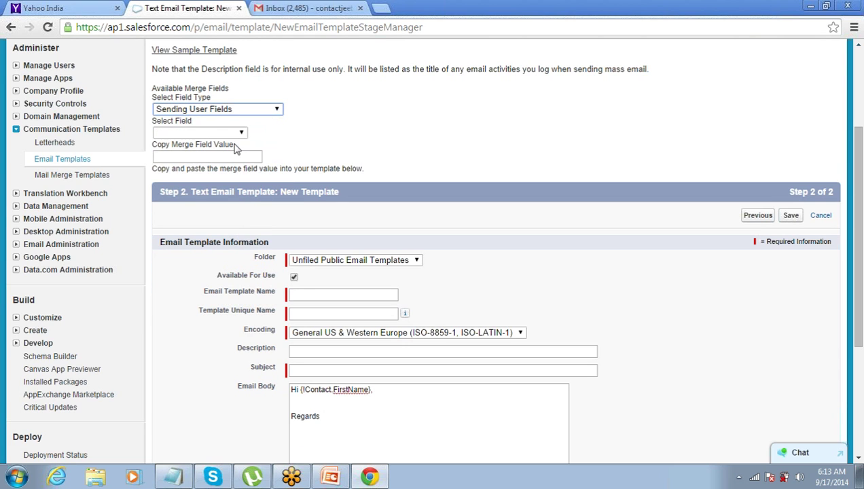
{"action": "left_click", "coordinate": [236, 135]}
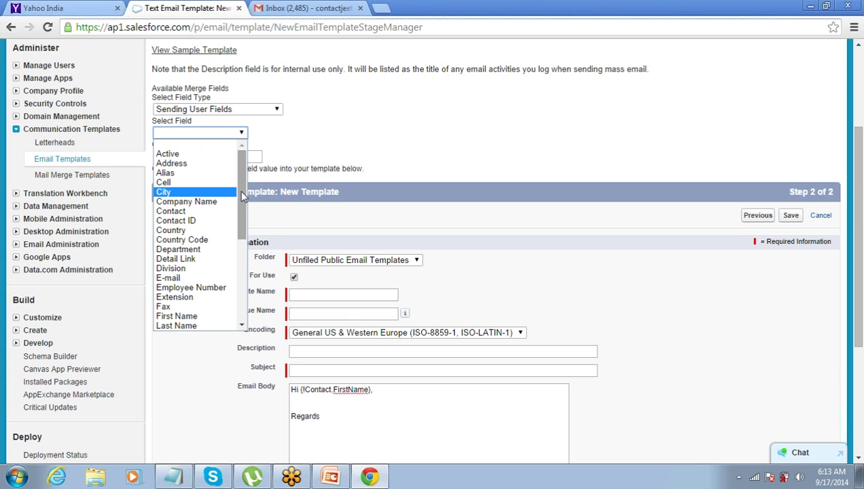
{"action": "left_click_drag", "start_coordinate": [244, 195], "coordinate": [236, 241]}
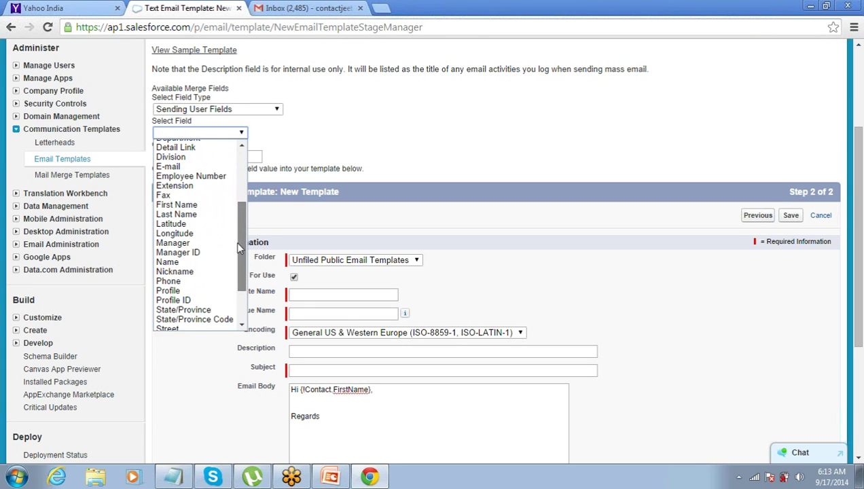
{"action": "left_click", "coordinate": [202, 270]}
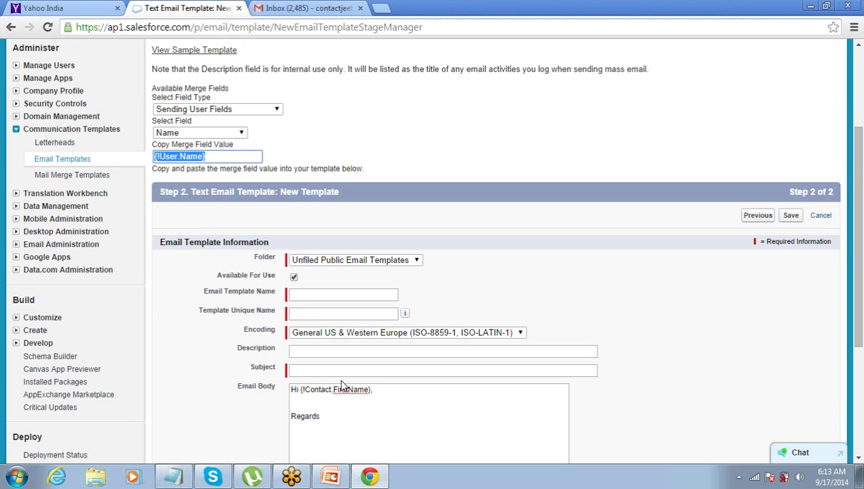
{"action": "left_click", "coordinate": [332, 413]}
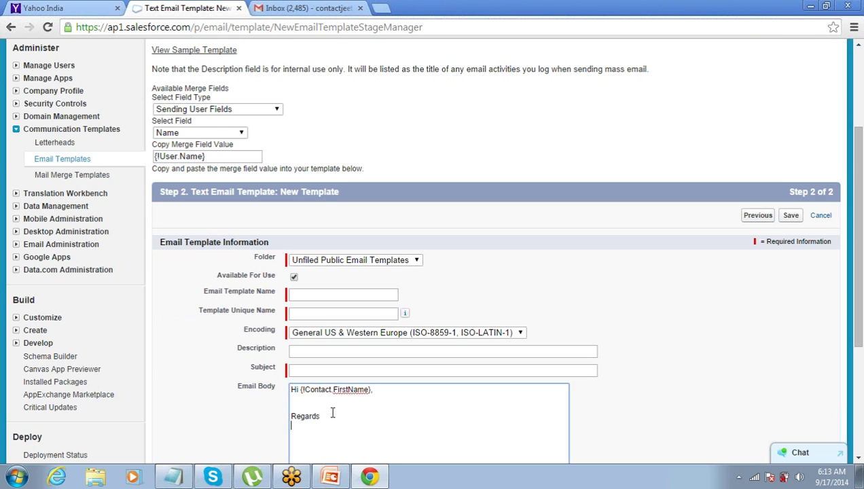
{"action": "type", "text": "{!User.Name}"}
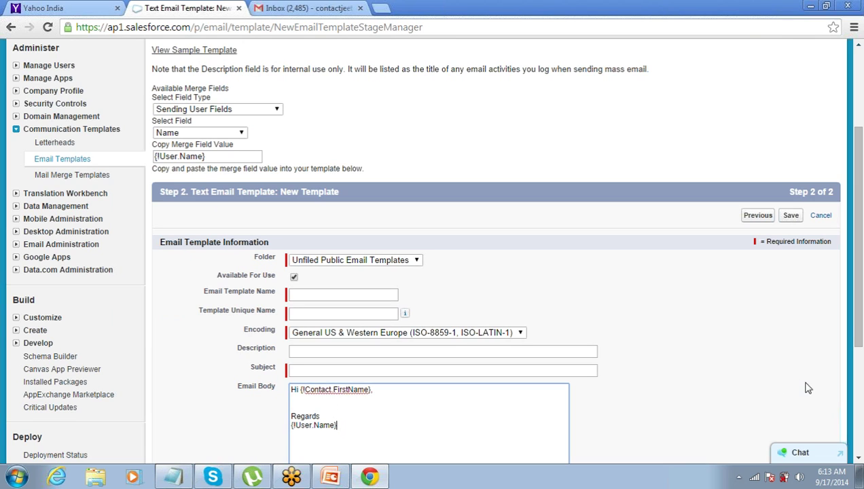
- Name the text email template EMailTeamplate1, using the same value as its unique name
{"action": "left_click_drag", "start_coordinate": [856, 320], "coordinate": [861, 368]}
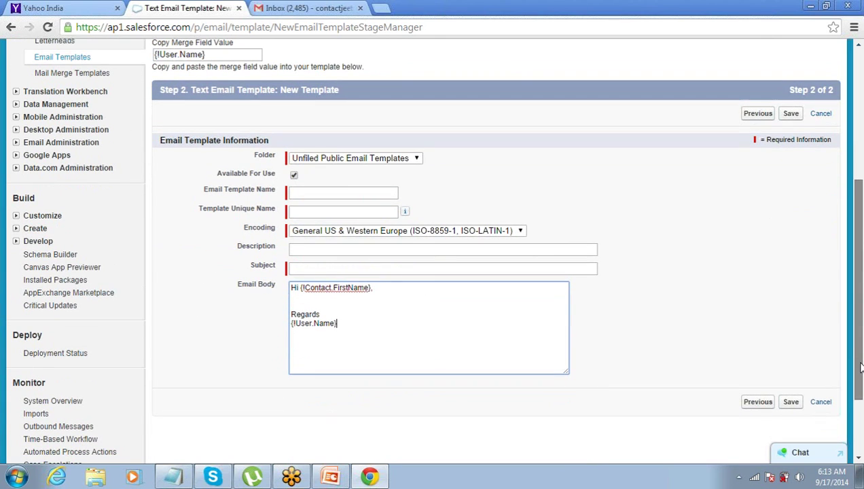
{"action": "left_click", "coordinate": [321, 195]}
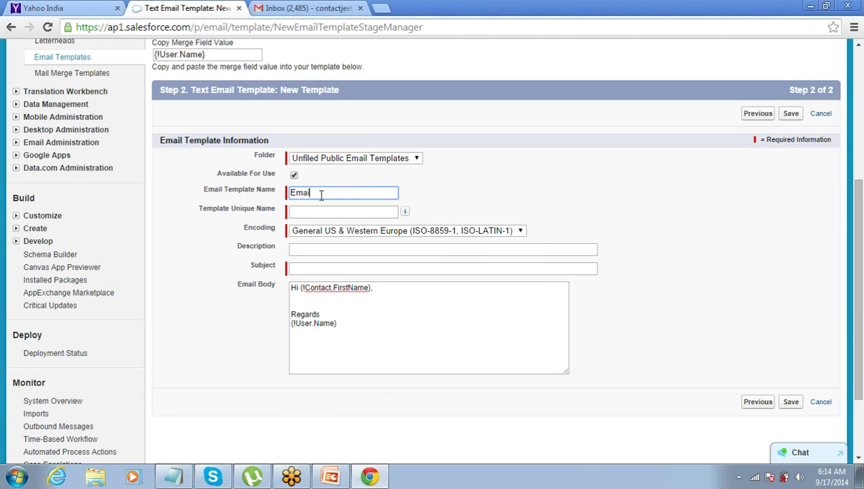
{"action": "key", "text": "BackSpace"}
{"action": "key", "text": "BackSpace"}
{"action": "key", "text": "BackSpace"}
{"action": "type", "text": "Ma"}
{"action": "key", "text": "Tab"}
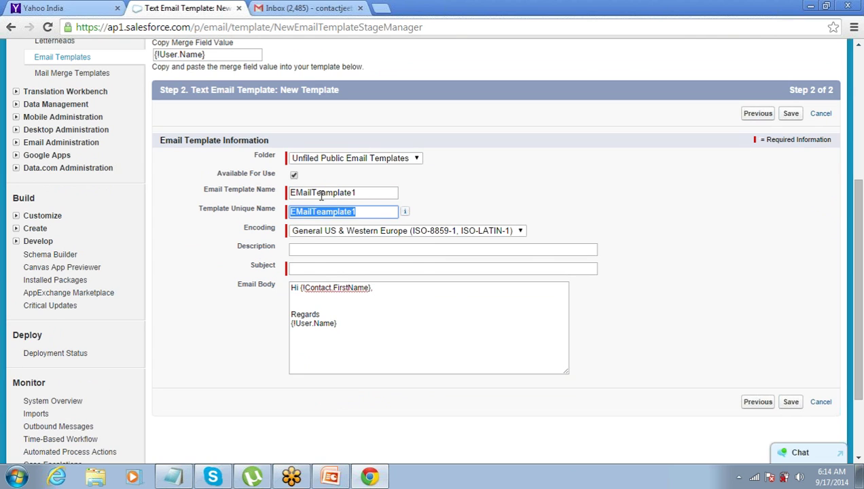
- Set the template's subject to "Hello" and save the text email template
{"action": "left_click", "coordinate": [322, 270]}
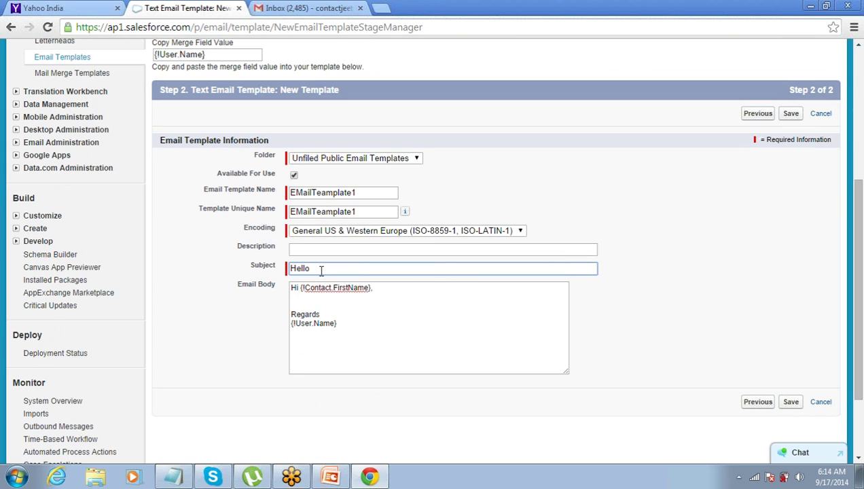
{"action": "type", "text": "Hello"}
{"action": "left_click", "coordinate": [788, 119]}
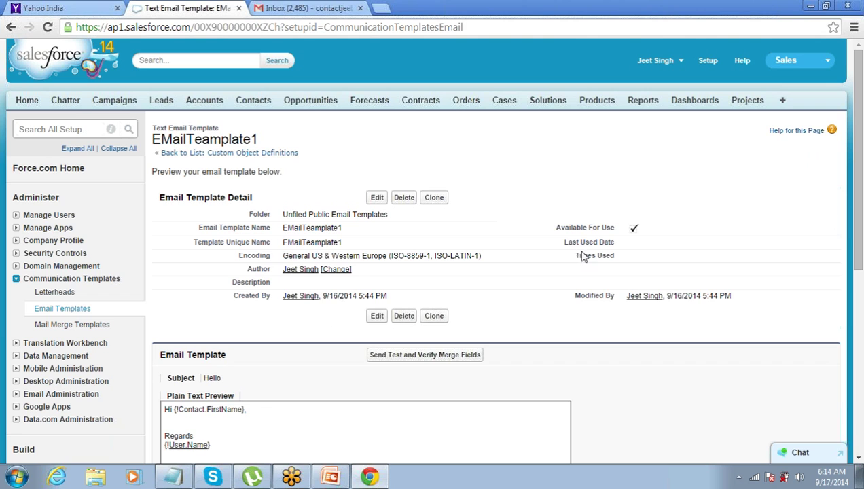
{"action": "left_click", "coordinate": [75, 311]}
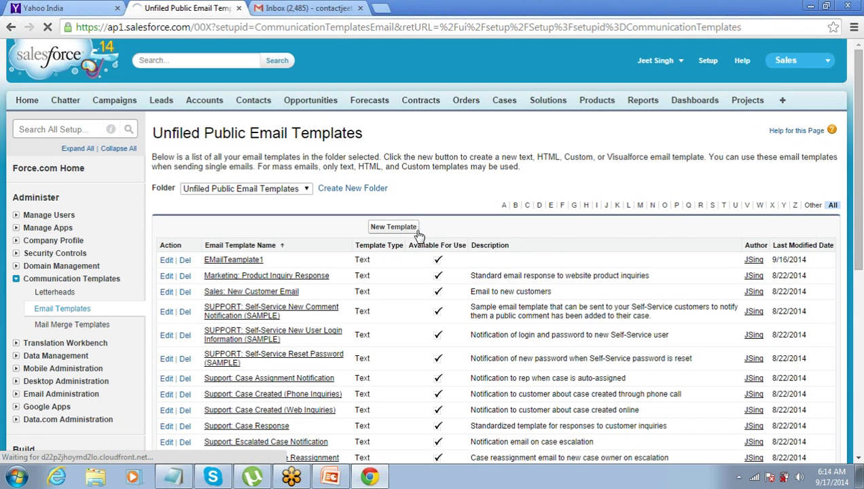
{"action": "left_click", "coordinate": [394, 229]}
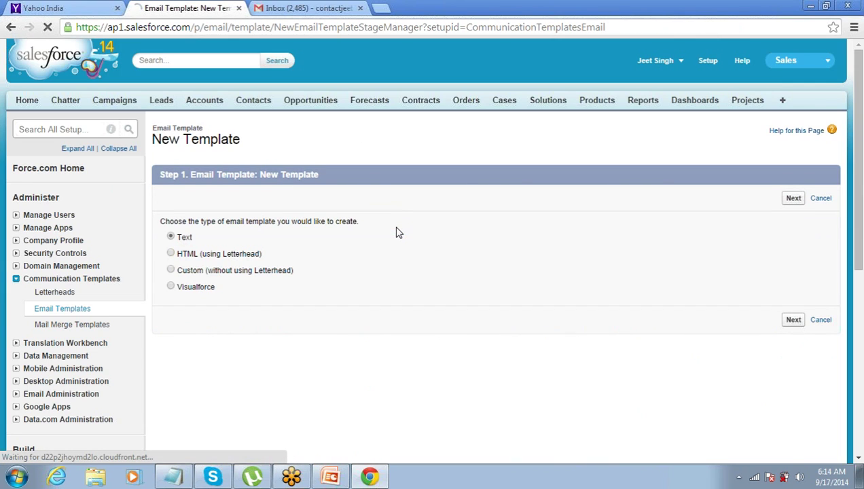
{"action": "left_click", "coordinate": [171, 253]}
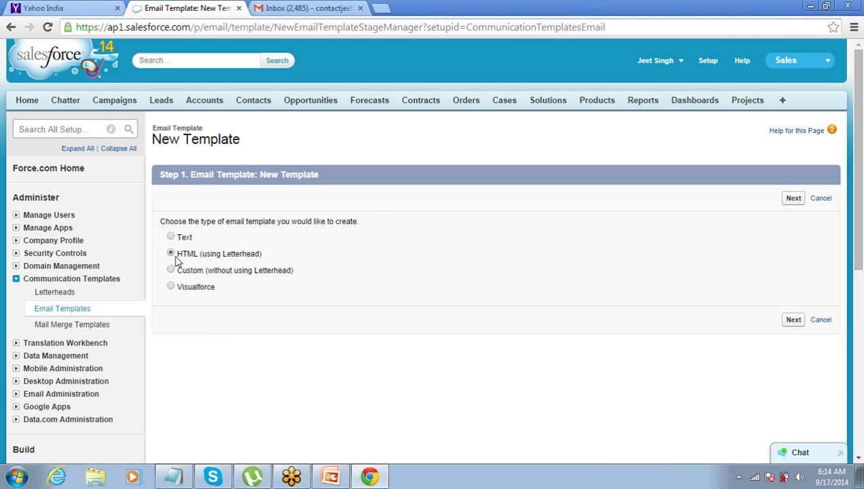
- Create a letterhead labelled LetterHead1, marked as available for use, and save it with its default look
{"action": "left_click", "coordinate": [54, 294]}
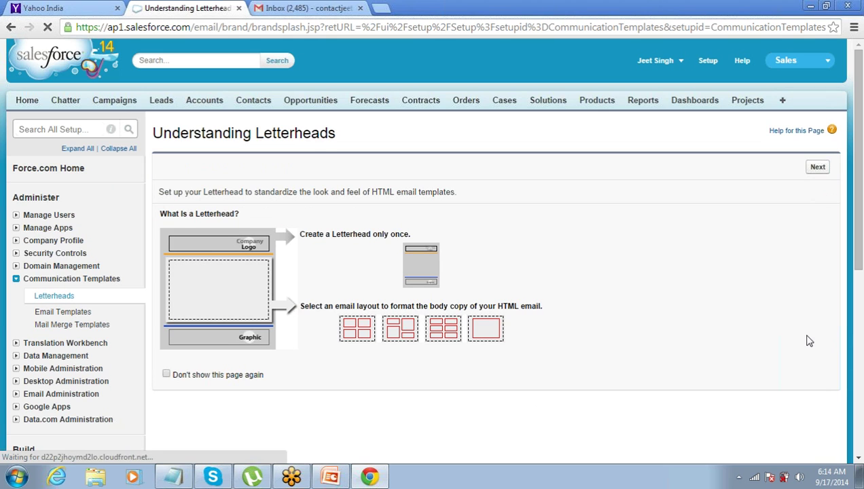
{"action": "left_click", "coordinate": [818, 168]}
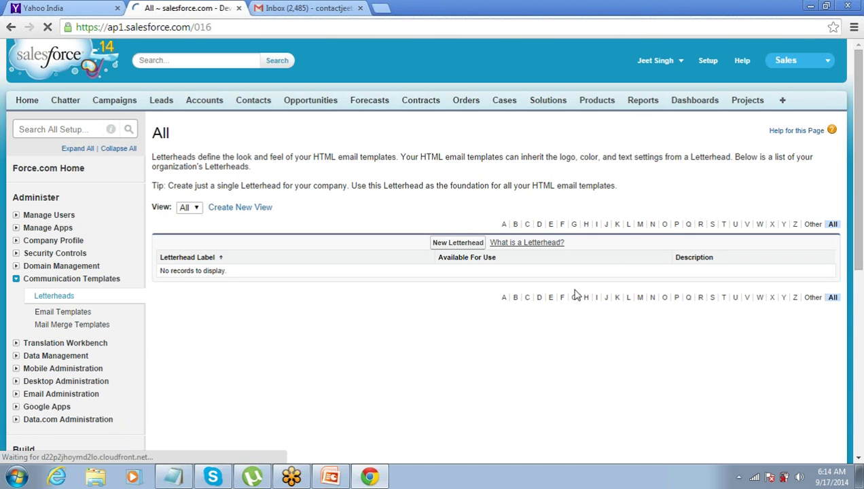
{"action": "left_click", "coordinate": [458, 243]}
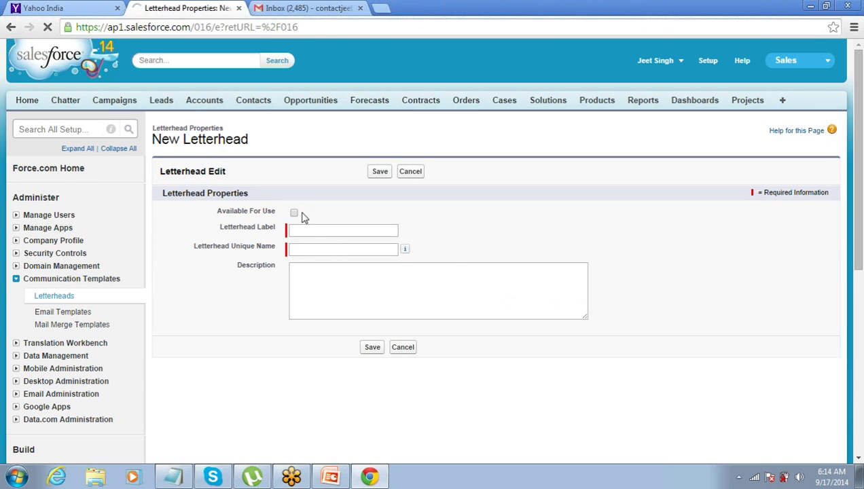
{"action": "left_click", "coordinate": [294, 212]}
{"action": "left_click", "coordinate": [307, 236]}
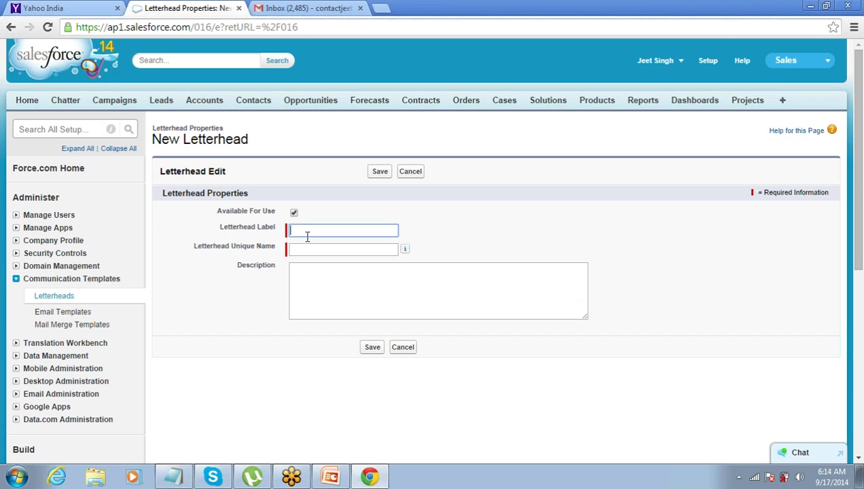
{"action": "type", "text": "LetterHead1"}
{"action": "key", "text": "Tab"}
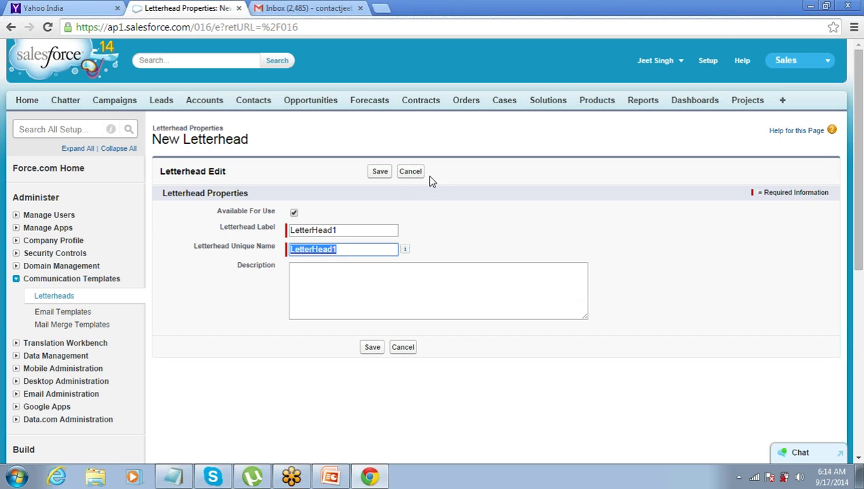
{"action": "left_click", "coordinate": [379, 174]}
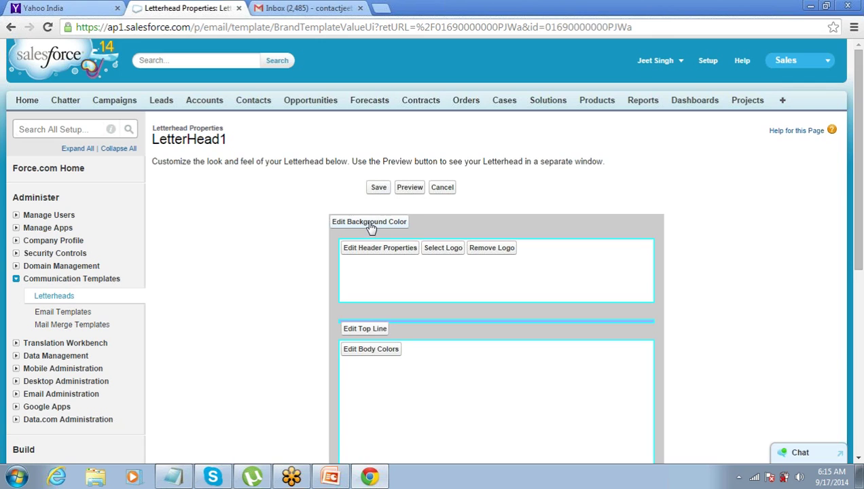
{"action": "left_click", "coordinate": [378, 187]}
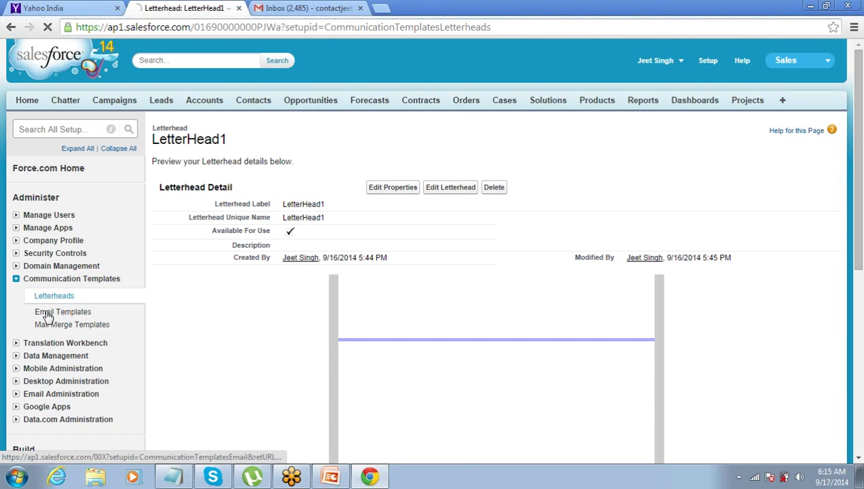
- Start a new email template of the type HTML (using Letterhead) and go on to its template information
{"action": "left_click", "coordinate": [51, 313]}
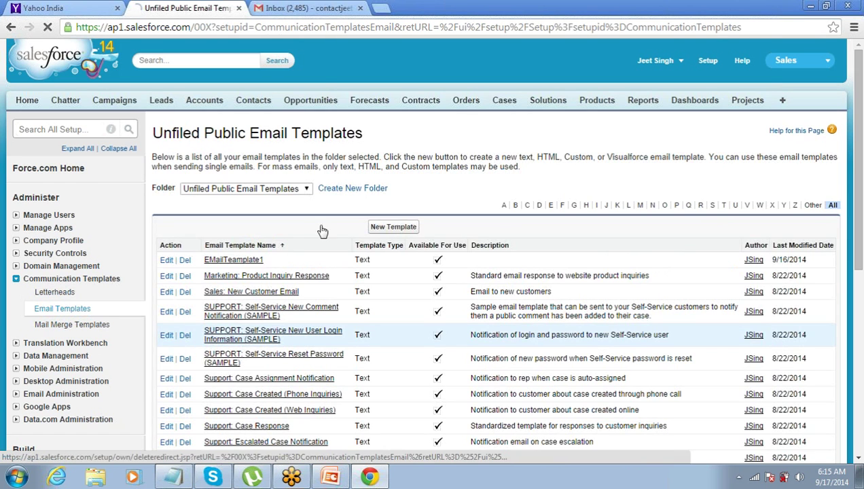
{"action": "left_click", "coordinate": [404, 226]}
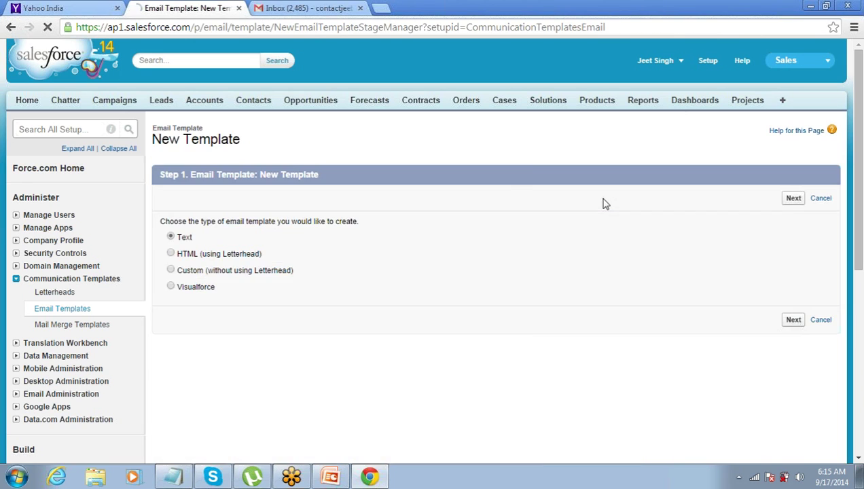
{"action": "left_click", "coordinate": [170, 253]}
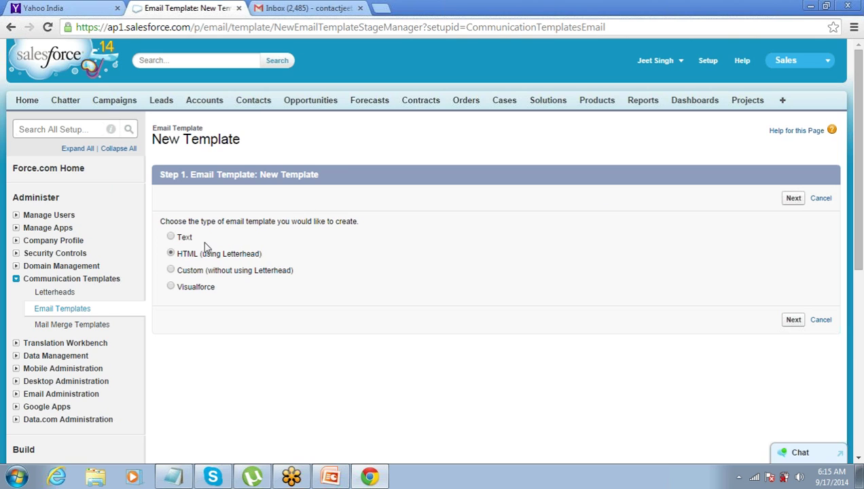
{"action": "left_click", "coordinate": [794, 204]}
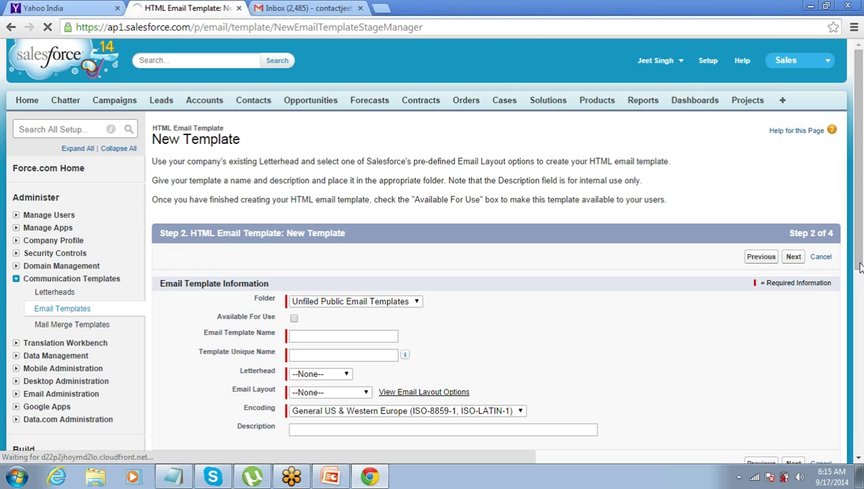
- Assign the letterhead LetterHead1 and the Free Form Letter email layout to the HTML template
{"action": "left_click_drag", "start_coordinate": [859, 267], "coordinate": [858, 319]}
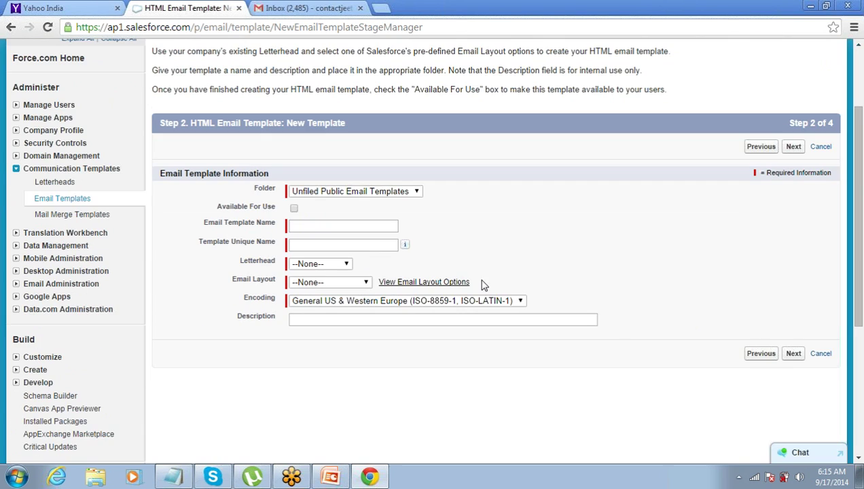
{"action": "left_click", "coordinate": [321, 269]}
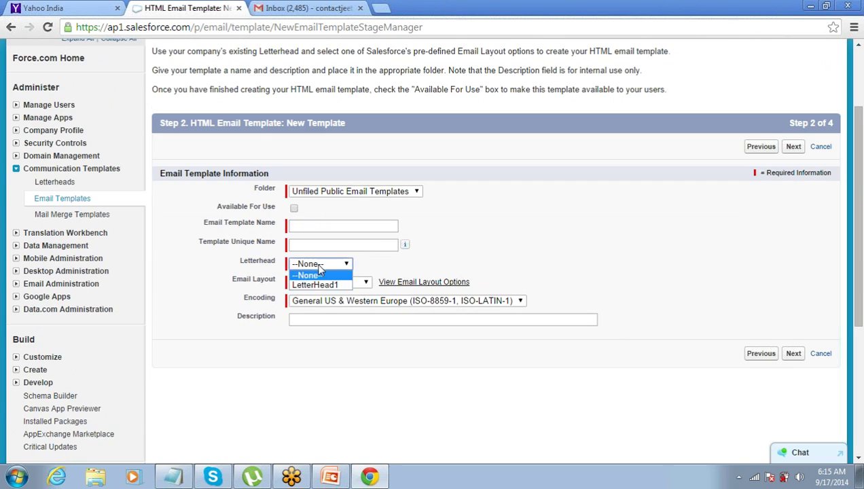
{"action": "left_click", "coordinate": [318, 285]}
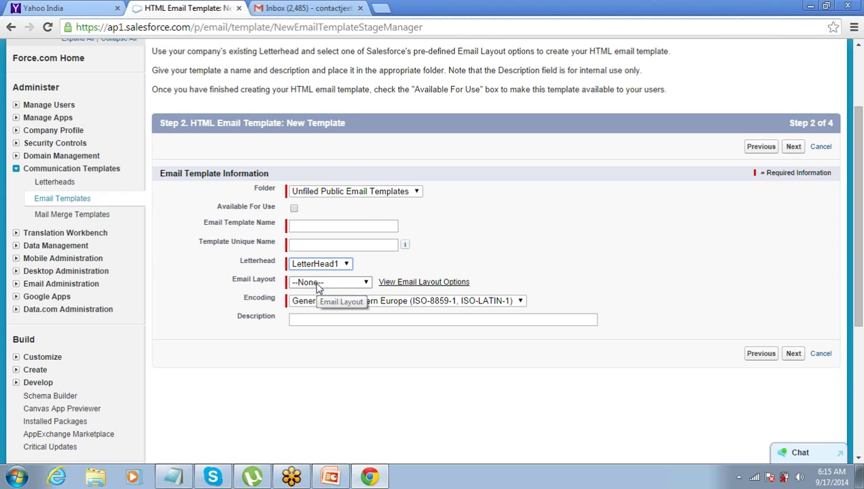
{"action": "left_click", "coordinate": [319, 284]}
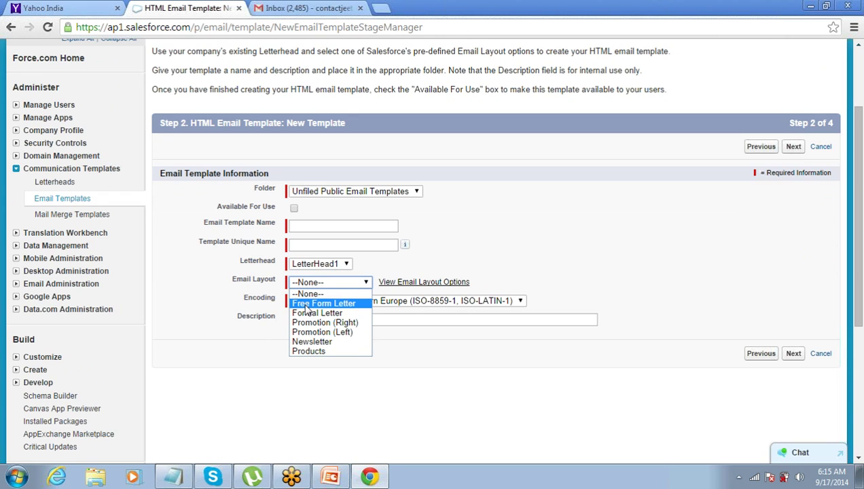
{"action": "left_click", "coordinate": [308, 307]}
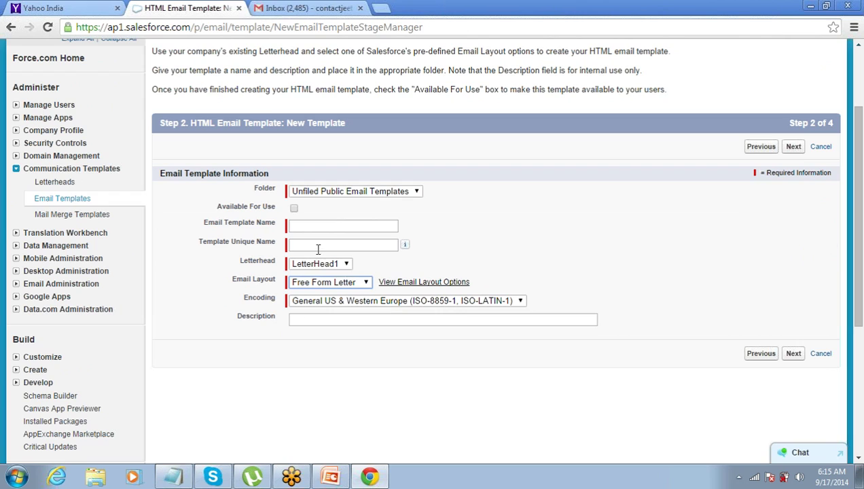
- Mark the HTML template as available for use and name it EMailTeamplate2, with the same unique name
{"action": "left_click", "coordinate": [295, 209]}
{"action": "left_click", "coordinate": [298, 226]}
{"action": "type", "text": "Email"}
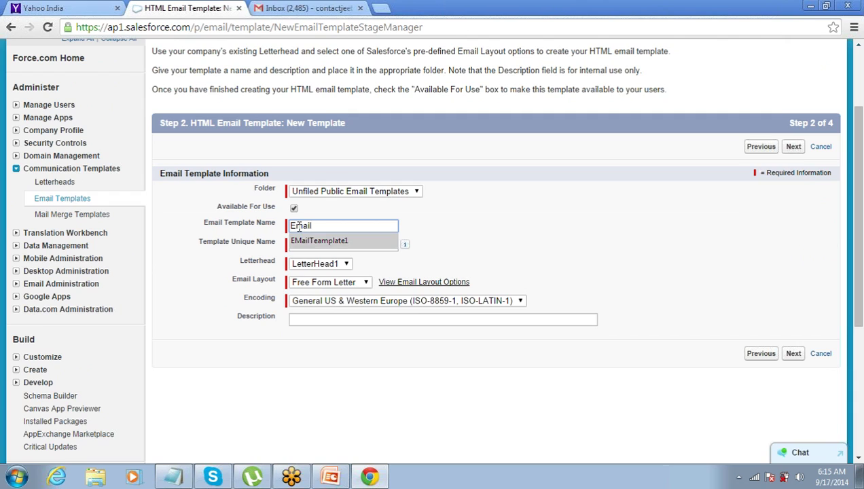
{"action": "key", "text": "Down"}
{"action": "key", "text": "Return"}
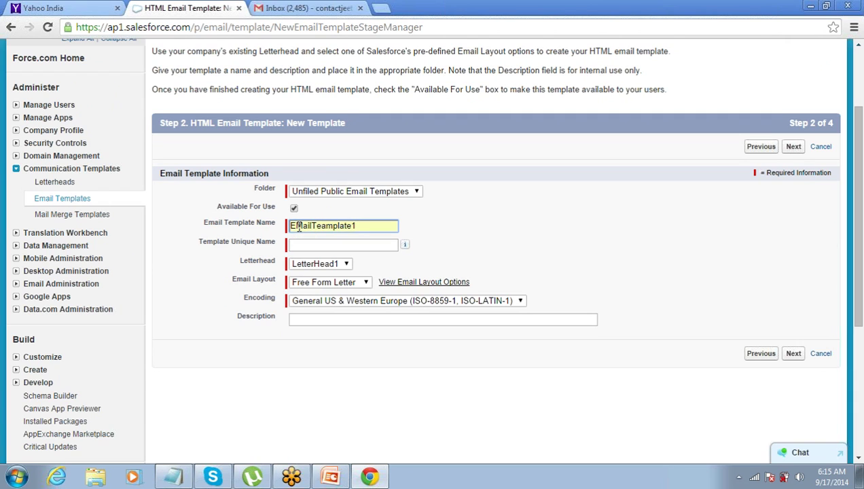
{"action": "key", "text": "BackSpace"}
{"action": "type", "text": "2"}
{"action": "key", "text": "Tab"}
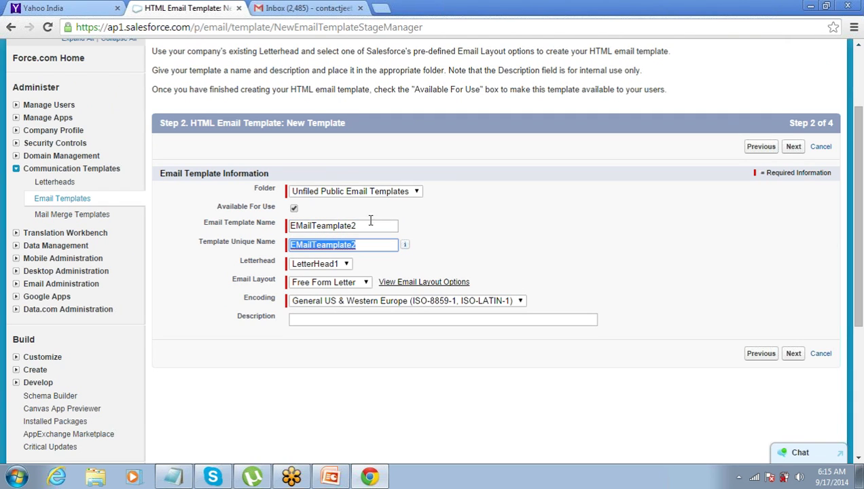
- Go on to the template's HTML content and open the body section below the letterhead line for editing
{"action": "left_click", "coordinate": [793, 146]}
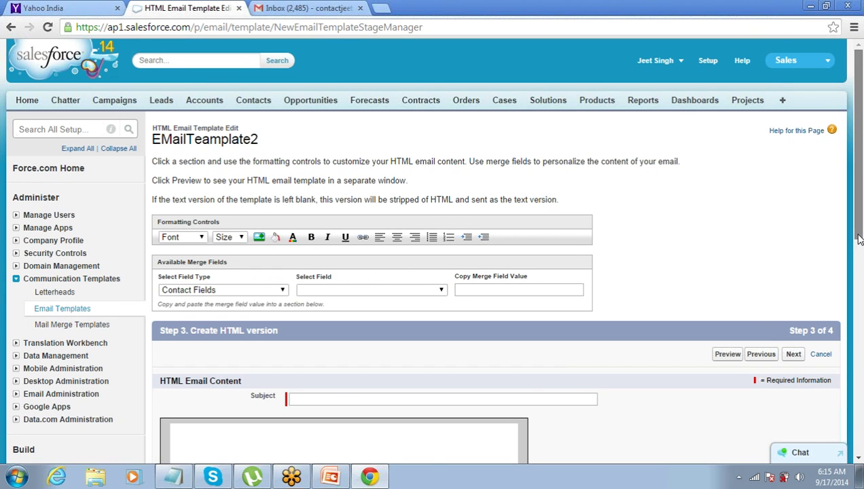
{"action": "scroll", "coordinate": [653, 299], "scroll_direction": "down", "scroll_amount": 3}
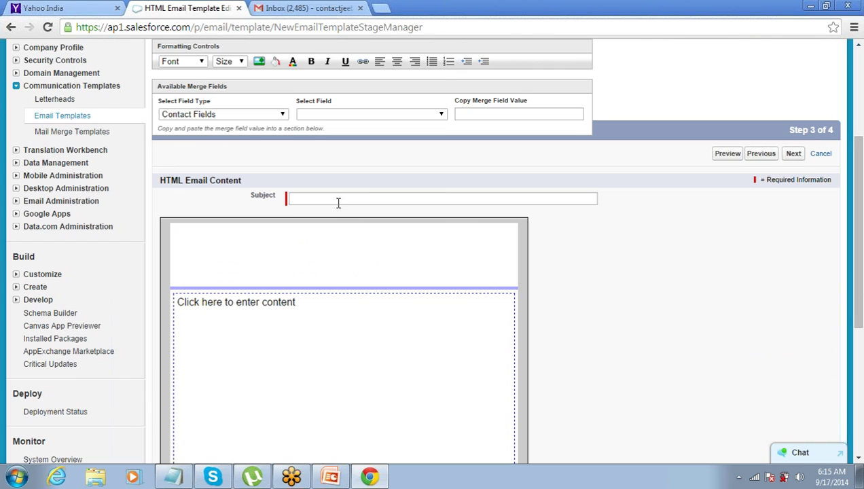
{"action": "left_click", "coordinate": [305, 301]}
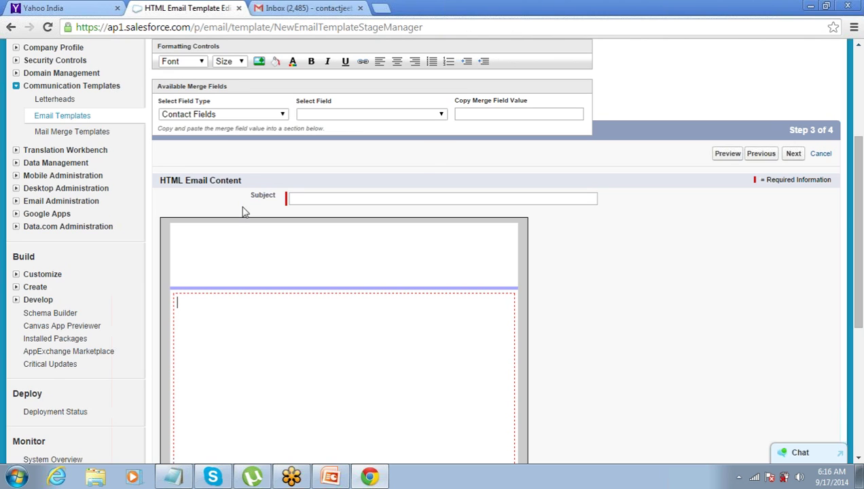
- Start a new email template of the type Custom (without using Letterhead) and mark it as available for use
{"action": "left_click", "coordinate": [42, 117]}
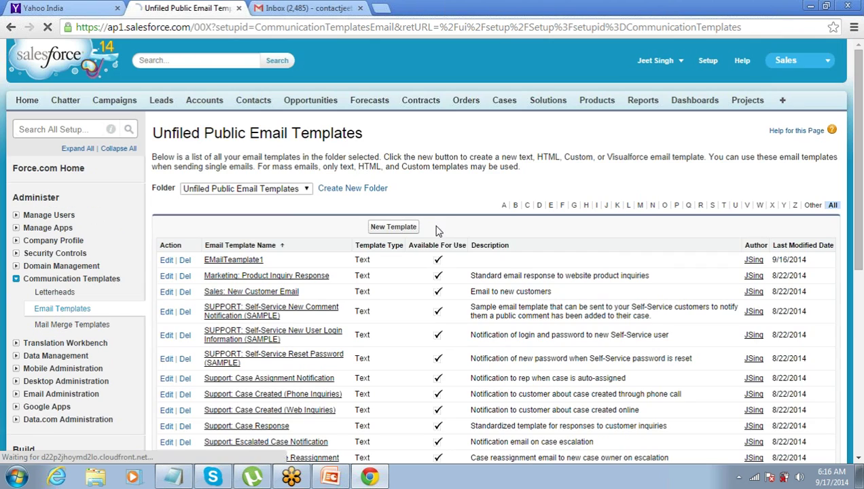
{"action": "left_click", "coordinate": [406, 231]}
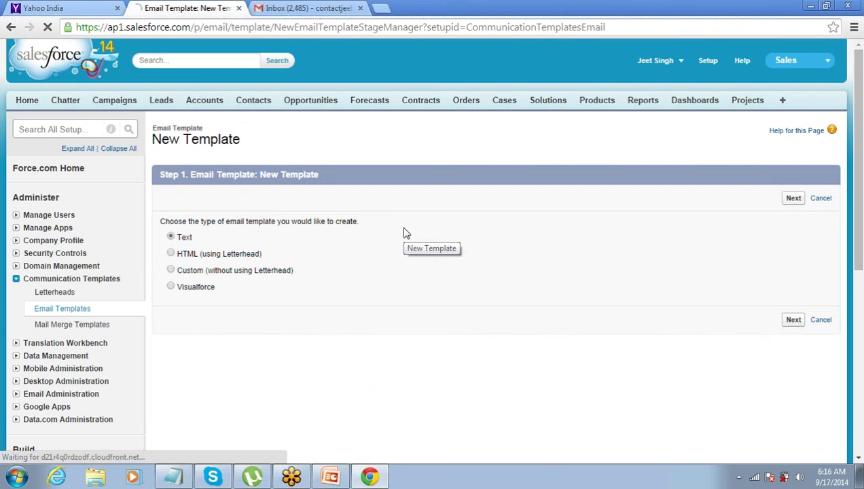
{"action": "left_click", "coordinate": [172, 271]}
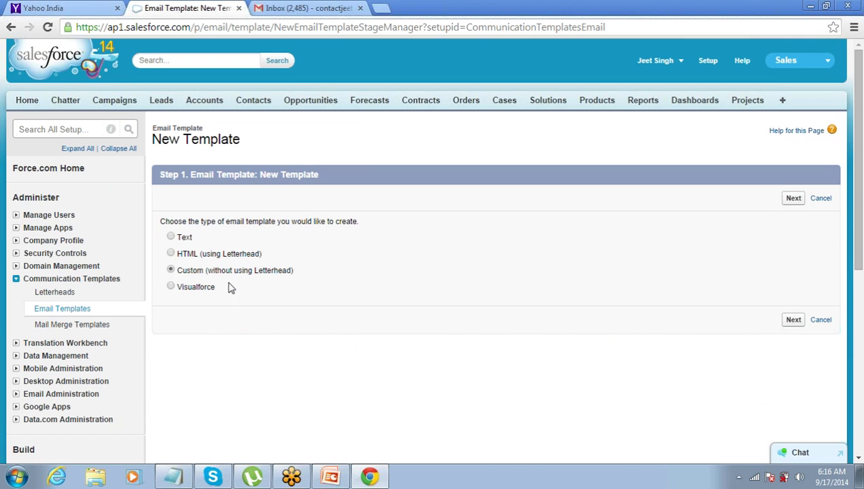
{"action": "left_click", "coordinate": [795, 199]}
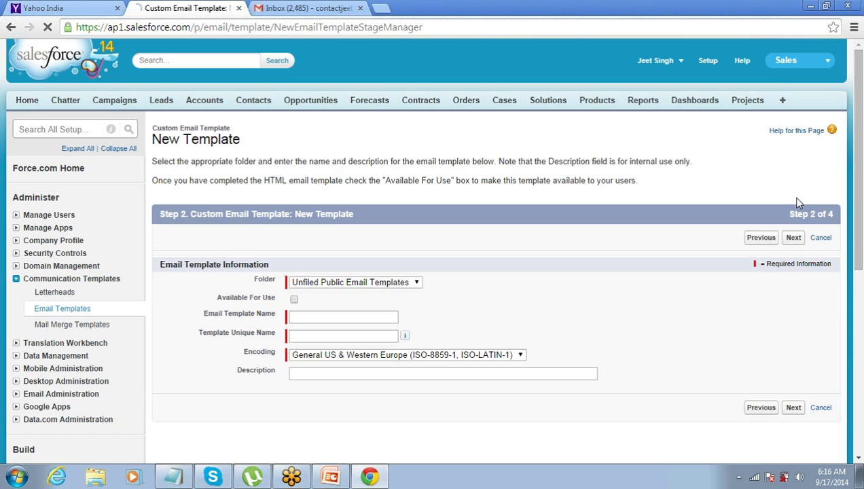
{"action": "left_click", "coordinate": [294, 300]}
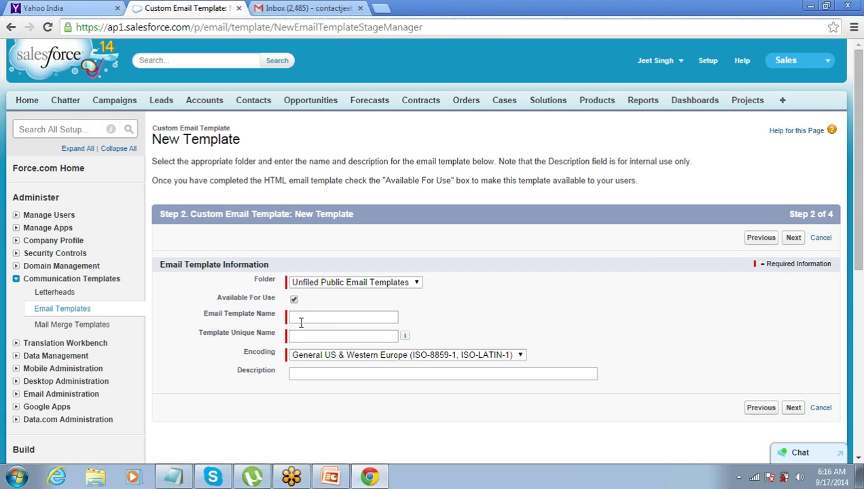
- Name the custom template EMailTeamplate2, with the same unique name, and go on to its HTML version
{"action": "left_click", "coordinate": [301, 318]}
{"action": "type", "text": "EMai"}
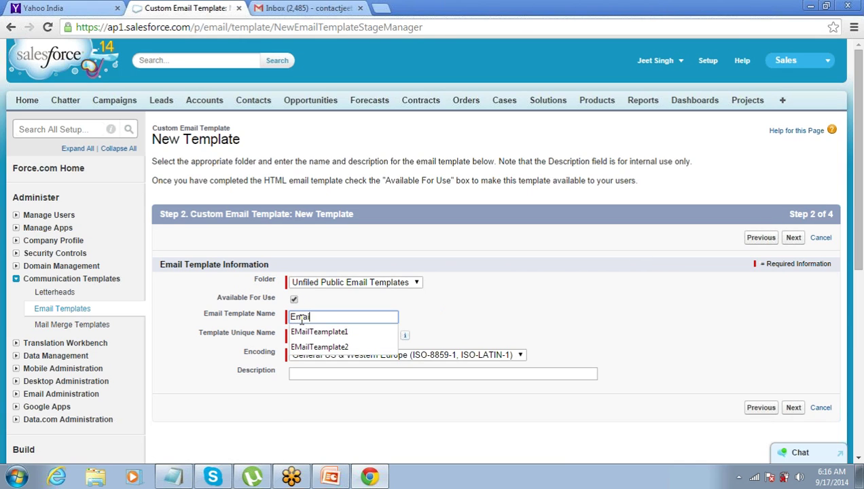
{"action": "key", "text": "Down"}
{"action": "key", "text": "Return"}
{"action": "key", "text": "Tab"}
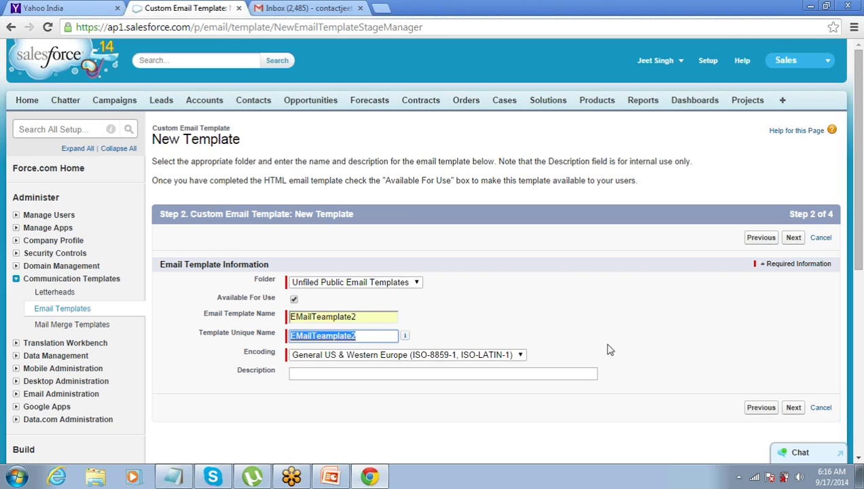
{"action": "left_click", "coordinate": [795, 239]}
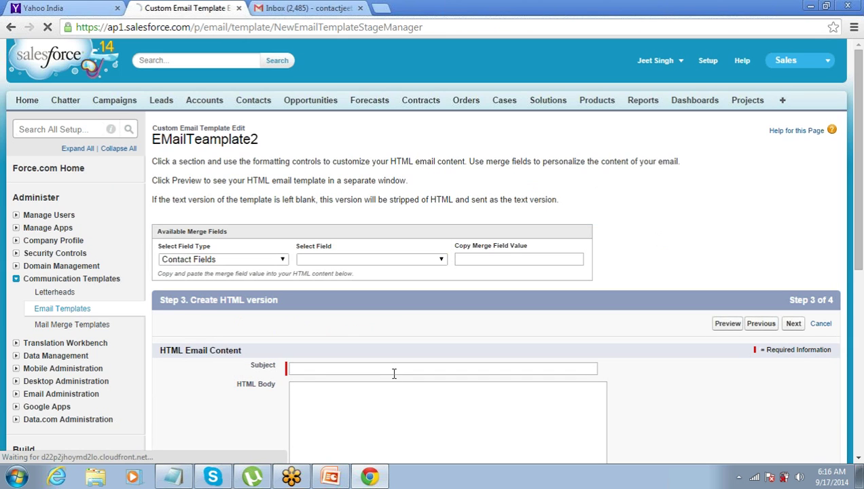
- Enter Hello as the subject of the custom template's HTML version
{"action": "left_click", "coordinate": [395, 369]}
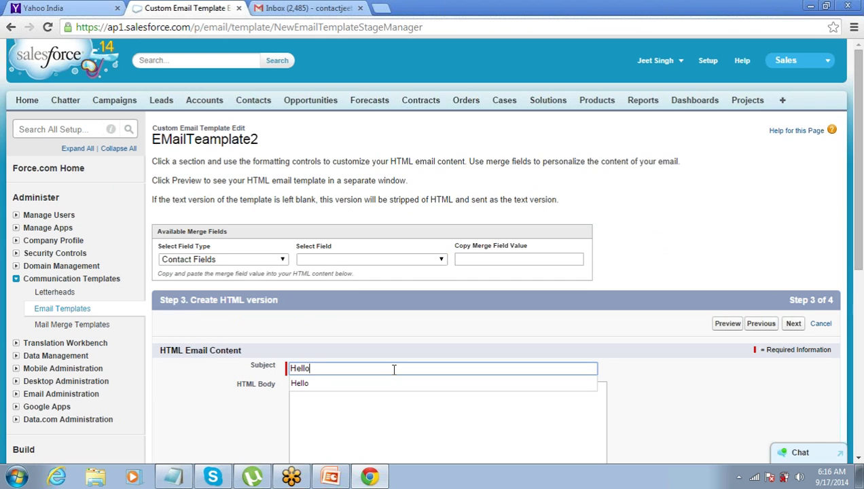
{"action": "type", "text": "Hello"}
{"action": "key", "text": "Tab"}
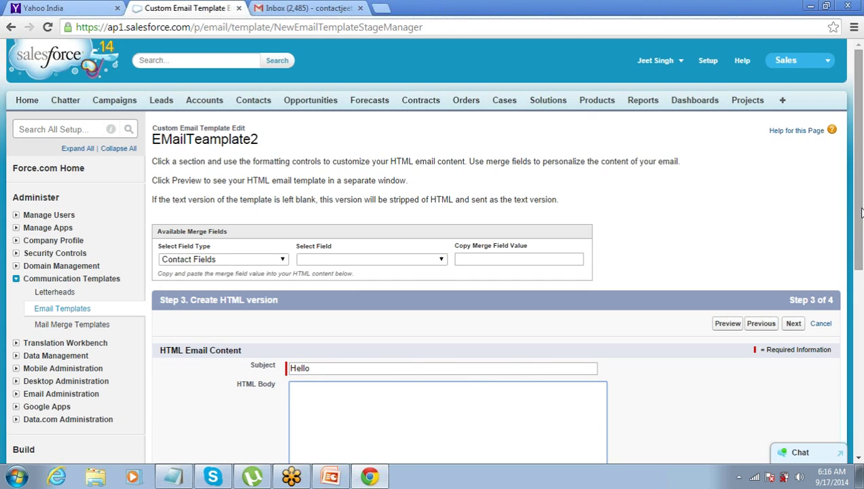
- Set the merge field type to Contract Fields and place the text cursor in the empty HTML Body
{"action": "left_click_drag", "start_coordinate": [861, 214], "coordinate": [861, 267]}
{"action": "left_click_drag", "start_coordinate": [860, 266], "coordinate": [860, 270]}
{"action": "left_click", "coordinate": [257, 153]}
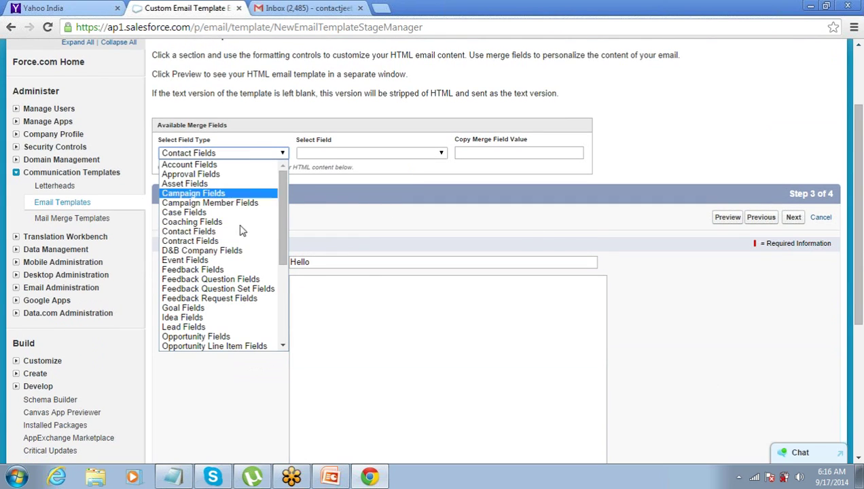
{"action": "left_click", "coordinate": [231, 240]}
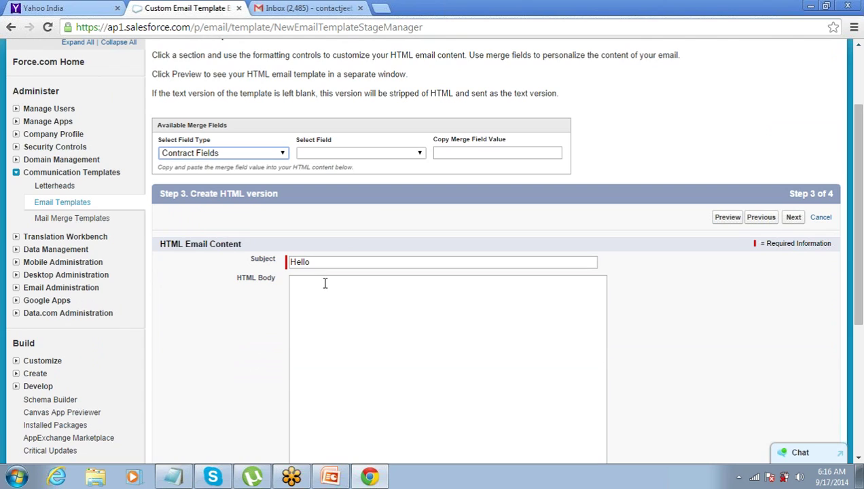
{"action": "left_click", "coordinate": [324, 283]}
{"action": "double_click", "coordinate": [243, 279]}
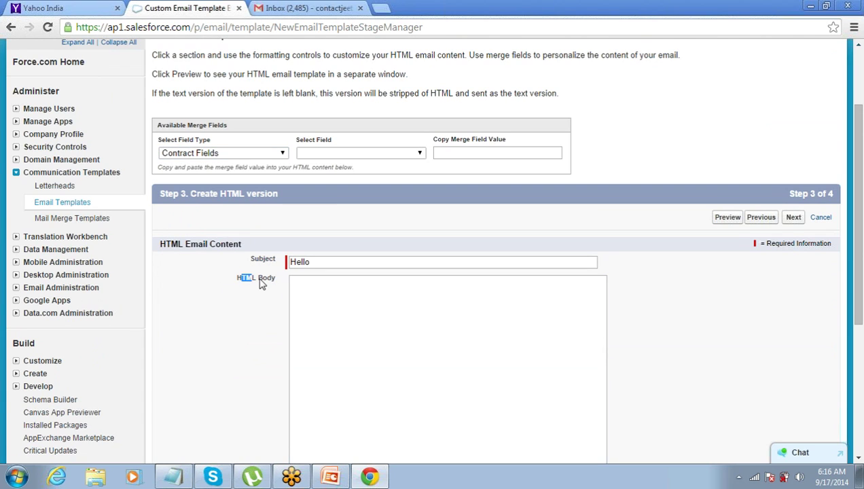
{"action": "left_click", "coordinate": [317, 300]}
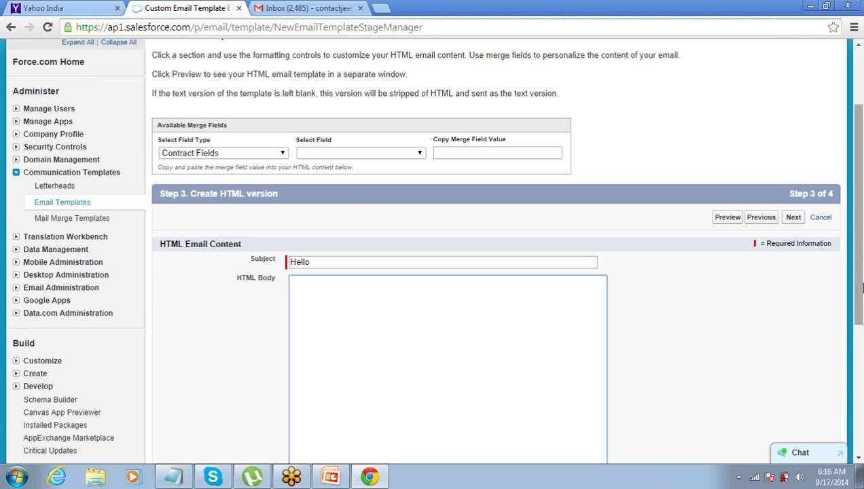
{"action": "left_click_drag", "start_coordinate": [853, 305], "coordinate": [862, 187]}
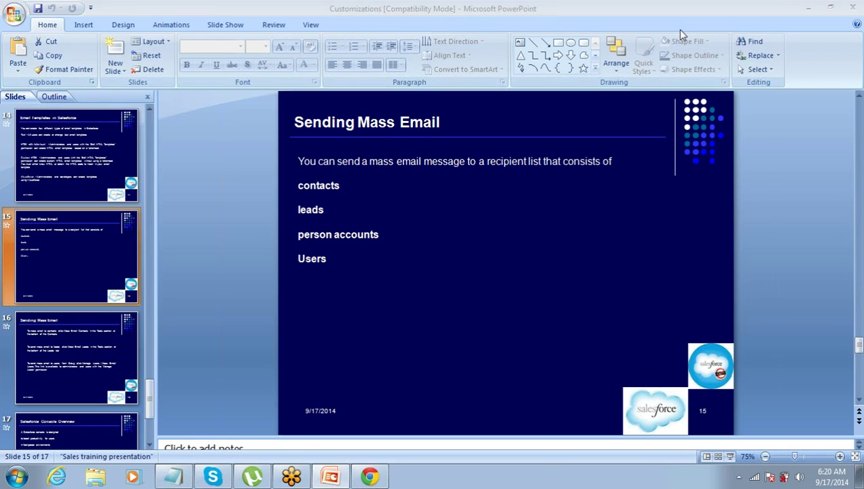
- Start the PowerPoint slide show from the first Sending Mass Email slide
{"action": "left_click", "coordinate": [736, 462]}
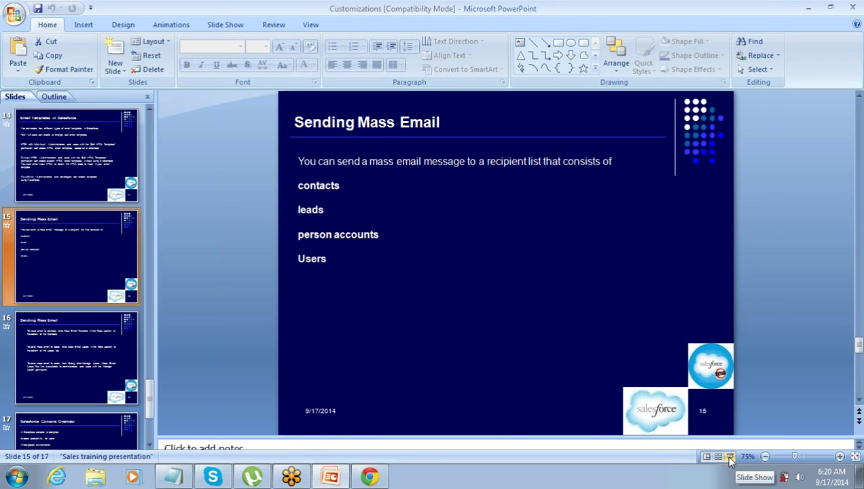
{"action": "left_click", "coordinate": [735, 462]}
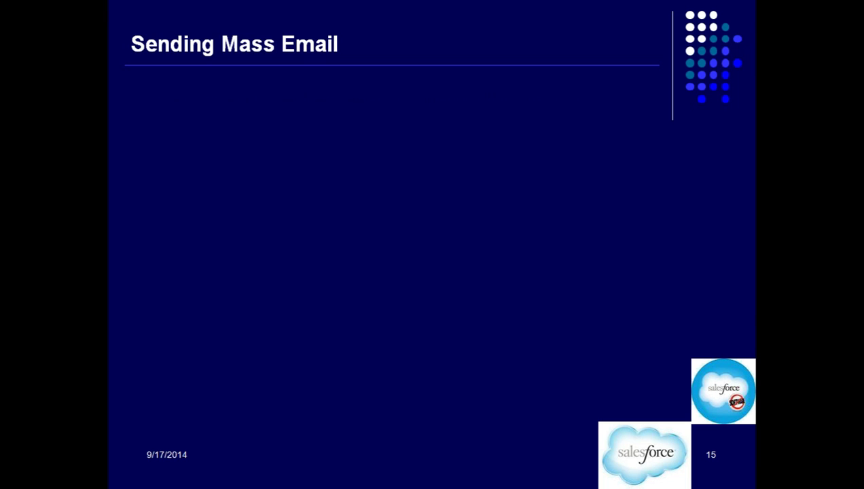
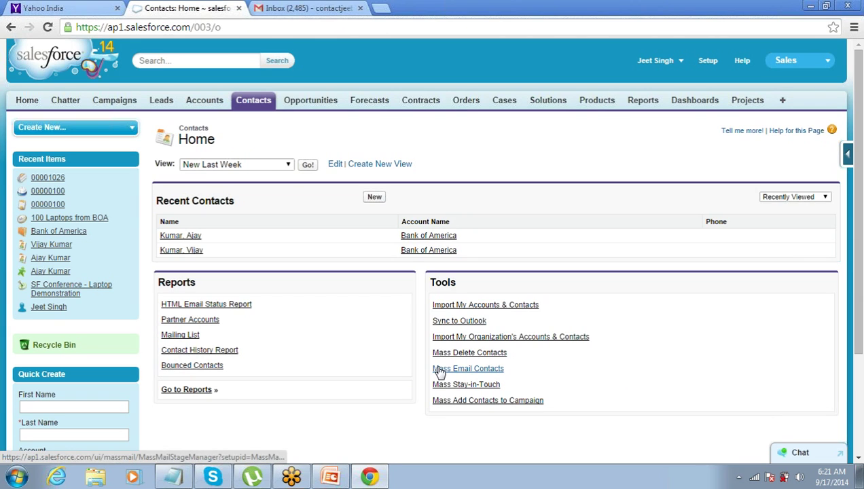
- Start a mass email to contacts and list the available recipients of the My Contacts view
{"action": "left_click_drag", "start_coordinate": [440, 372], "coordinate": [511, 374]}
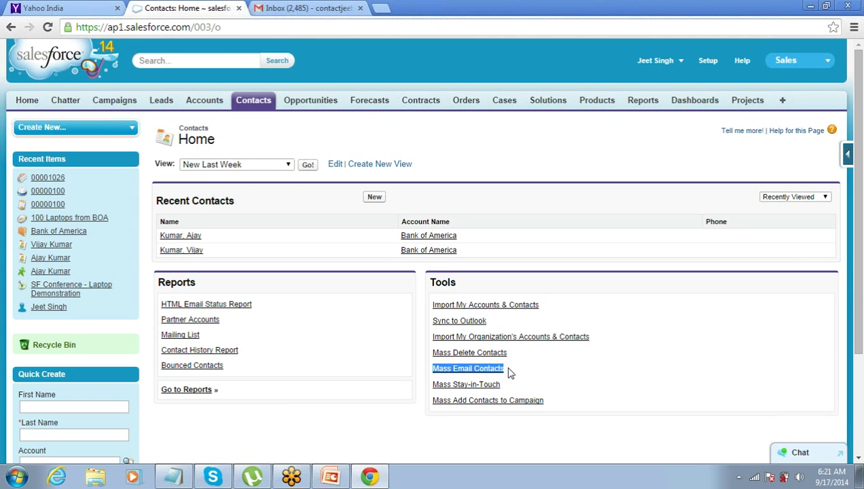
{"action": "left_click", "coordinate": [509, 373]}
{"action": "left_click", "coordinate": [466, 372]}
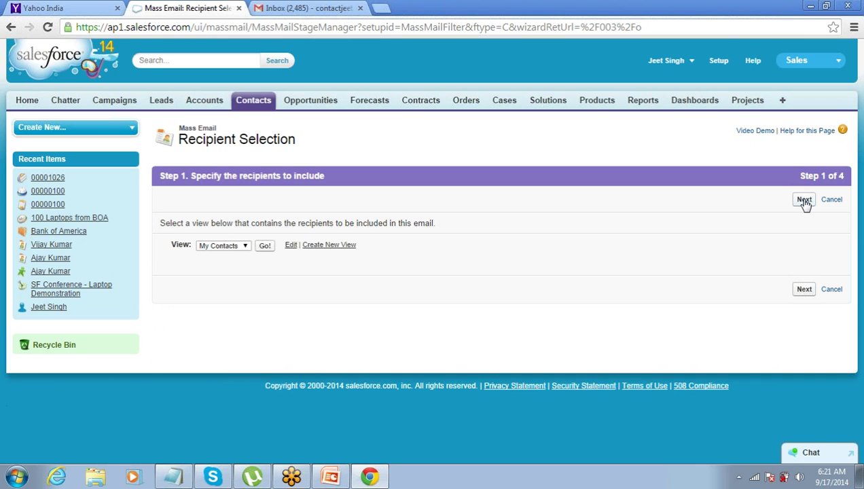
{"action": "left_click", "coordinate": [245, 247]}
{"action": "left_click", "coordinate": [234, 254]}
{"action": "left_click", "coordinate": [264, 247]}
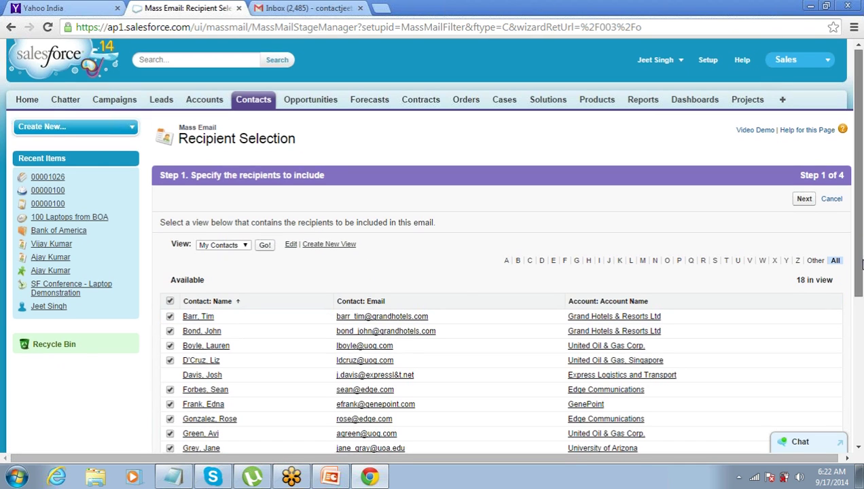
- Deselect all recipients, select only the second, fourth and tenth contacts in the list, and go on to template selection
{"action": "left_click_drag", "start_coordinate": [859, 270], "coordinate": [860, 343]}
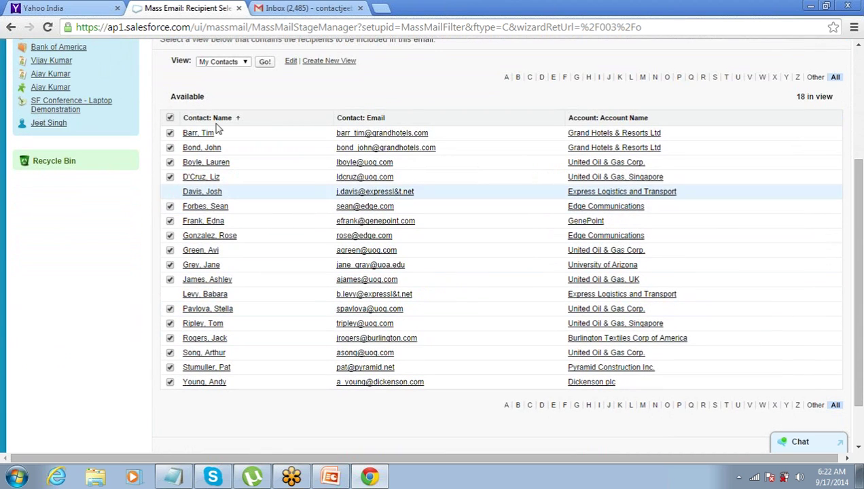
{"action": "left_click", "coordinate": [170, 118]}
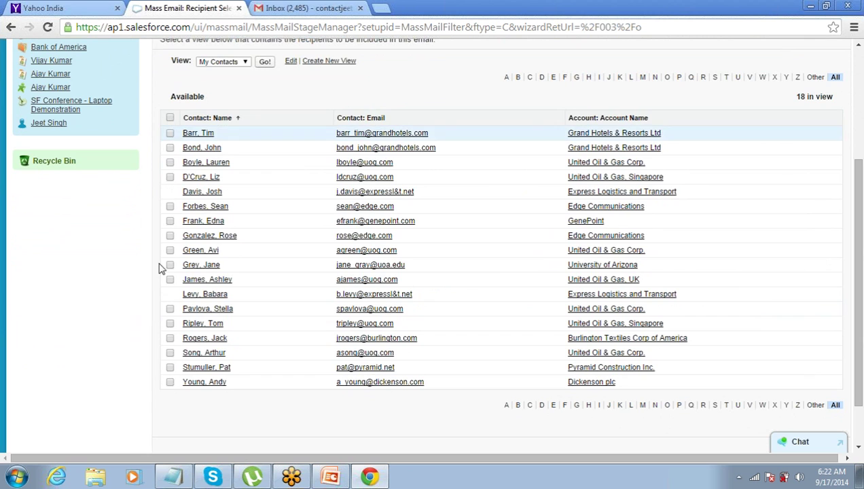
{"action": "left_click", "coordinate": [170, 266]}
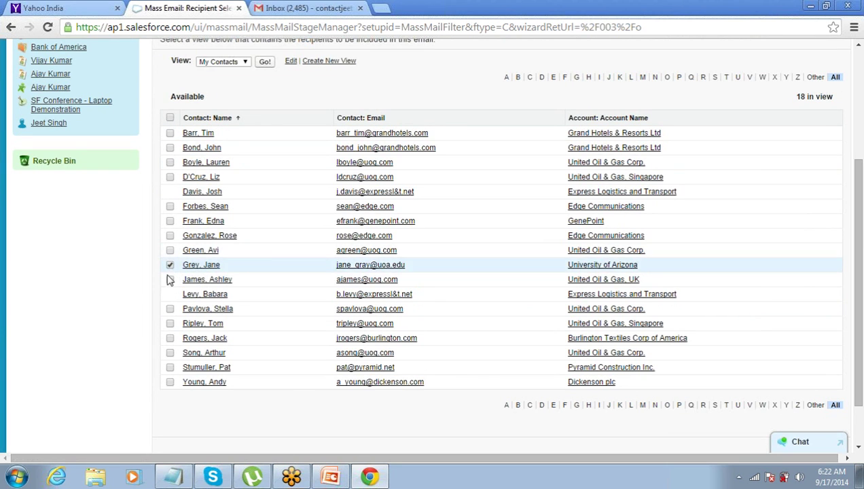
{"action": "left_click", "coordinate": [171, 178]}
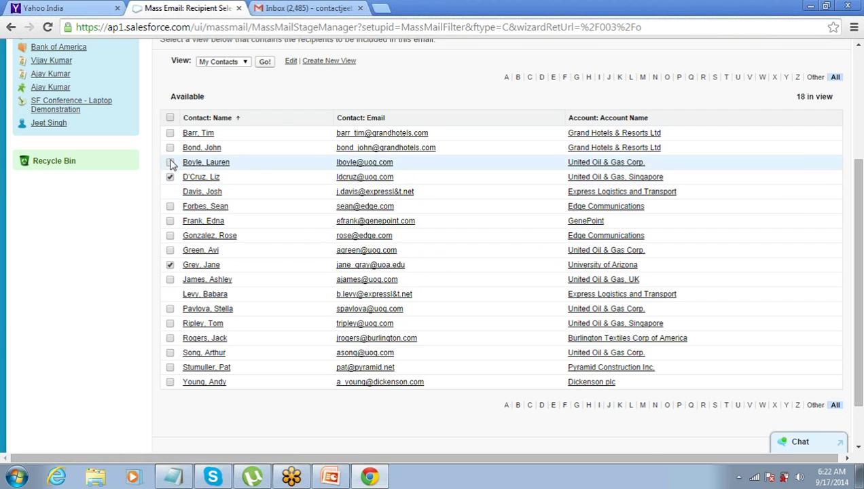
{"action": "left_click", "coordinate": [170, 148]}
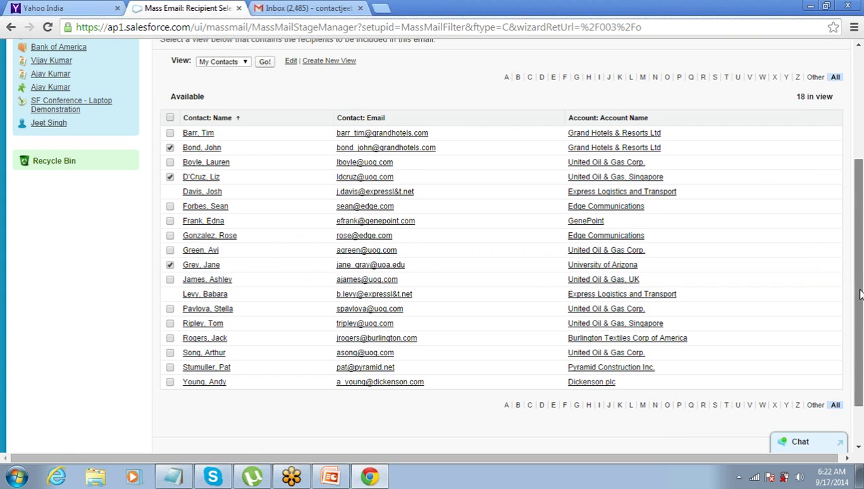
{"action": "scroll", "coordinate": [860, 291], "scroll_direction": "down", "scroll_amount": 2}
{"action": "left_click", "coordinate": [804, 394]}
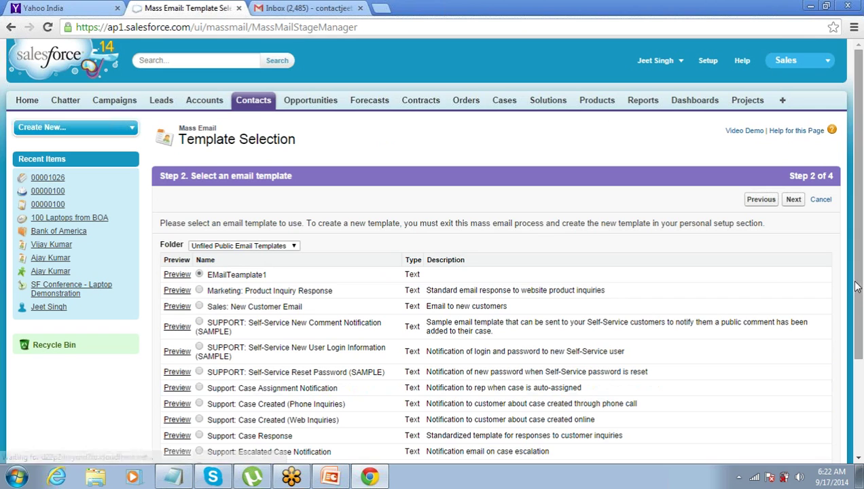
- Choose the Marketing: Product Inquiry Response template for the mass email and go on to the confirmation
{"action": "scroll", "coordinate": [858, 290], "scroll_direction": "down", "scroll_amount": 3}
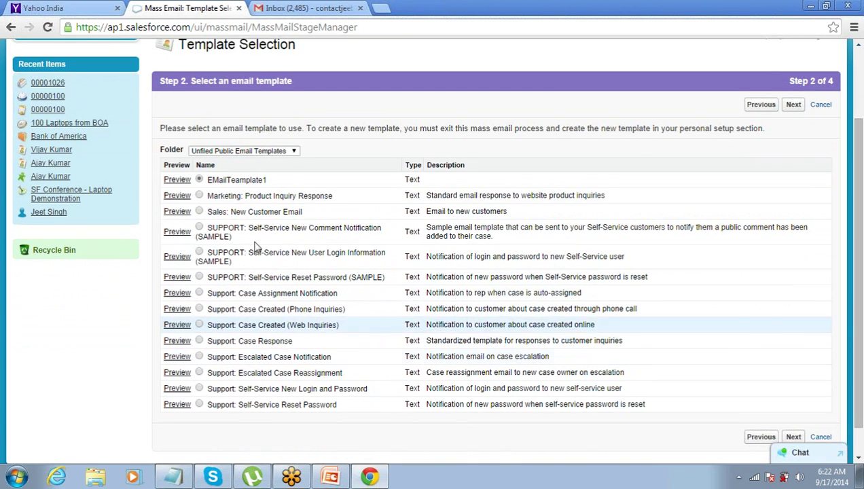
{"action": "left_click_drag", "start_coordinate": [208, 181], "coordinate": [270, 190]}
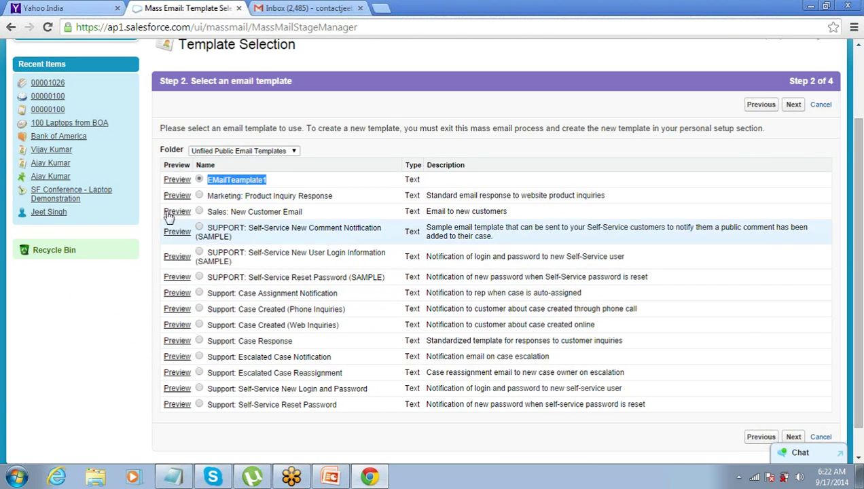
{"action": "left_click", "coordinate": [199, 196]}
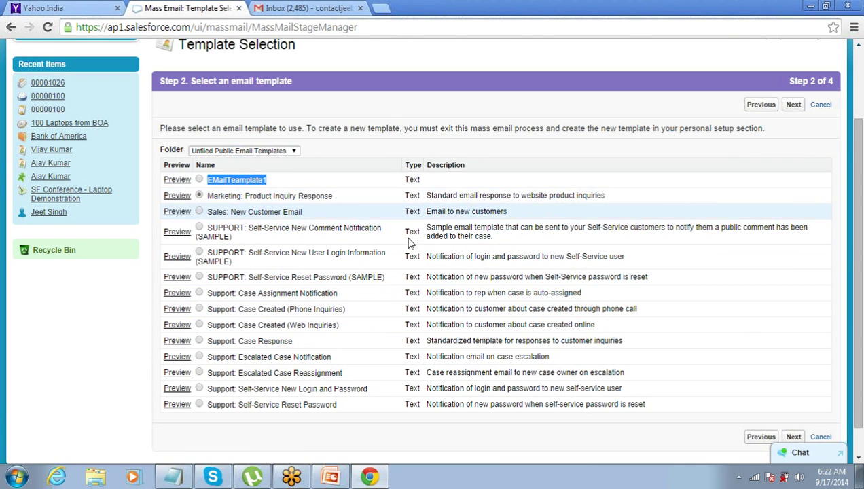
{"action": "left_click", "coordinate": [793, 106]}
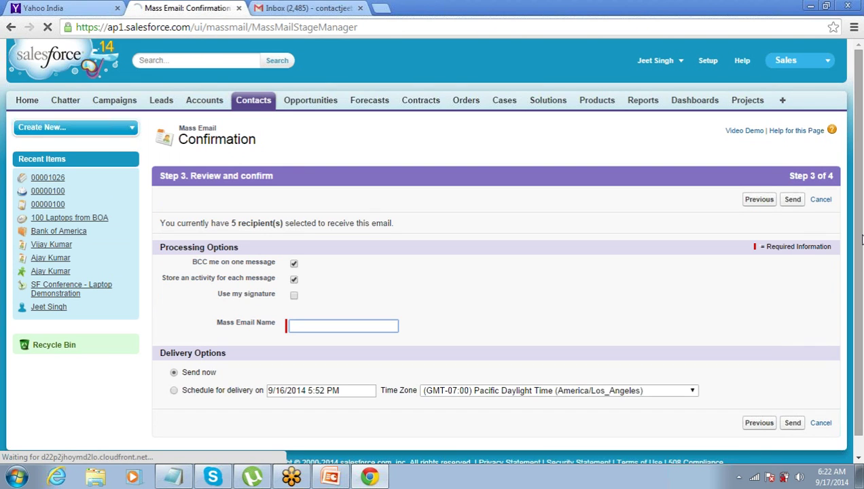
- Choose scheduled delivery for the mass email and name it My_Email1
{"action": "scroll", "coordinate": [861, 283], "scroll_direction": "down", "scroll_amount": 1}
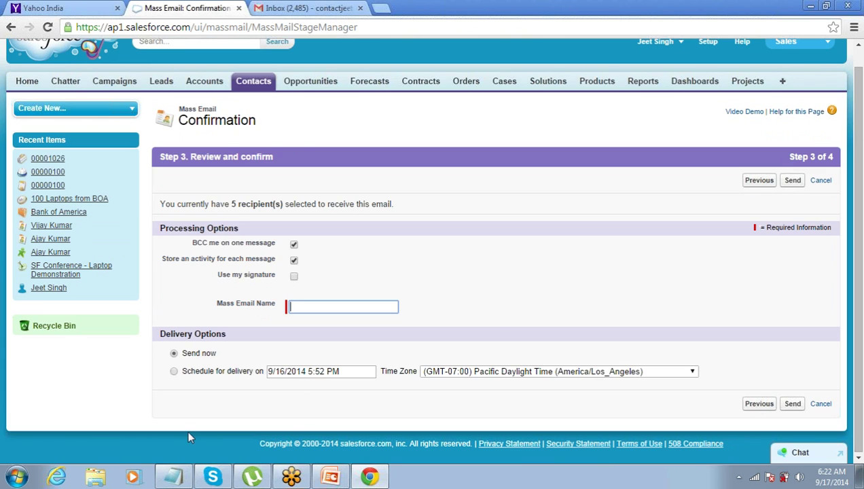
{"action": "left_click", "coordinate": [174, 380]}
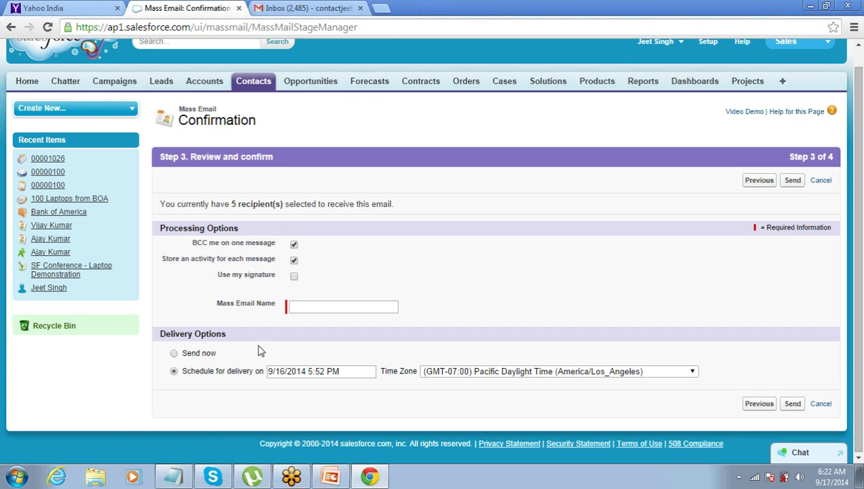
{"action": "left_click", "coordinate": [323, 306]}
{"action": "type", "text": "My_Ema"}
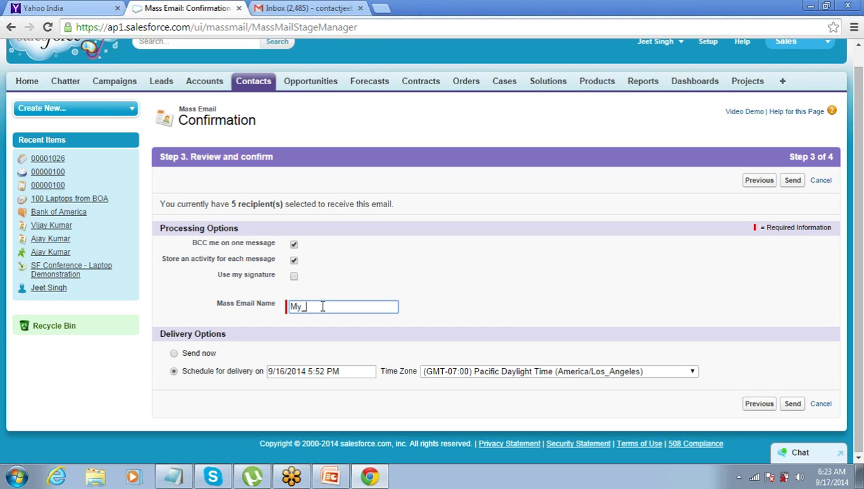
{"action": "type", "text": "il1"}
{"action": "left_click", "coordinate": [511, 291]}
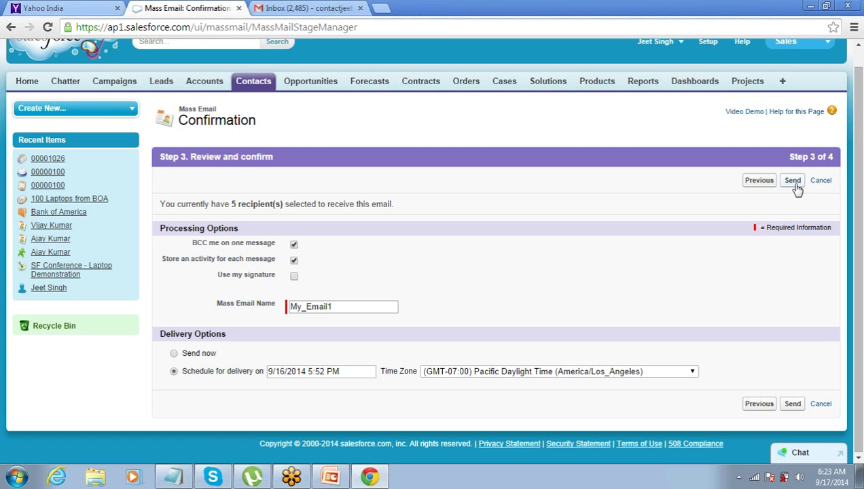
- Change the mass email's delivery option to Send now and look at the time zone choices
{"action": "left_click", "coordinate": [173, 354]}
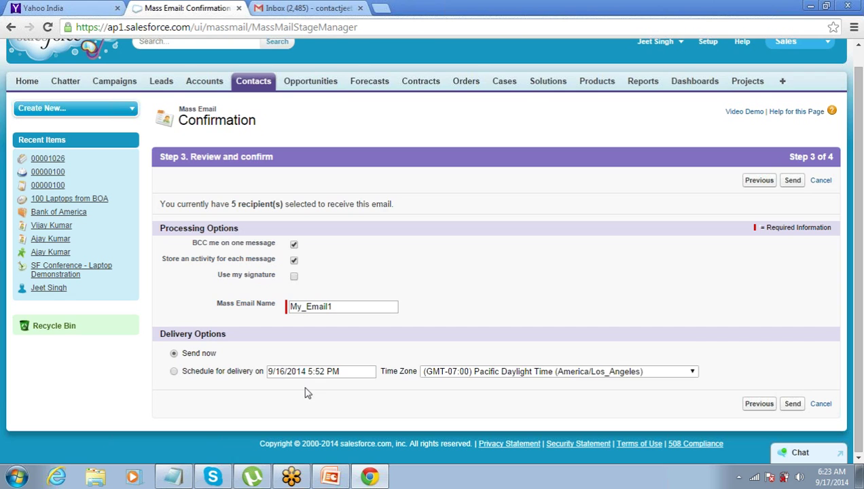
{"action": "left_click", "coordinate": [484, 371]}
{"action": "left_click", "coordinate": [720, 299]}
- Go to the Leads home page and open the tool for mass emailing leads
{"action": "left_click", "coordinate": [162, 83]}
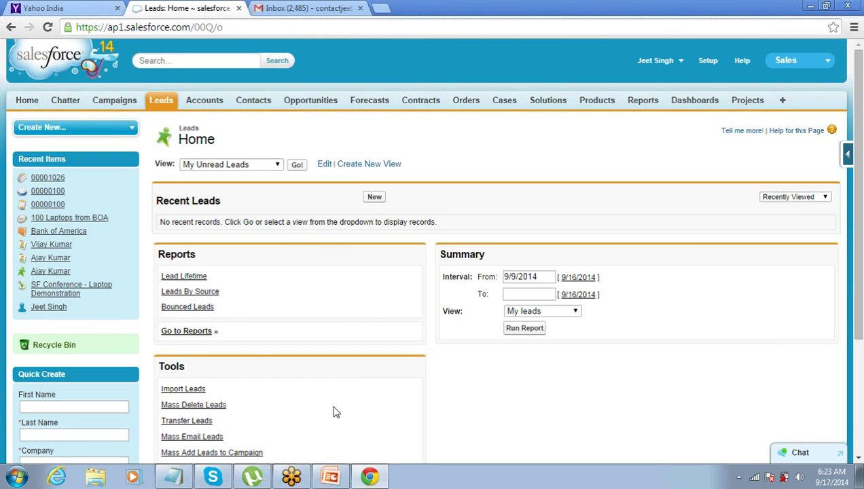
{"action": "left_click", "coordinate": [192, 437]}
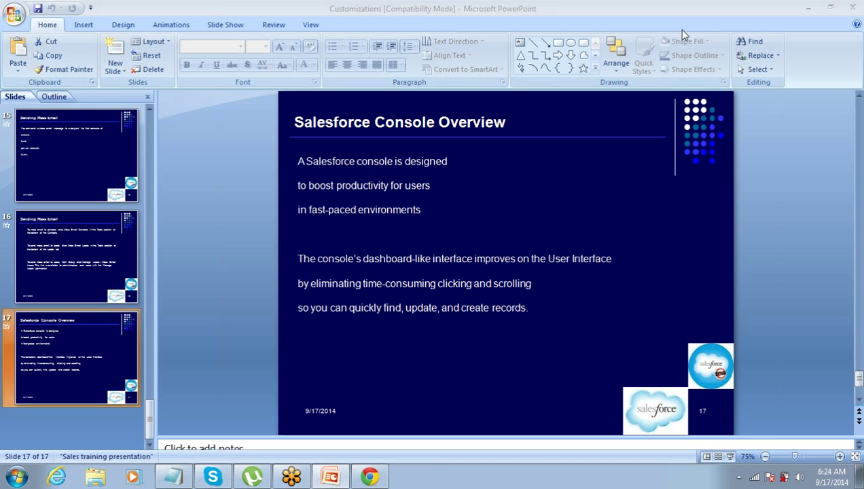
- Start the PowerPoint slide show from the Salesforce Console Overview slide
{"action": "left_click", "coordinate": [730, 457]}
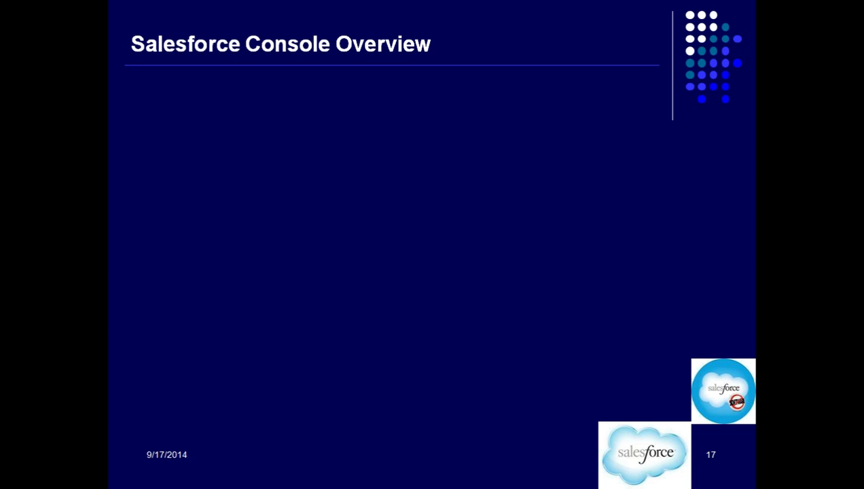
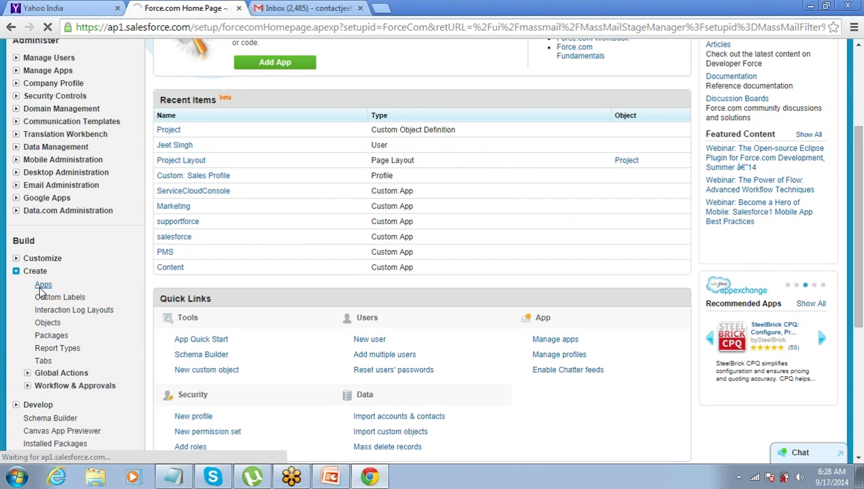
- Start creating a new app from the Apps setup page and choose Console as its type
{"action": "left_click", "coordinate": [41, 286]}
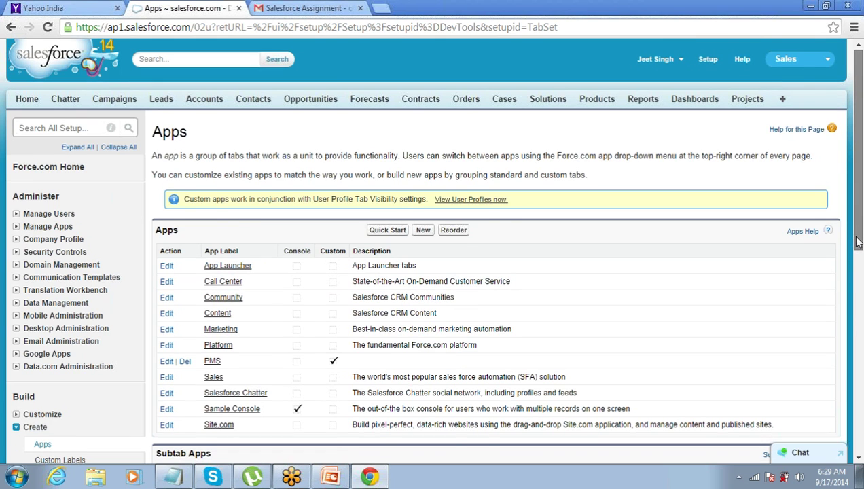
{"action": "scroll", "coordinate": [857, 241], "scroll_direction": "down", "scroll_amount": 2}
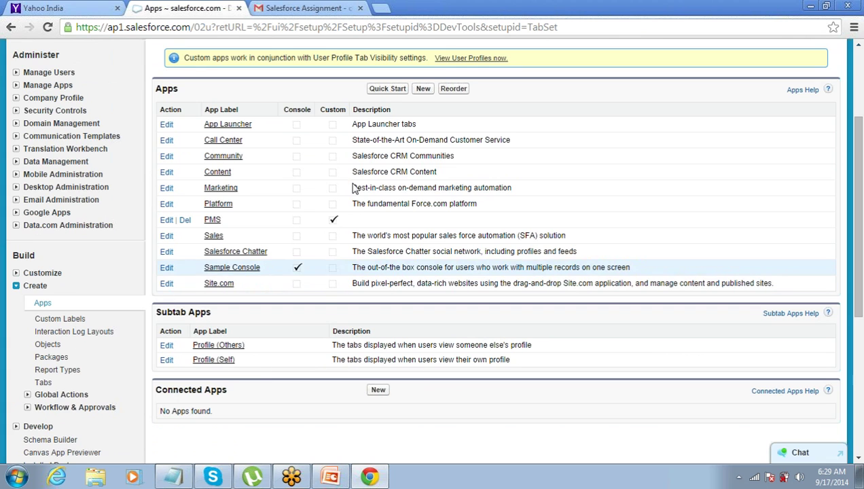
{"action": "left_click", "coordinate": [423, 89]}
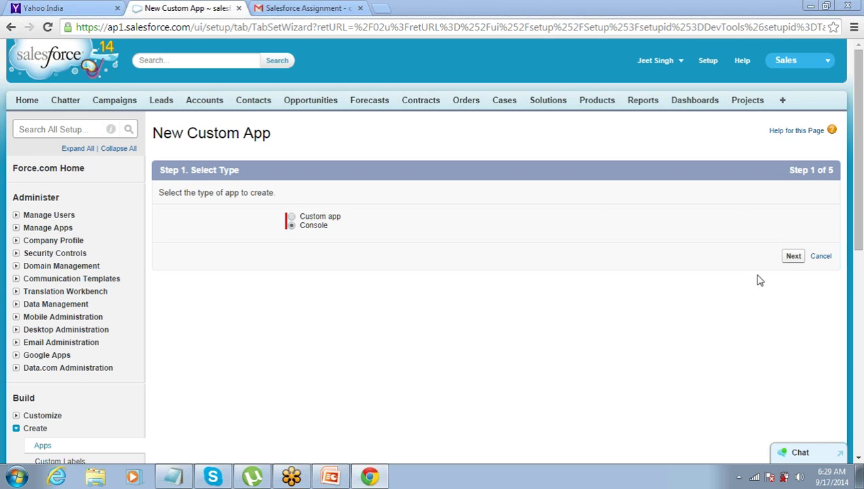
{"action": "left_click", "coordinate": [792, 258]}
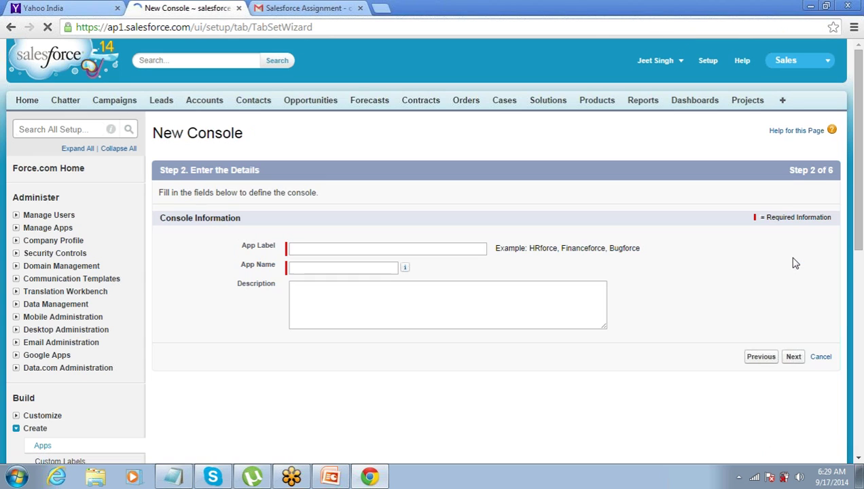
- Name the console Support_Console for both label and app name, and continue past the logo choice without inserting an image
{"action": "left_click", "coordinate": [407, 248]}
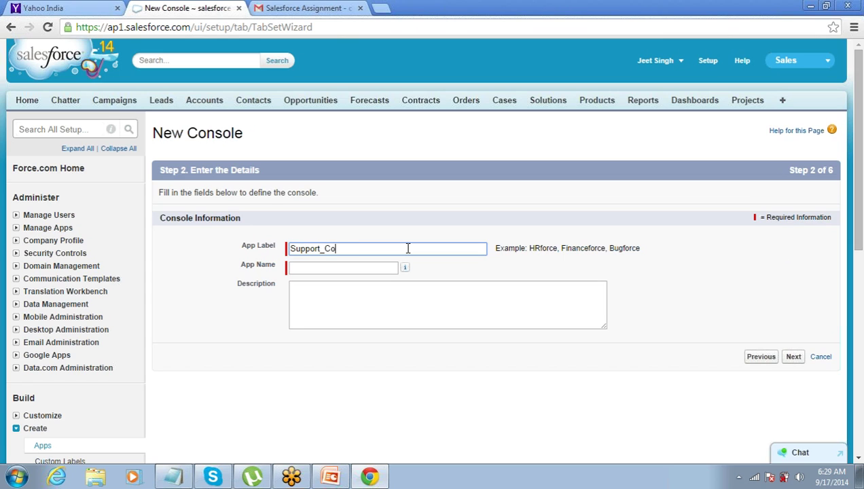
{"action": "type", "text": "Support_Console"}
{"action": "key", "text": "Tab"}
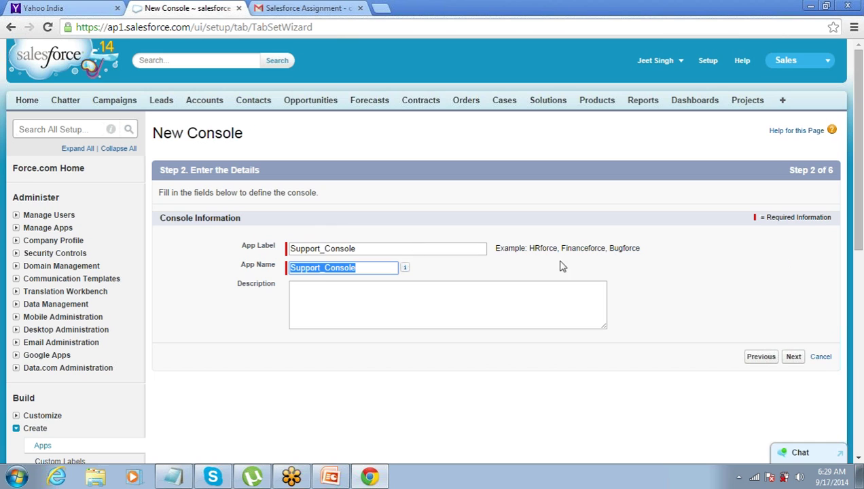
{"action": "left_click", "coordinate": [795, 358]}
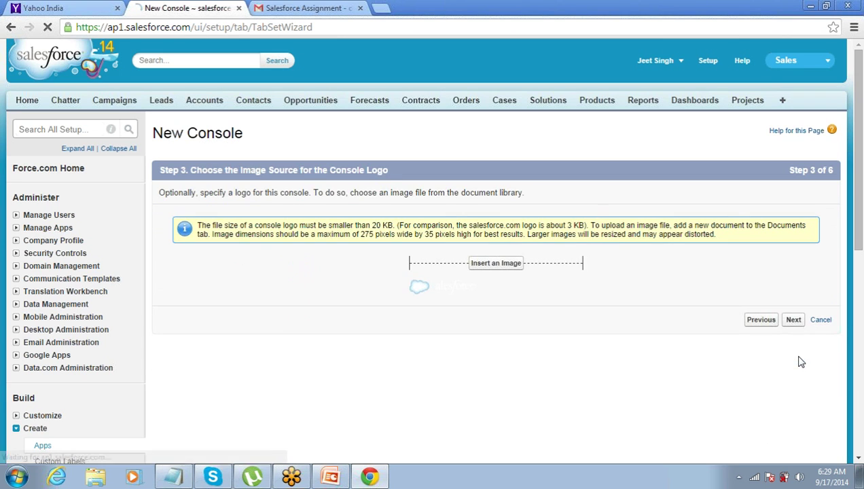
{"action": "left_click", "coordinate": [799, 326]}
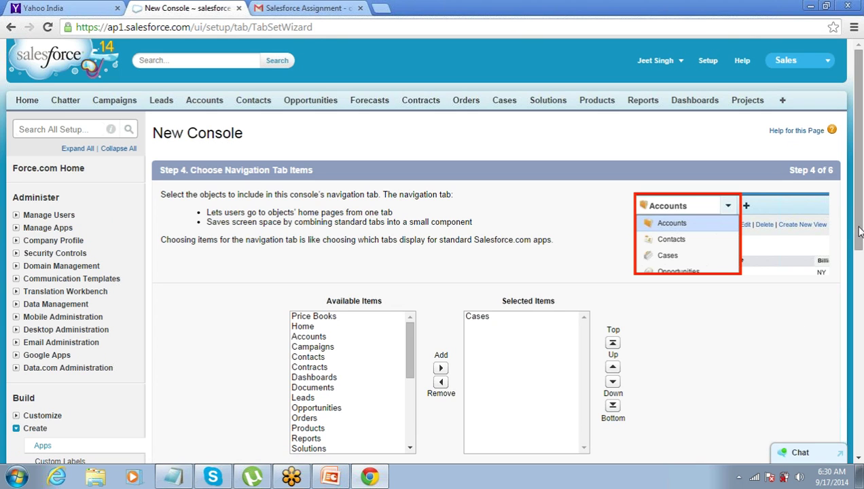
- Add Accounts, Contacts and Opportunities to the console's navigation tab items and continue to the record display settings
{"action": "left_click_drag", "start_coordinate": [856, 232], "coordinate": [859, 310]}
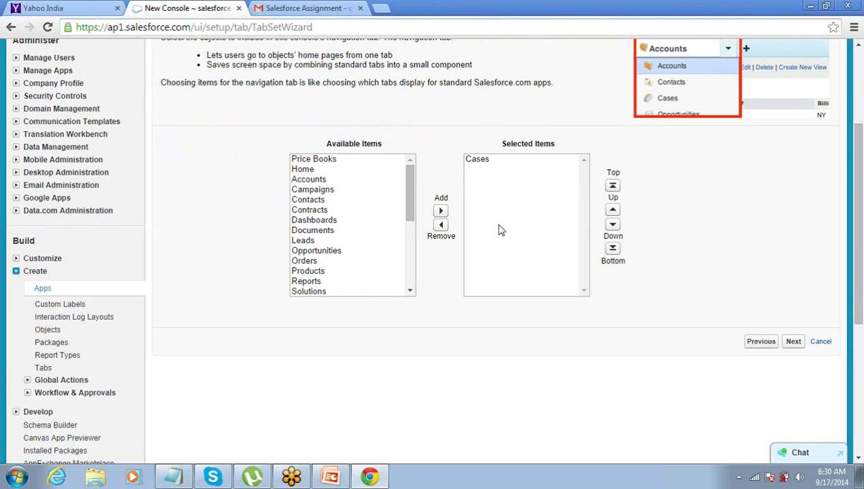
{"action": "left_click", "coordinate": [344, 180]}
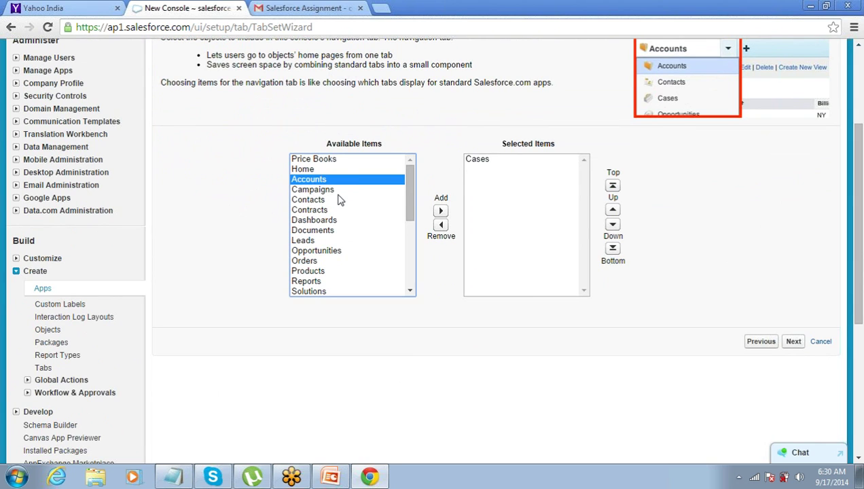
{"action": "left_click", "coordinate": [340, 200], "text": "ctrl"}
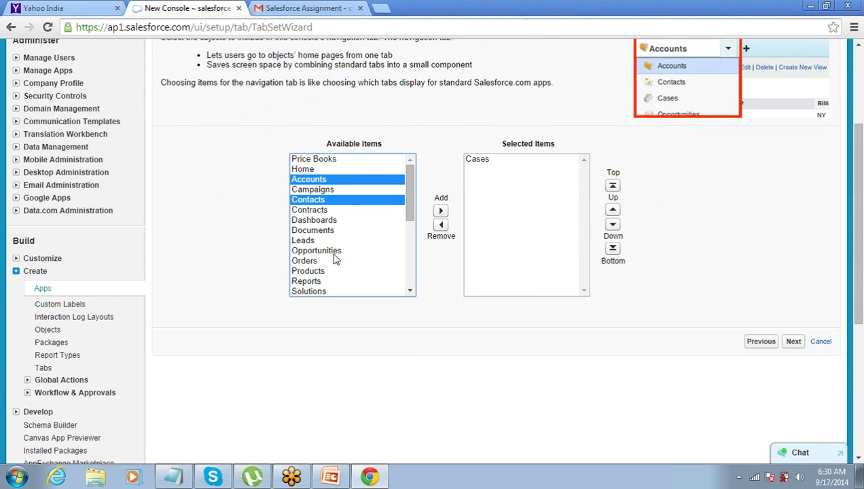
{"action": "left_click", "coordinate": [333, 251], "text": "ctrl"}
{"action": "left_click", "coordinate": [440, 211]}
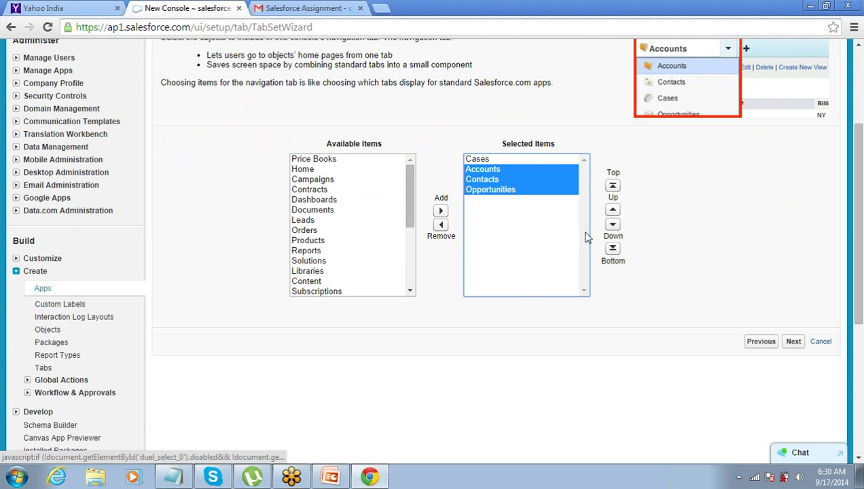
{"action": "left_click", "coordinate": [780, 265]}
{"action": "left_click", "coordinate": [793, 344]}
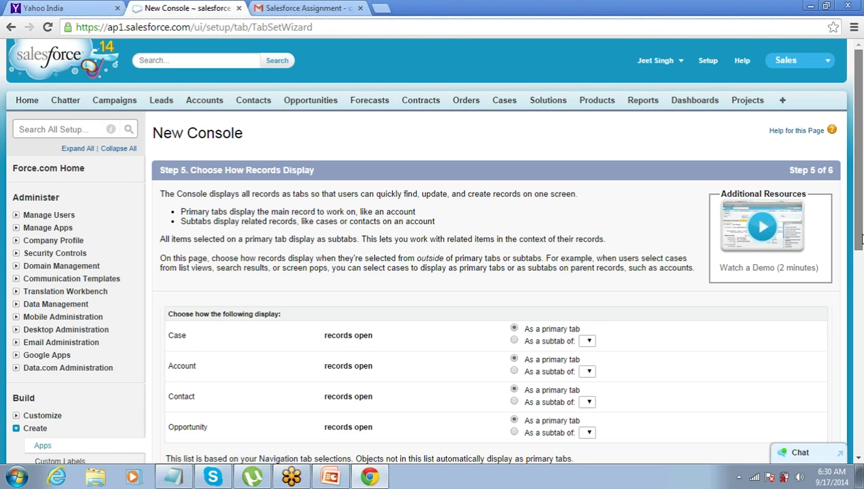
- Set Case, Contact and Opportunity records to open as subtabs of Account Name (Account), and continue to the profile assignment
{"action": "left_click_drag", "start_coordinate": [860, 241], "coordinate": [860, 268]}
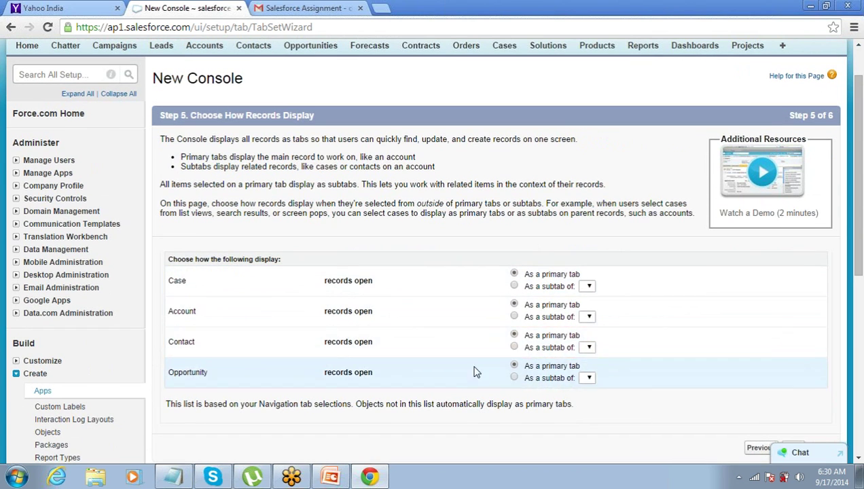
{"action": "left_click", "coordinate": [860, 224]}
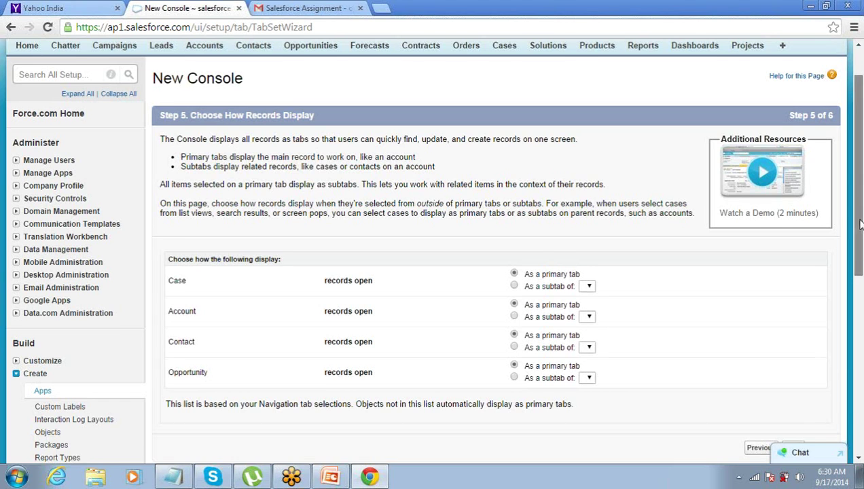
{"action": "left_click_drag", "start_coordinate": [859, 223], "coordinate": [860, 273]}
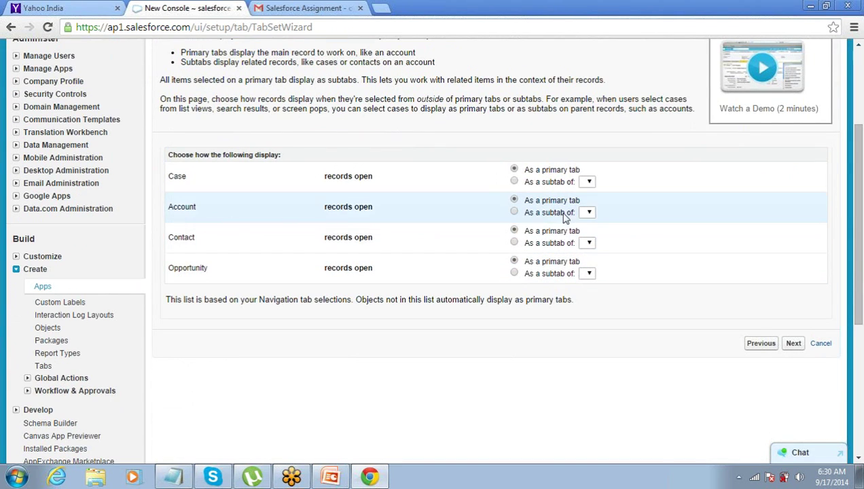
{"action": "left_click", "coordinate": [514, 182]}
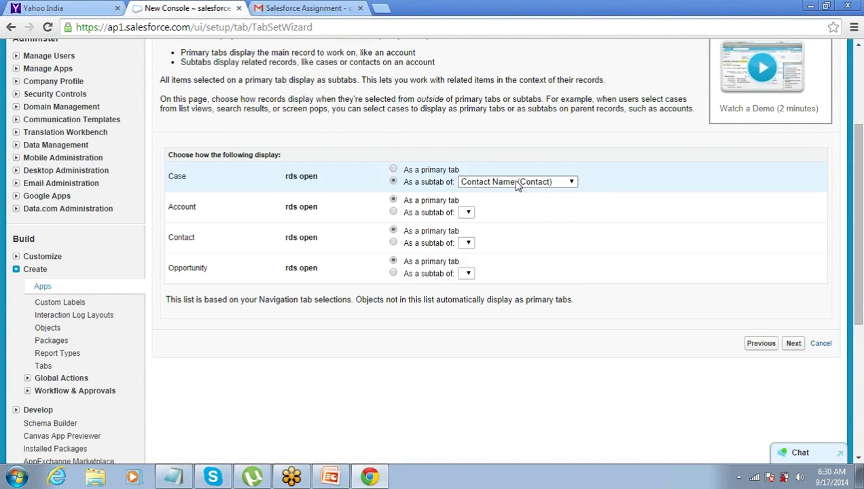
{"action": "left_click", "coordinate": [515, 182]}
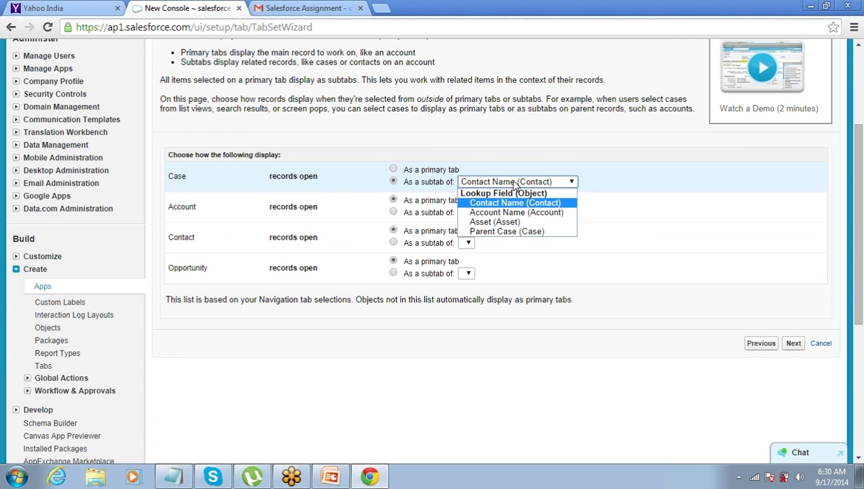
{"action": "left_click", "coordinate": [494, 213]}
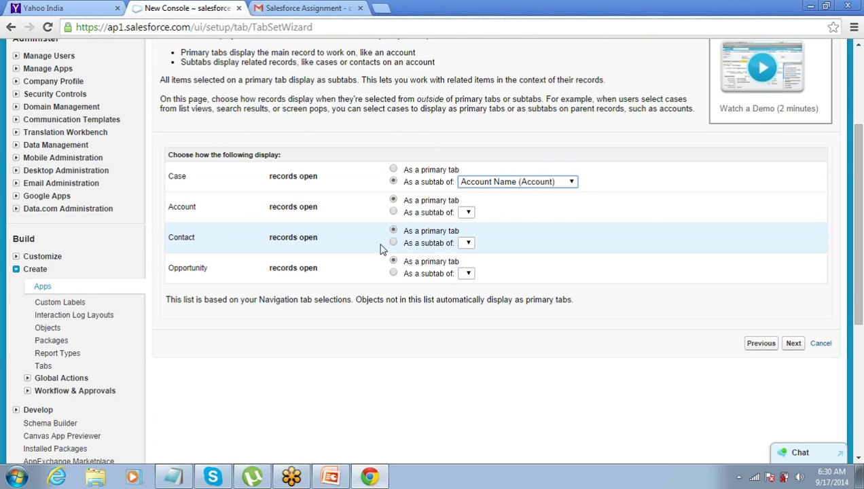
{"action": "left_click", "coordinate": [394, 243]}
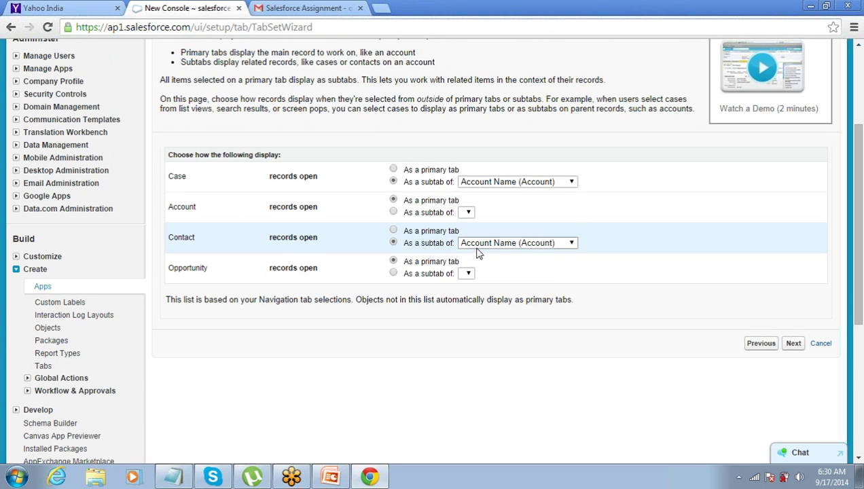
{"action": "left_click", "coordinate": [394, 273]}
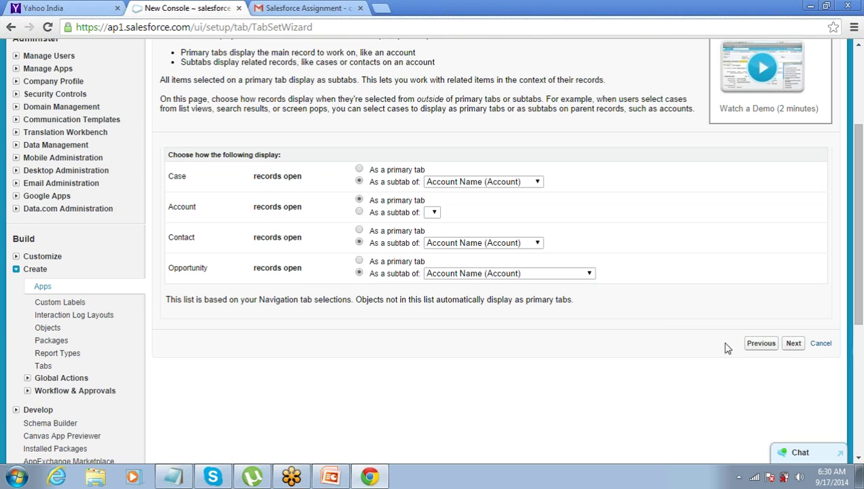
{"action": "left_click", "coordinate": [795, 346]}
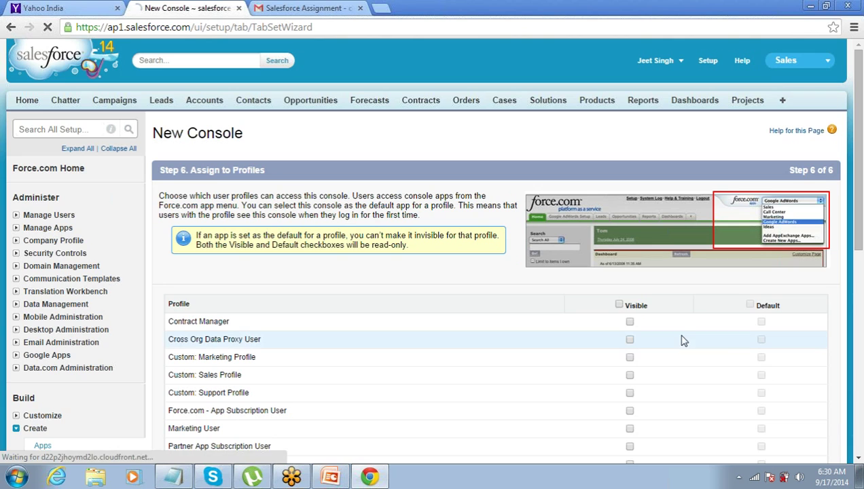
- Make the console visible to all profiles and save it
{"action": "left_click", "coordinate": [619, 305]}
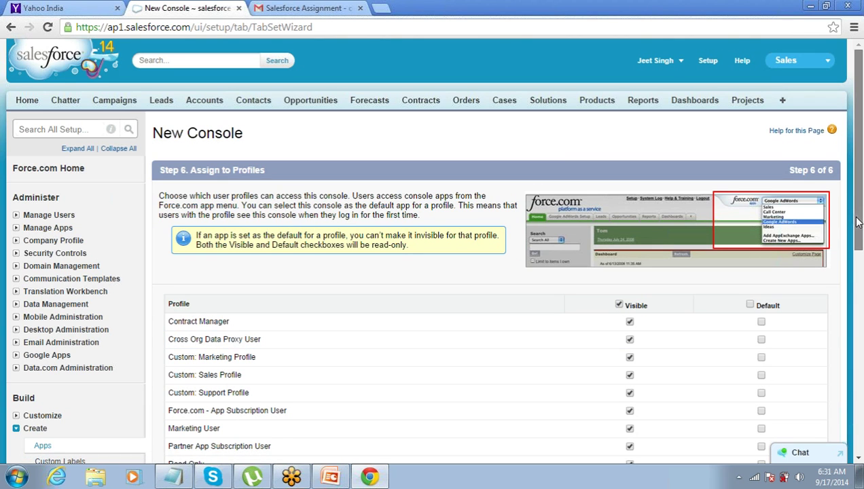
{"action": "left_click_drag", "start_coordinate": [857, 222], "coordinate": [861, 346]}
{"action": "left_click", "coordinate": [790, 327]}
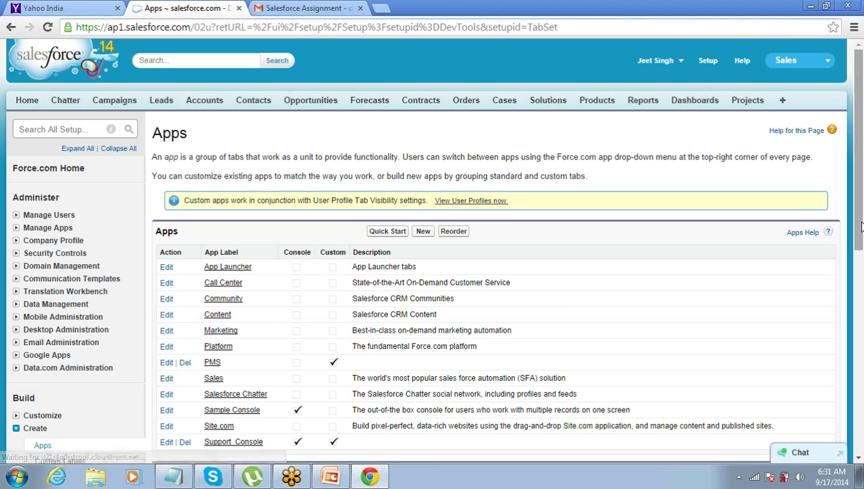
- Switch to the Support_Console app and collapse the console's header
{"action": "mouse_move", "coordinate": [861, 228]}
{"action": "left_mouse_down"}
{"action": "mouse_move", "coordinate": [861, 318]}
{"action": "mouse_move", "coordinate": [860, 224]}
{"action": "left_mouse_up"}
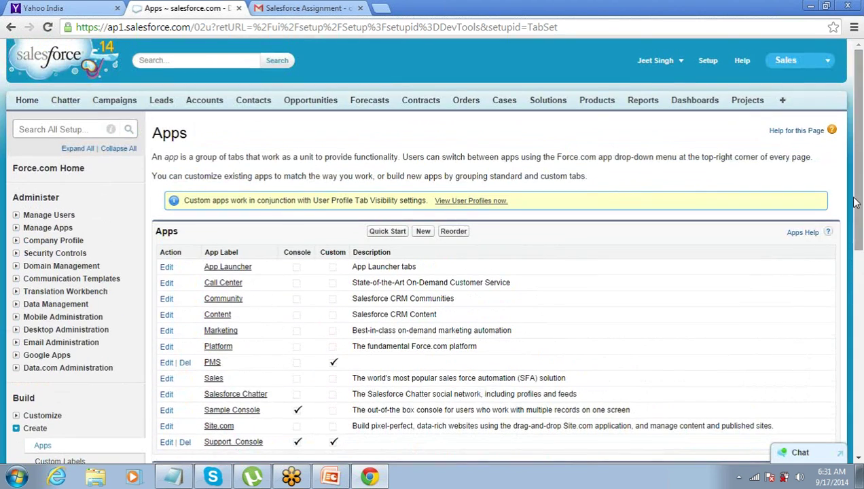
{"action": "left_click", "coordinate": [805, 66]}
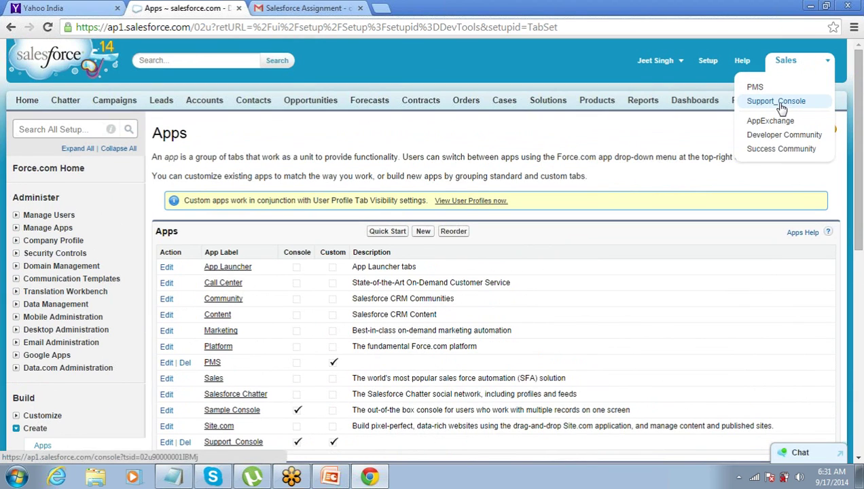
{"action": "left_click", "coordinate": [781, 102]}
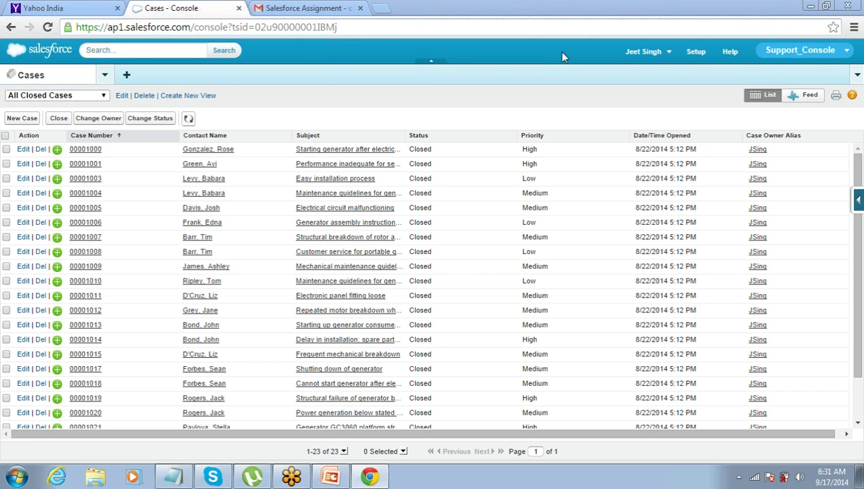
{"action": "left_click", "coordinate": [426, 63]}
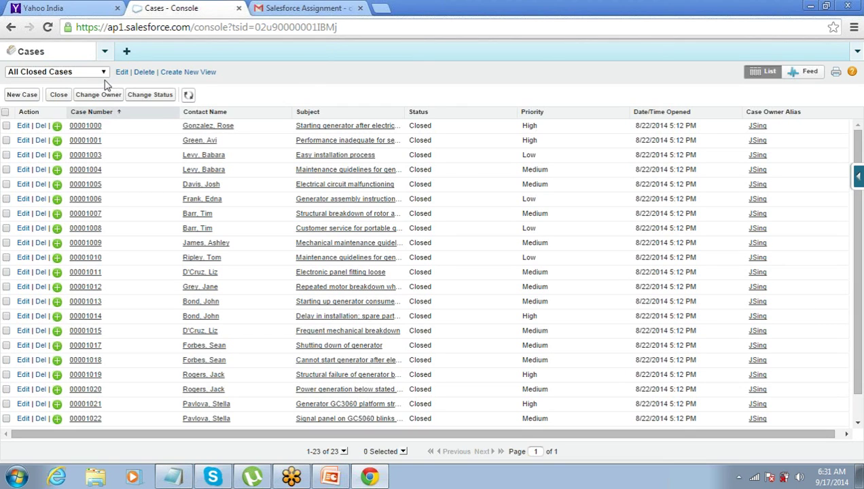
- Show Accounts in the console's navigation tab, open Burlington Textiles Corp of America and review its related lists
{"action": "left_click", "coordinate": [105, 52]}
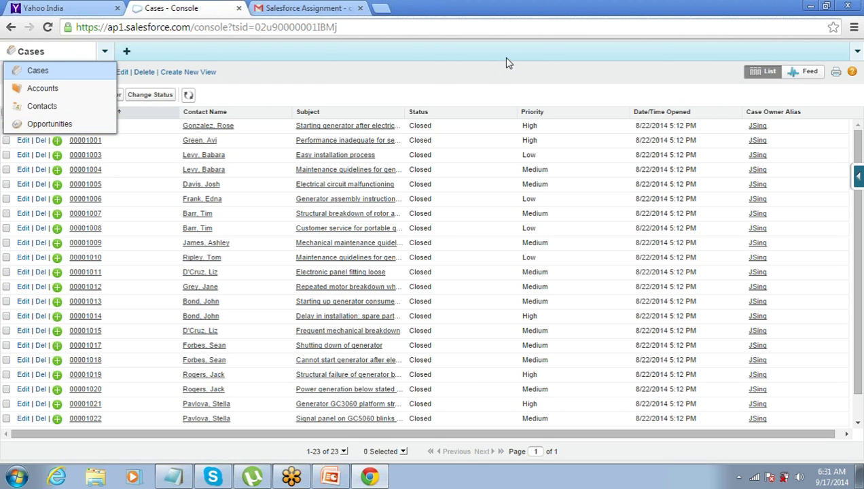
{"action": "left_click", "coordinate": [55, 95]}
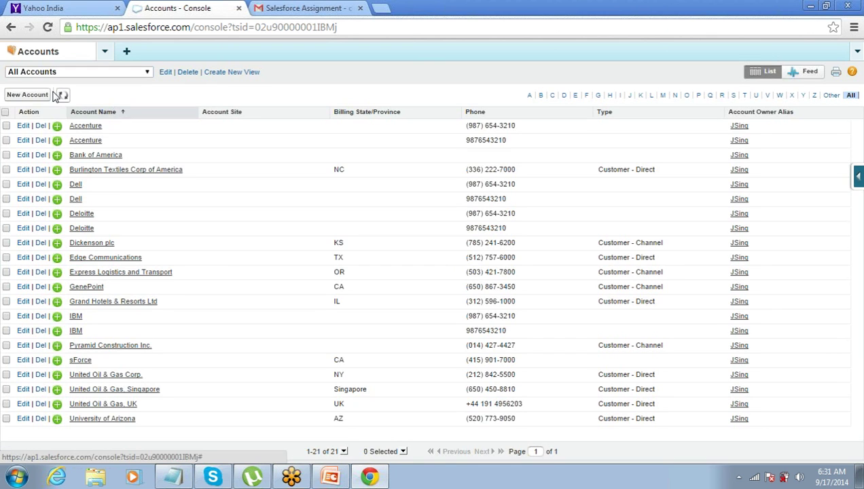
{"action": "left_click", "coordinate": [123, 175]}
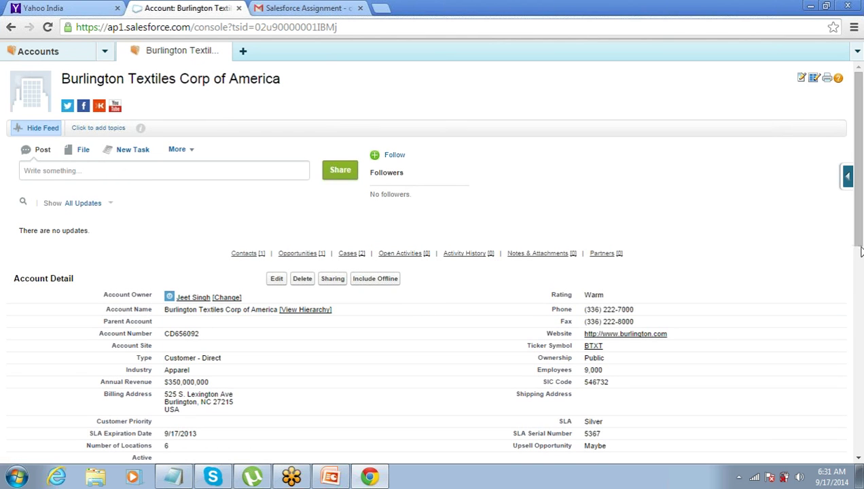
{"action": "scroll", "coordinate": [862, 258], "scroll_direction": "down", "scroll_amount": 4}
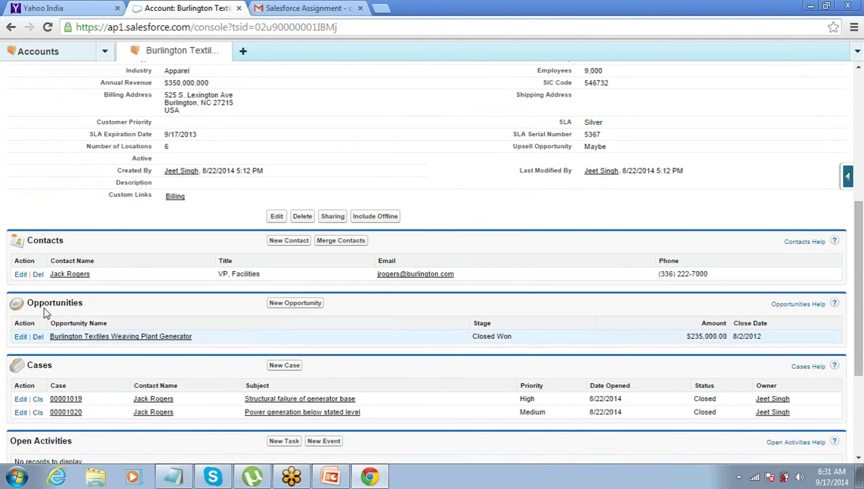
- Open the account's related contact and its Burlington Textiles Weaving Plant Generator opportunity as subtabs
{"action": "left_click", "coordinate": [74, 275]}
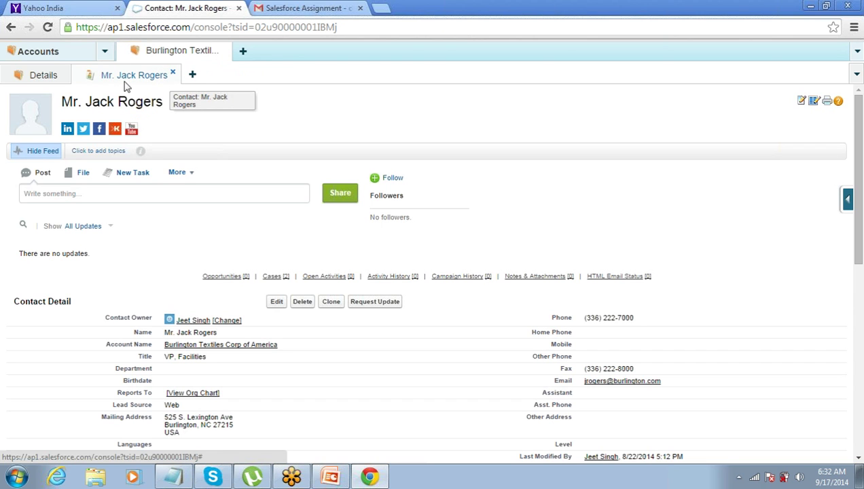
{"action": "left_click", "coordinate": [41, 79]}
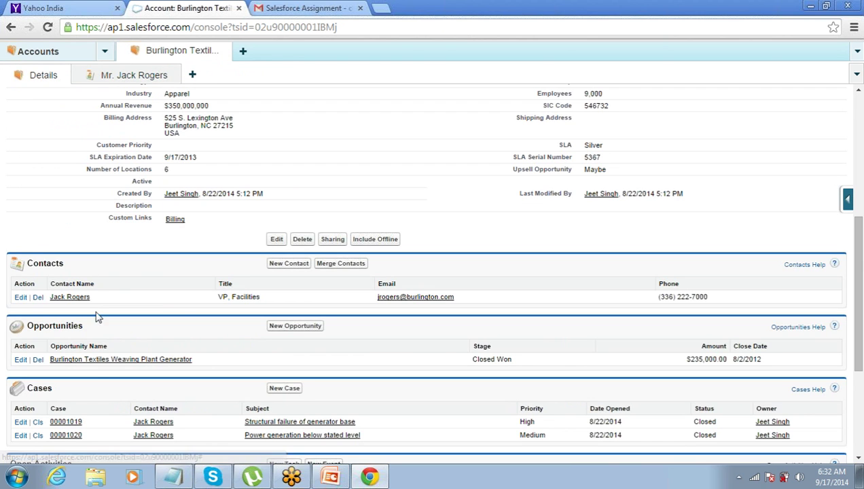
{"action": "left_click", "coordinate": [94, 360]}
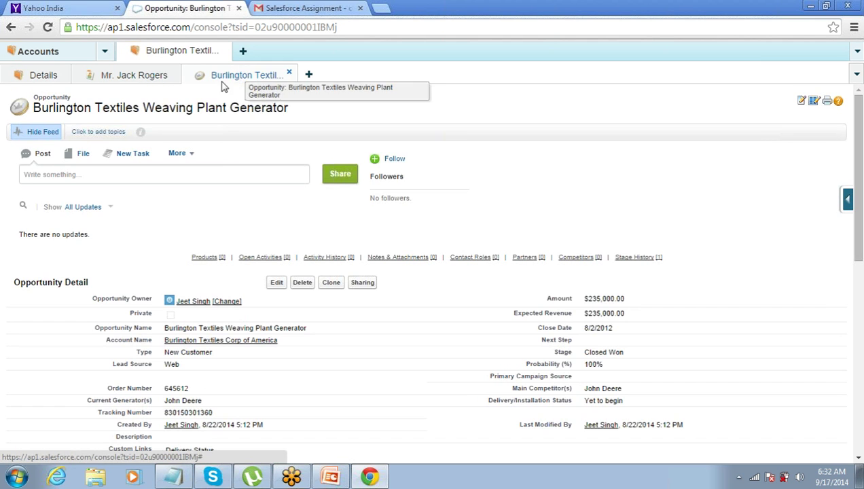
- Open the account's related case "Structural failure of generator base" as a subtab, and return to the account details
{"action": "left_click", "coordinate": [37, 85]}
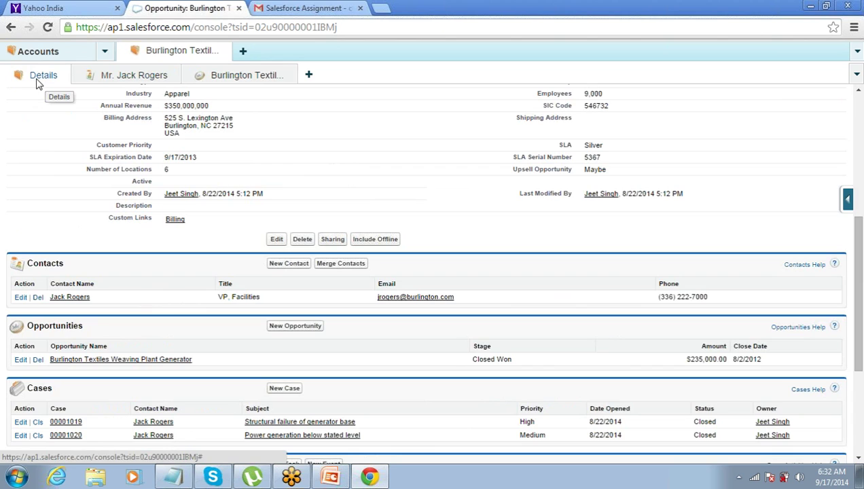
{"action": "left_click", "coordinate": [65, 422]}
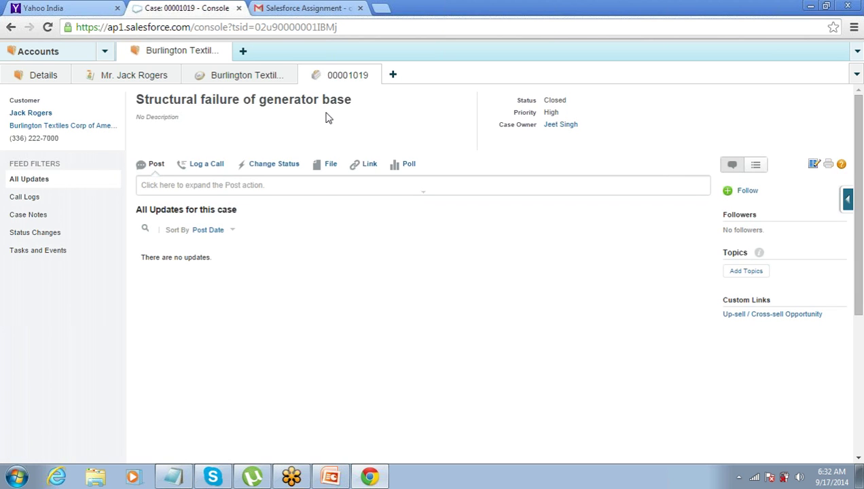
{"action": "left_click", "coordinate": [41, 77]}
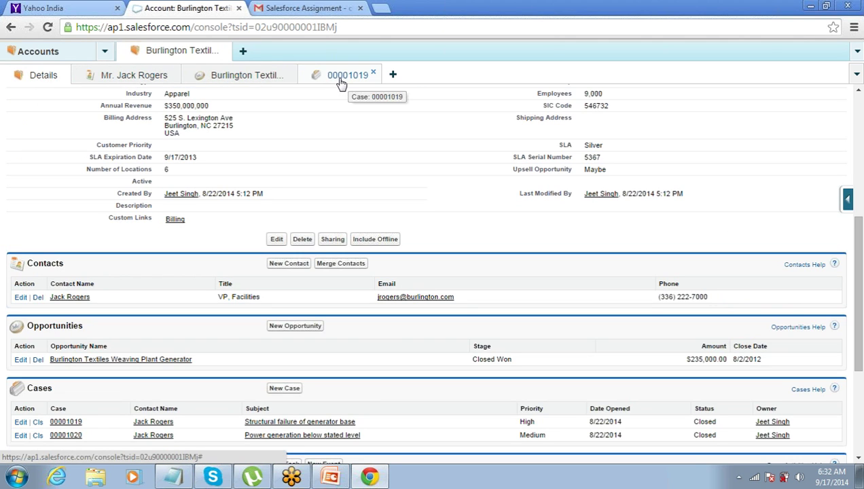
- Review the account's contact, opportunity, case and details by switching among their open subtabs
{"action": "left_click", "coordinate": [241, 77]}
{"action": "left_click", "coordinate": [133, 73]}
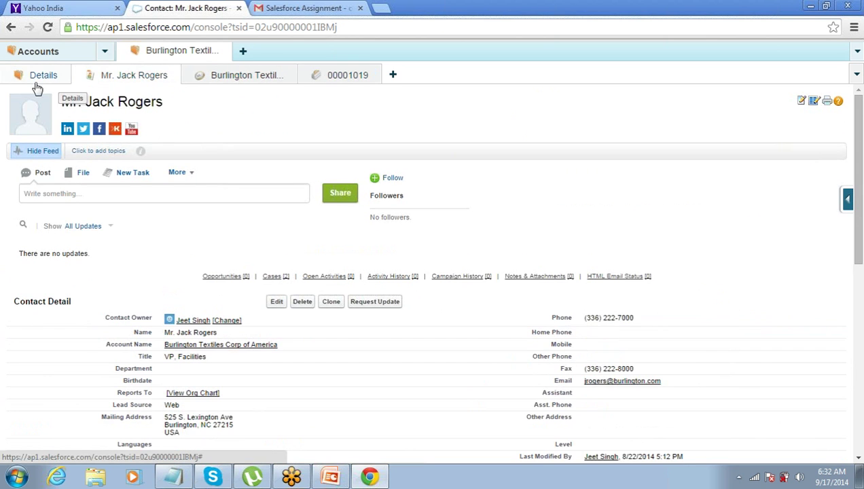
{"action": "left_click", "coordinate": [34, 78]}
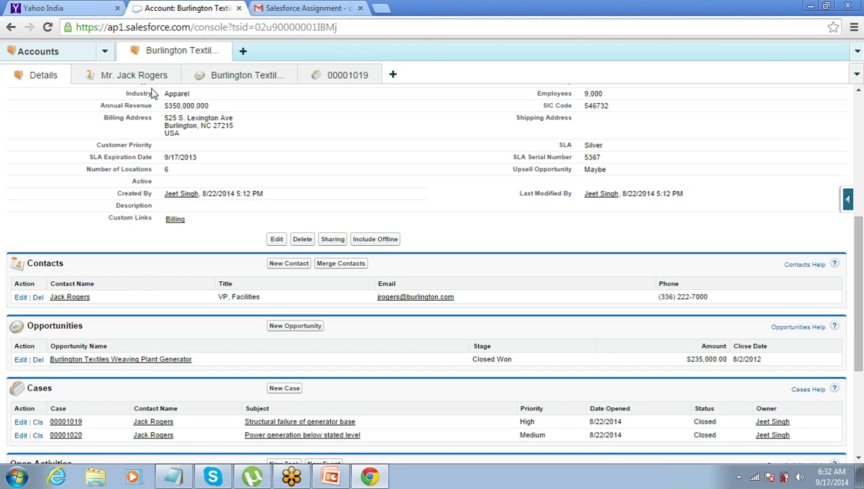
{"action": "left_click", "coordinate": [154, 85]}
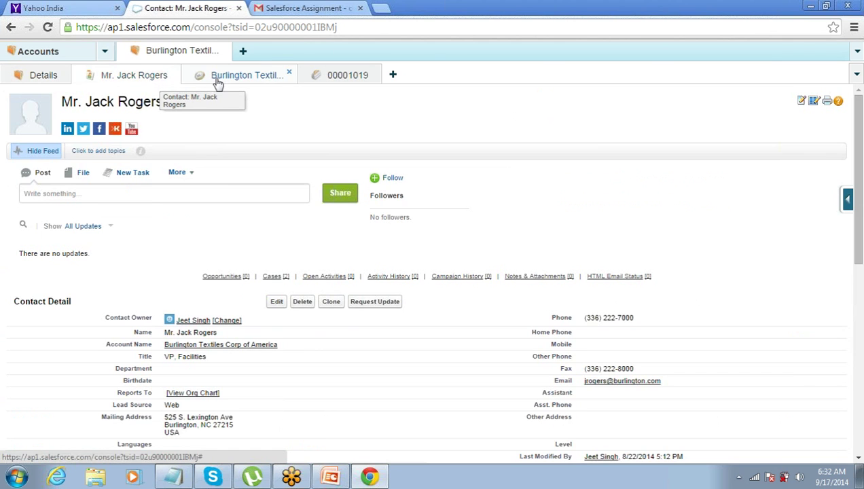
{"action": "left_click", "coordinate": [218, 80]}
{"action": "left_click", "coordinate": [318, 77]}
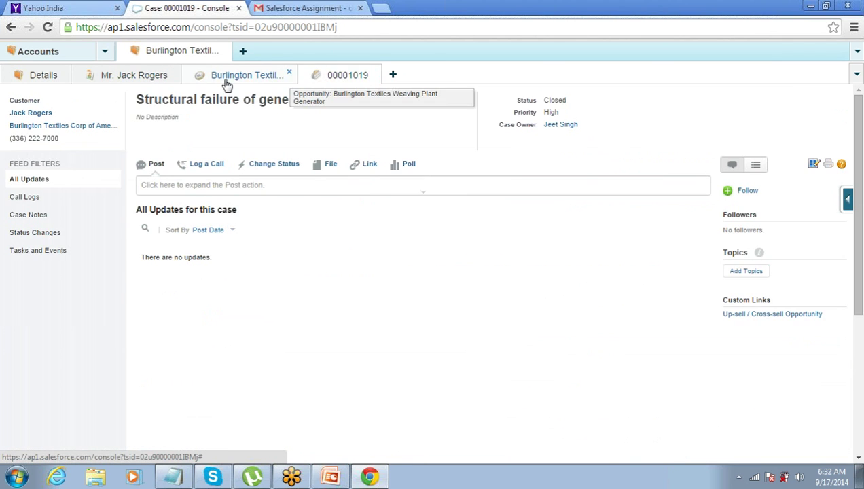
{"action": "left_click", "coordinate": [224, 81]}
{"action": "left_click", "coordinate": [155, 76]}
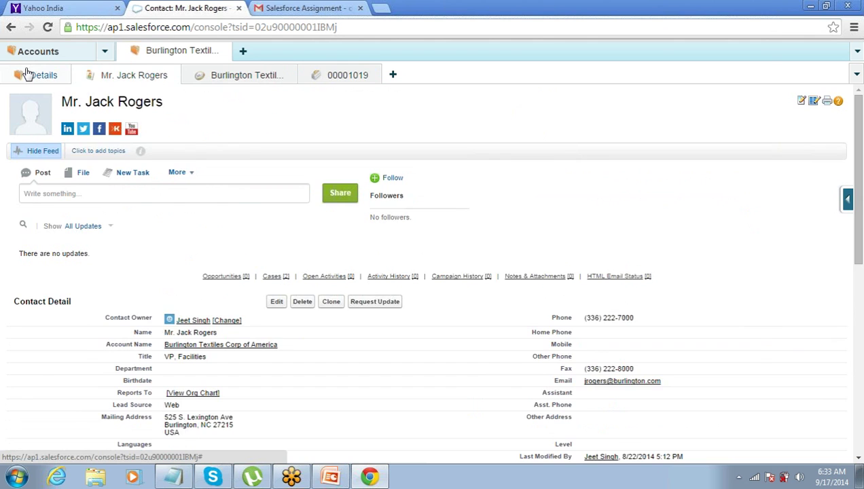
{"action": "left_click", "coordinate": [28, 73]}
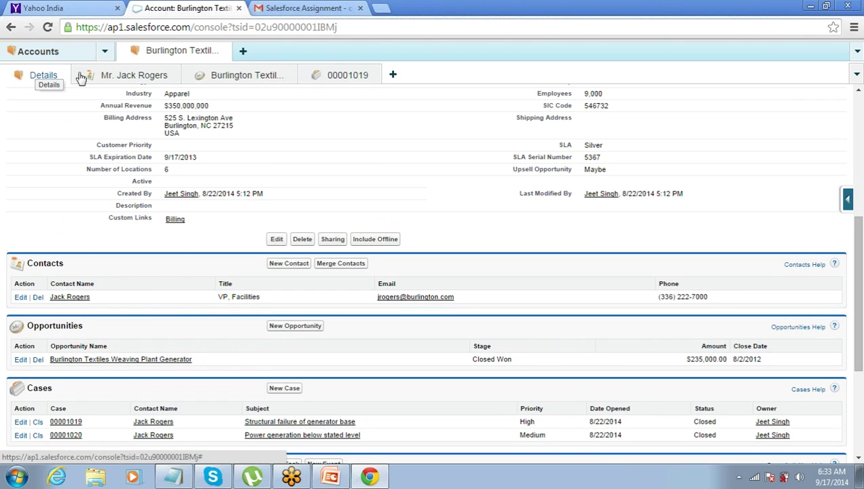
- Open the "Power generation below stated level" case from the related contact's Cases list as a subtab
{"action": "left_click", "coordinate": [129, 82]}
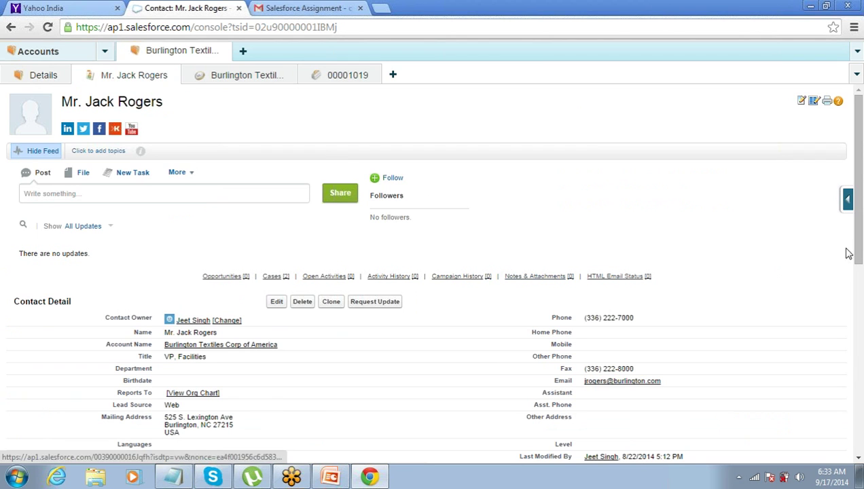
{"action": "left_click_drag", "start_coordinate": [857, 270], "coordinate": [858, 272]}
{"action": "scroll", "coordinate": [863, 324], "scroll_direction": "down", "scroll_amount": 4}
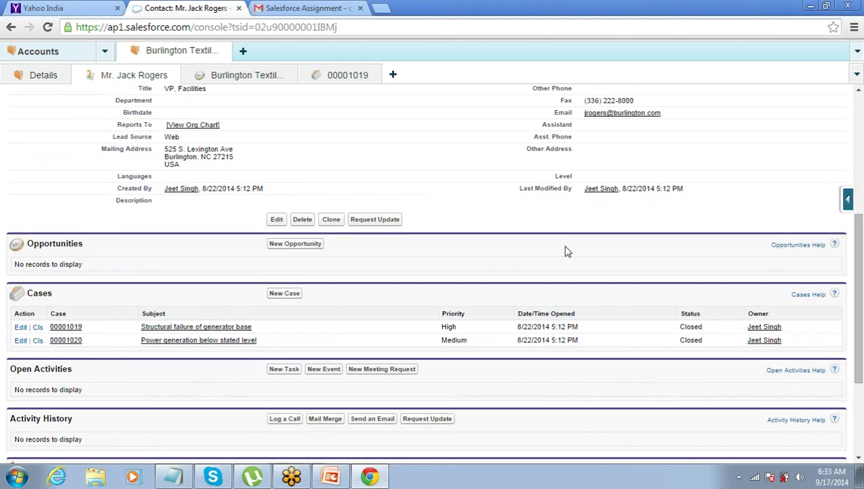
{"action": "left_click", "coordinate": [66, 341]}
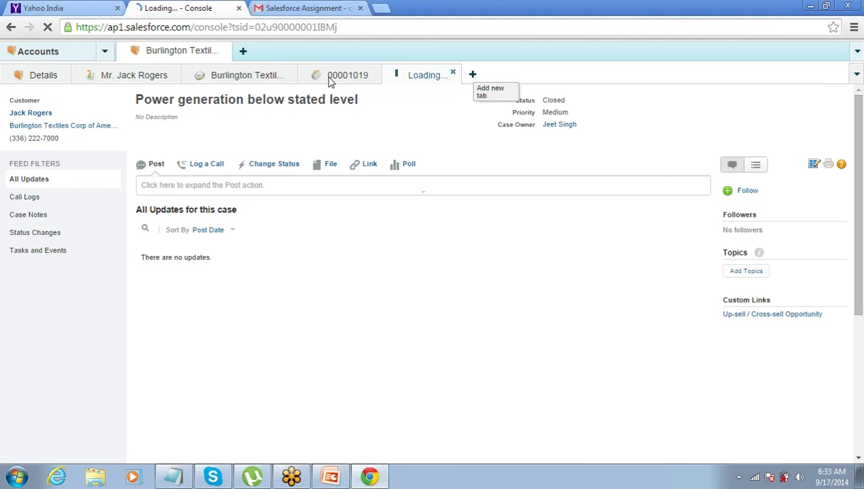
- Compare the "Structural failure of generator base" case with the "Power generation below stated level" case in their subtabs
{"action": "left_click", "coordinate": [331, 79]}
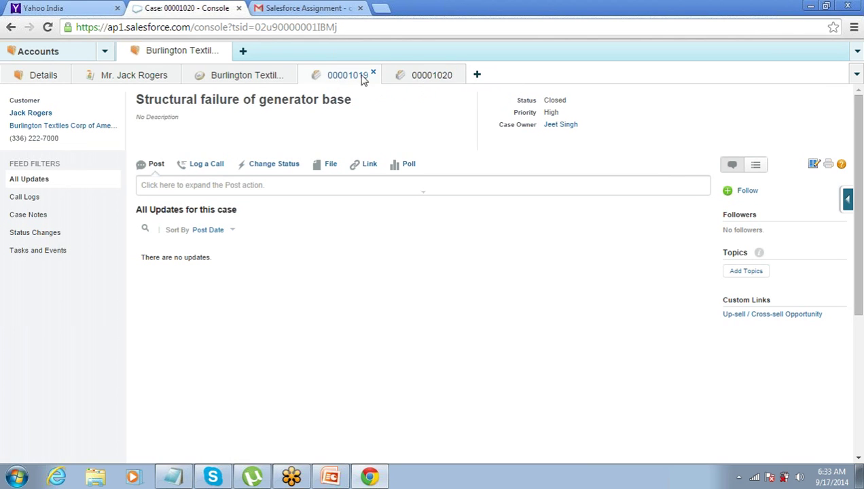
{"action": "left_click", "coordinate": [421, 77]}
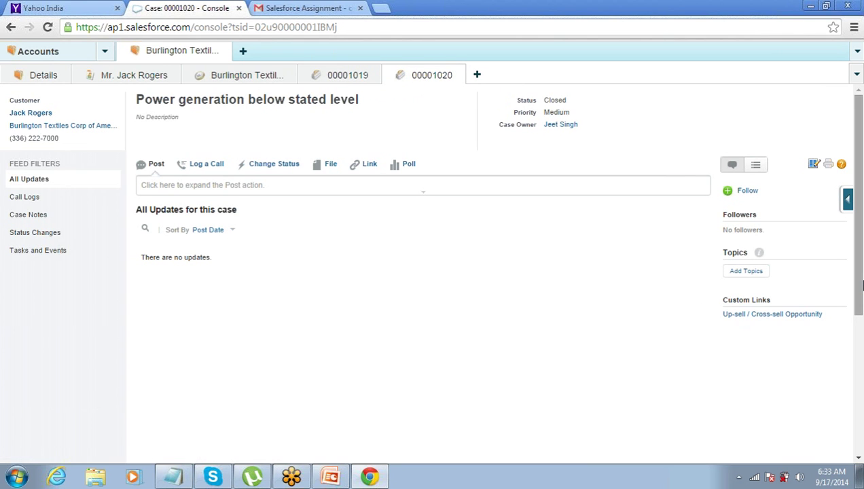
{"action": "left_click_drag", "start_coordinate": [858, 309], "coordinate": [861, 245]}
{"action": "left_click_drag", "start_coordinate": [863, 301], "coordinate": [863, 248]}
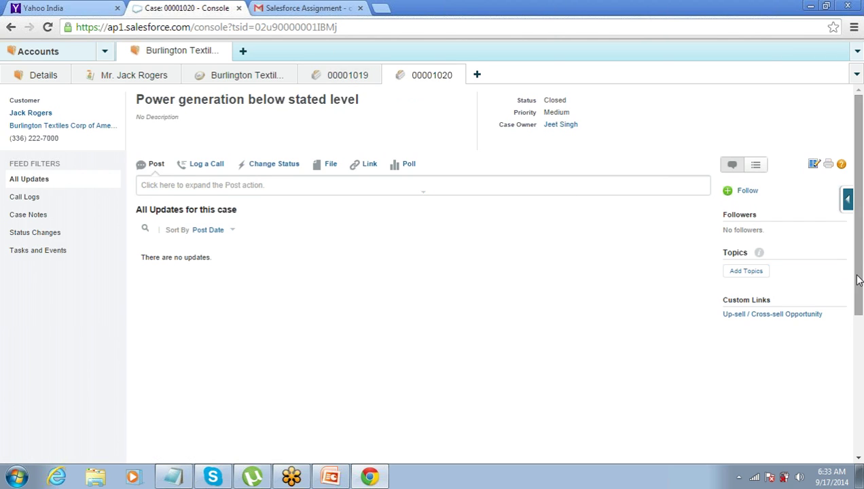